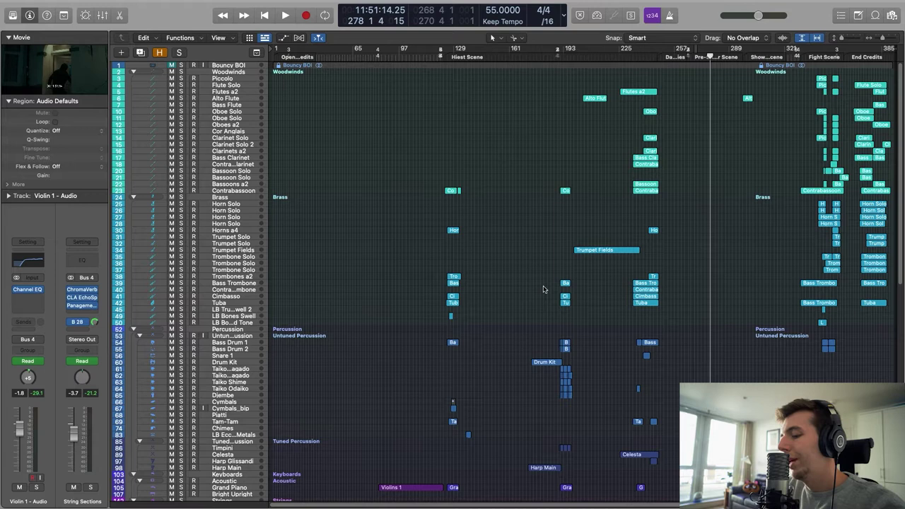
key("h")
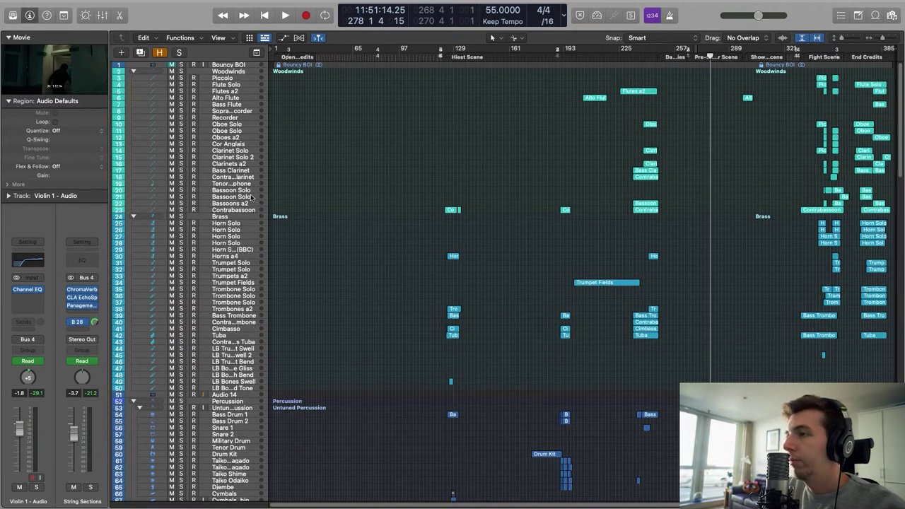
scroll(393, 221, "down", 5)
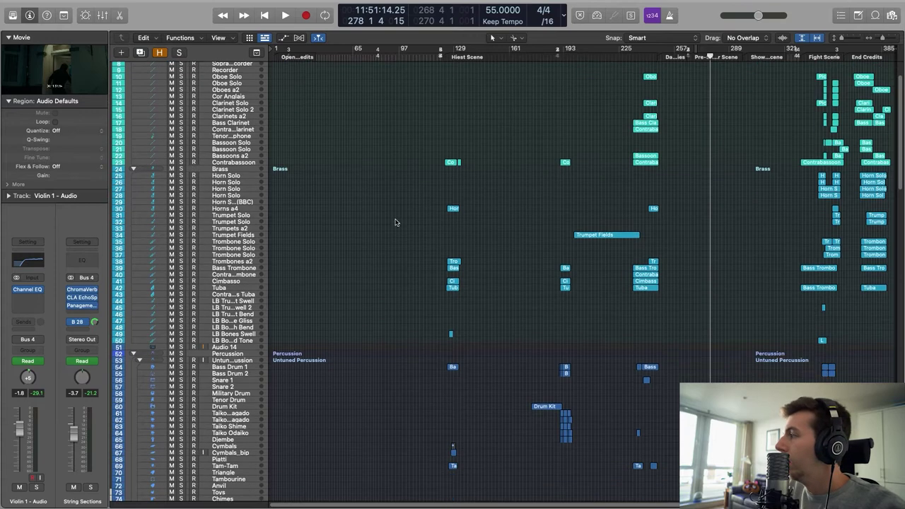
scroll(545, 221, "down", 20)
scroll(550, 226, "down", 20)
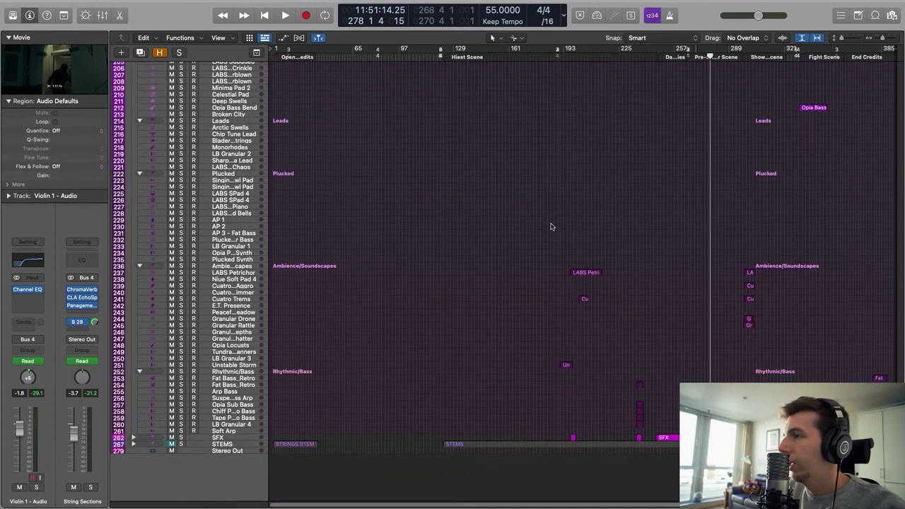
scroll(551, 227, "up", 20)
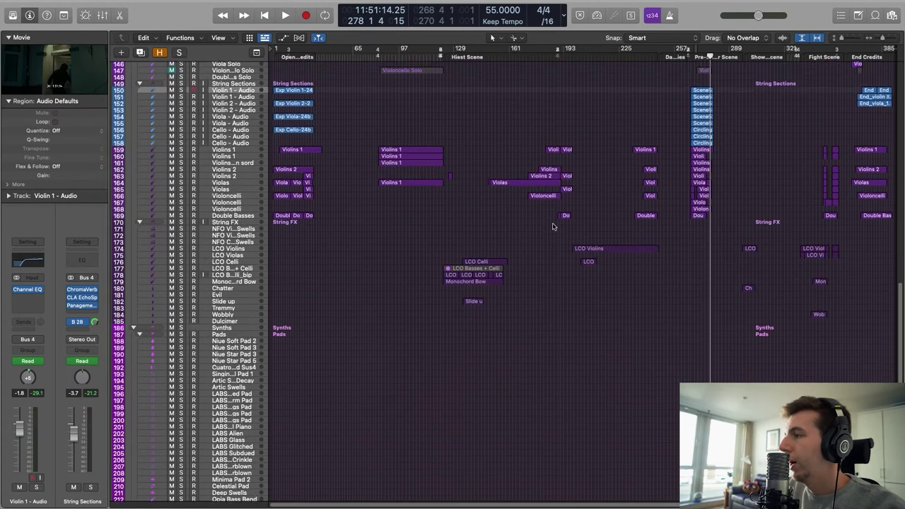
scroll(553, 226, "down", 20)
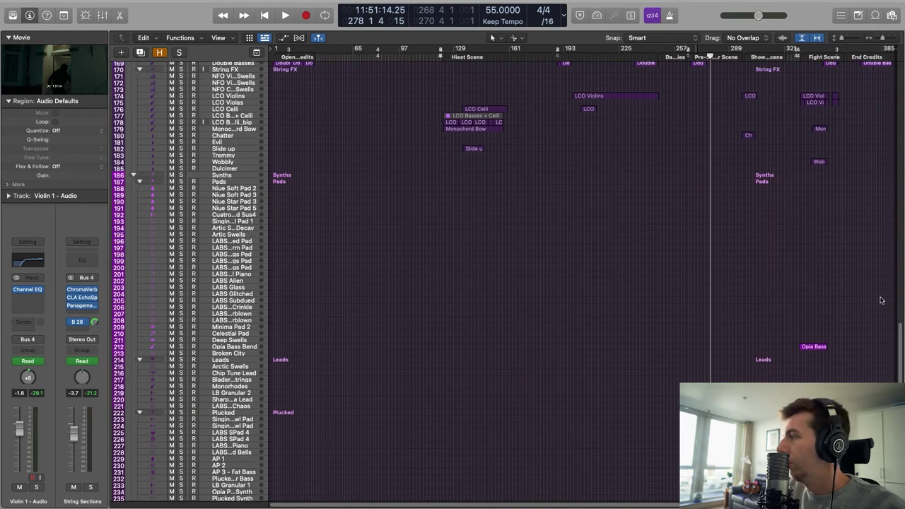
scroll(562, 277, "up", 20)
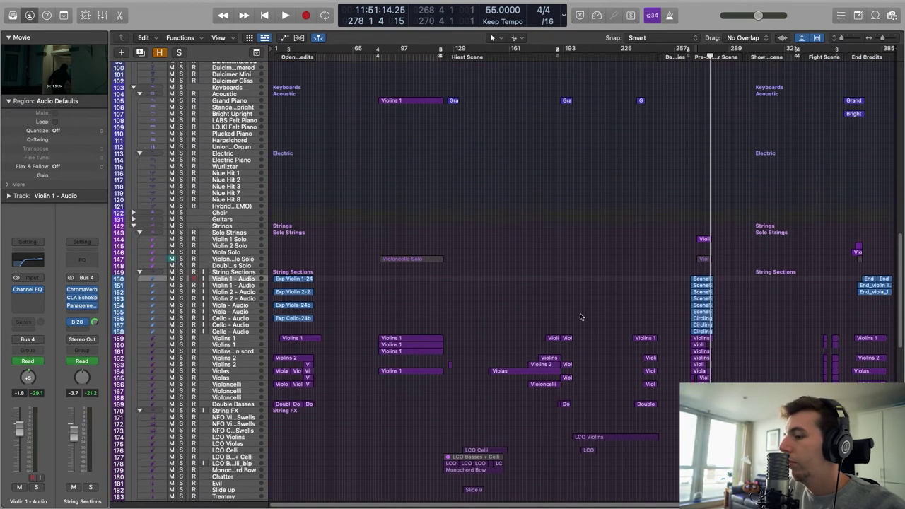
scroll(583, 316, "up", 4)
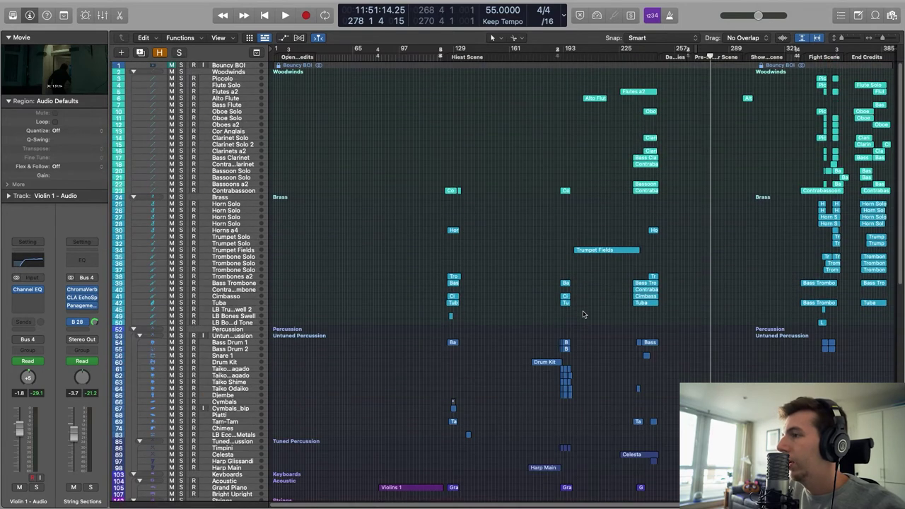
scroll(583, 314, "down", 20)
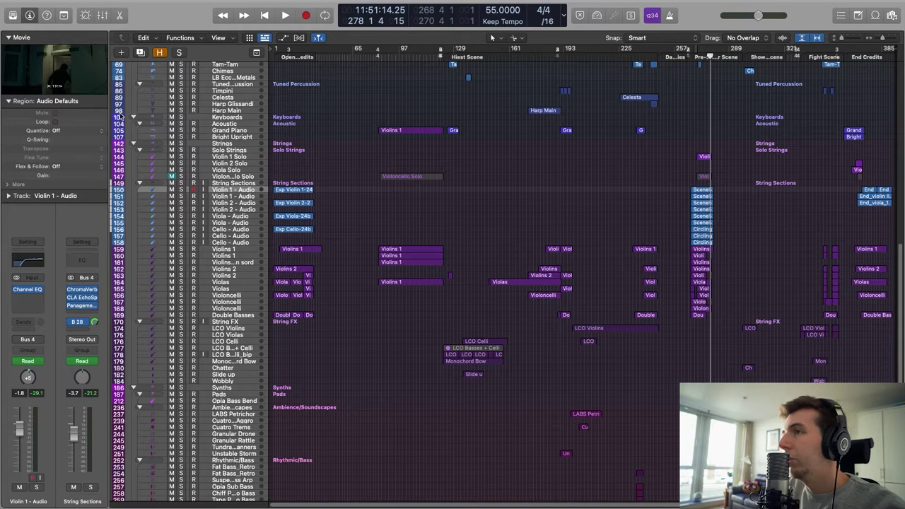
left_click(69, 6)
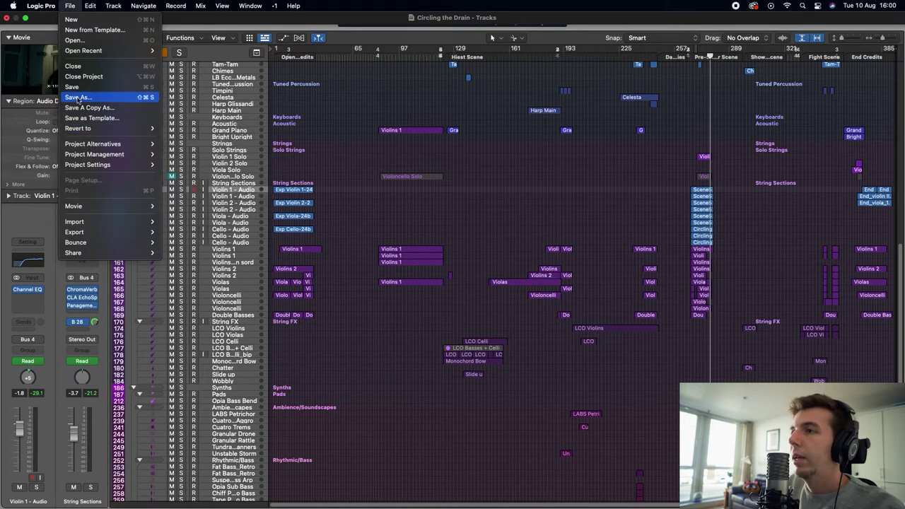
mouse_move(51, 5)
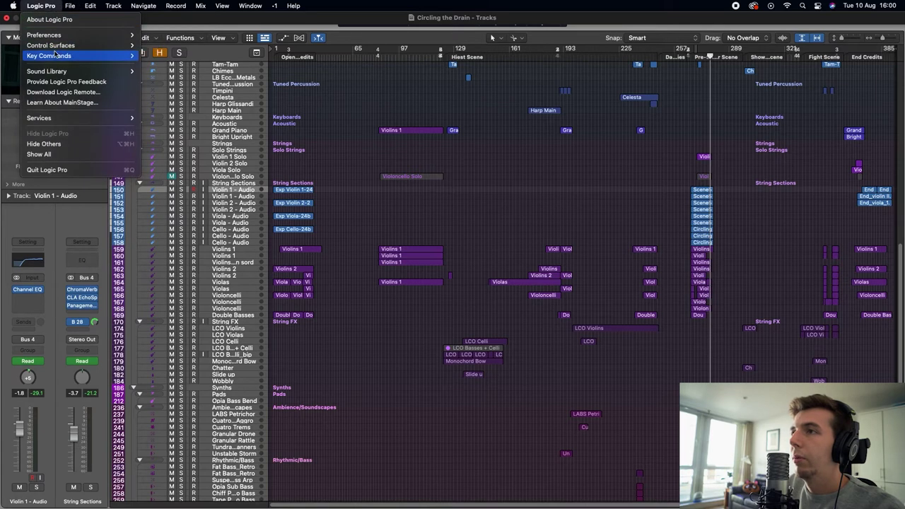
mouse_move(56, 55)
left_click(152, 65)
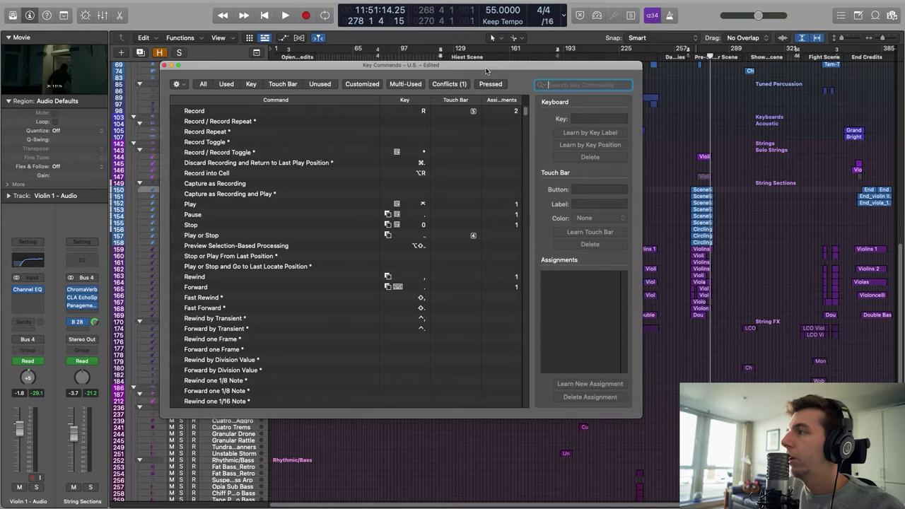
left_click_drag(388, 79, 371, 76)
left_click(549, 83)
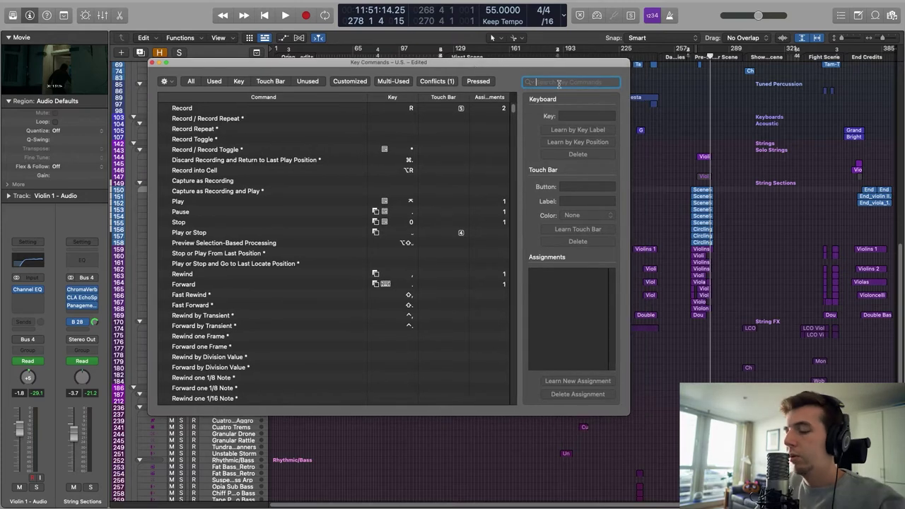
type("hide")
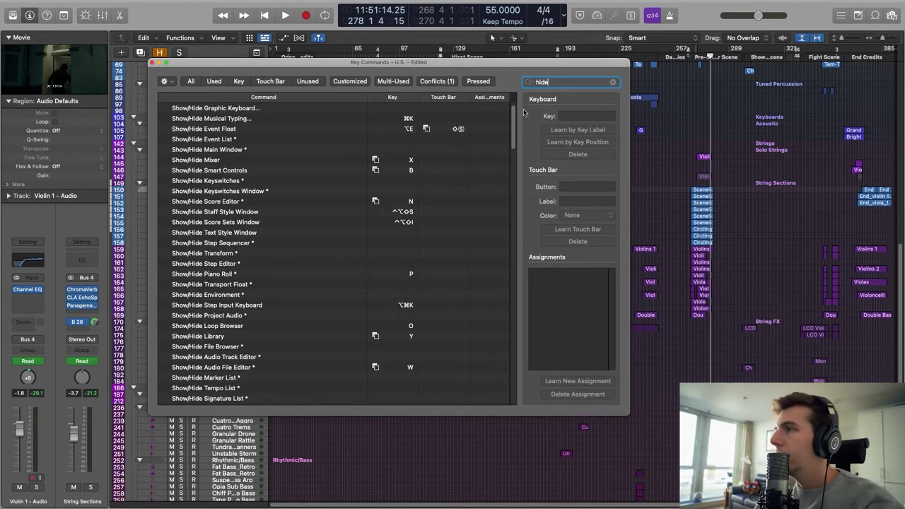
type(" empty")
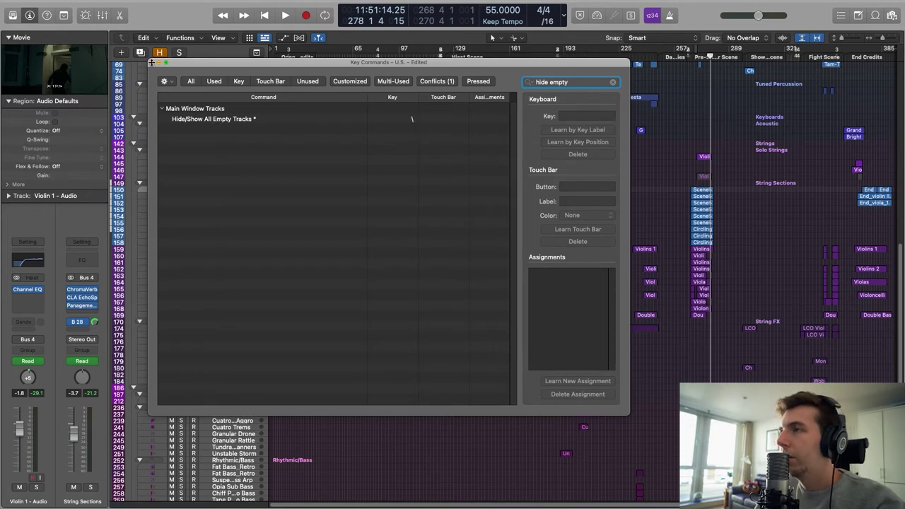
left_click(152, 63)
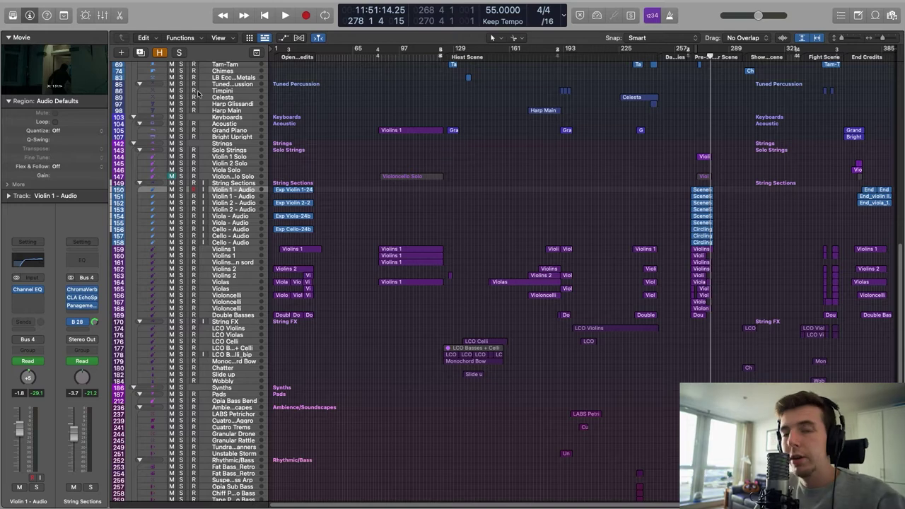
Jump the playhead to the Pre-Shower Scene marker at bar 264 and zoom to show bars 266–283
mouse_move(25, 4)
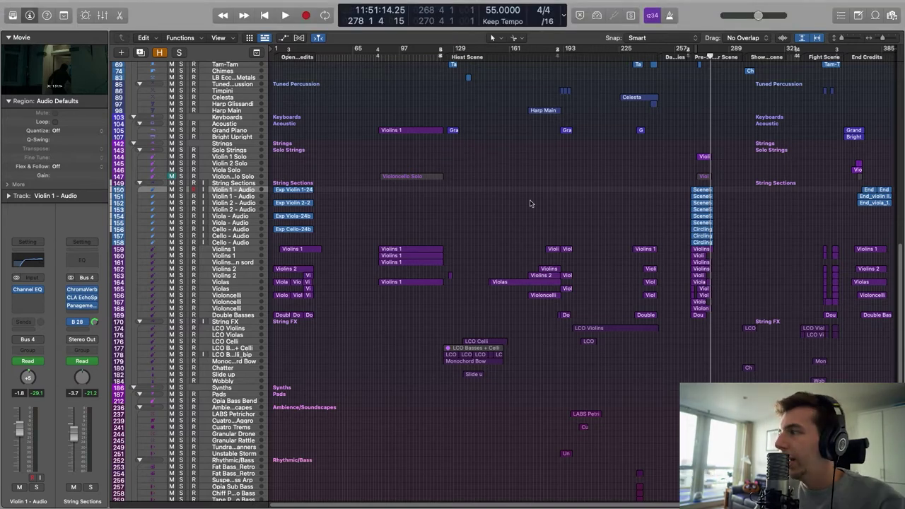
scroll(519, 506, "right", 1)
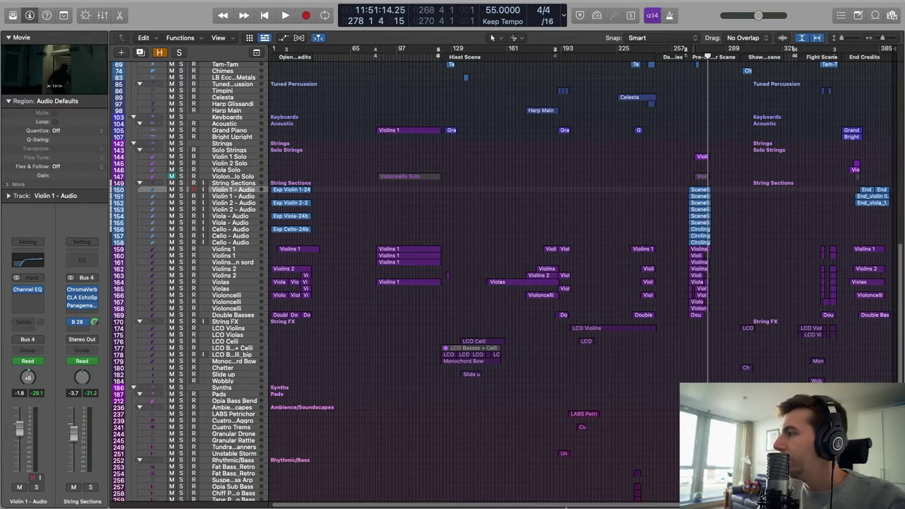
scroll(575, 506, "left", 1)
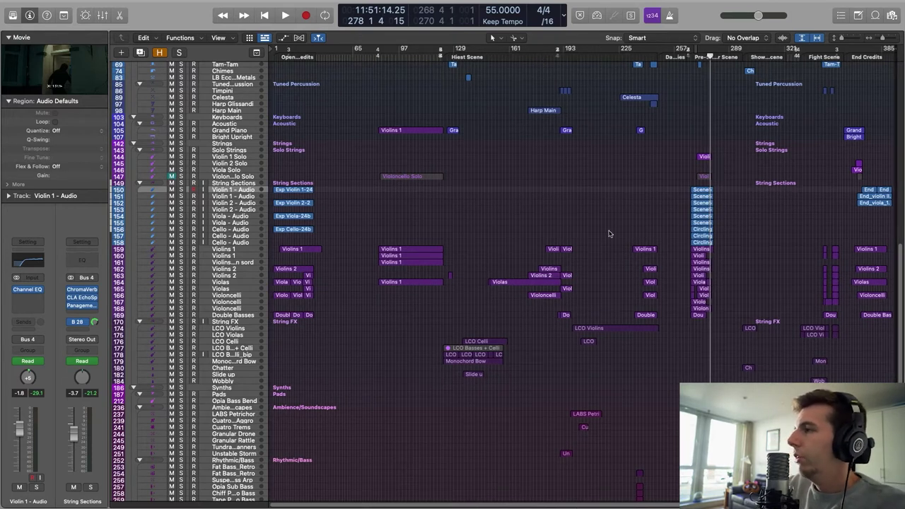
left_click(692, 58)
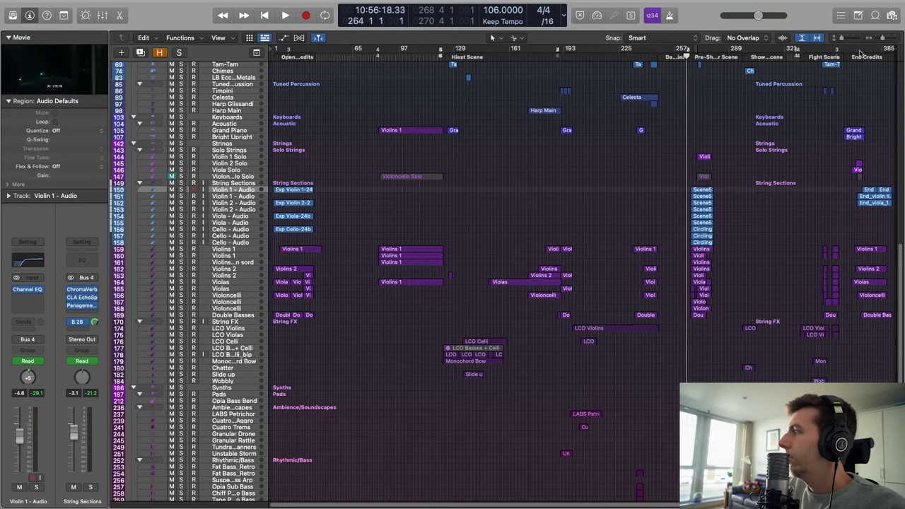
left_click(883, 39)
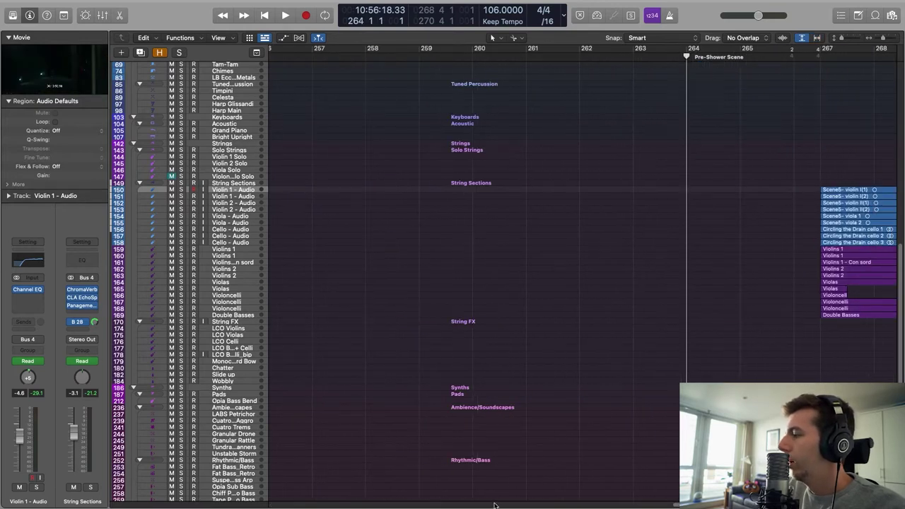
scroll(676, 506, "right", 10)
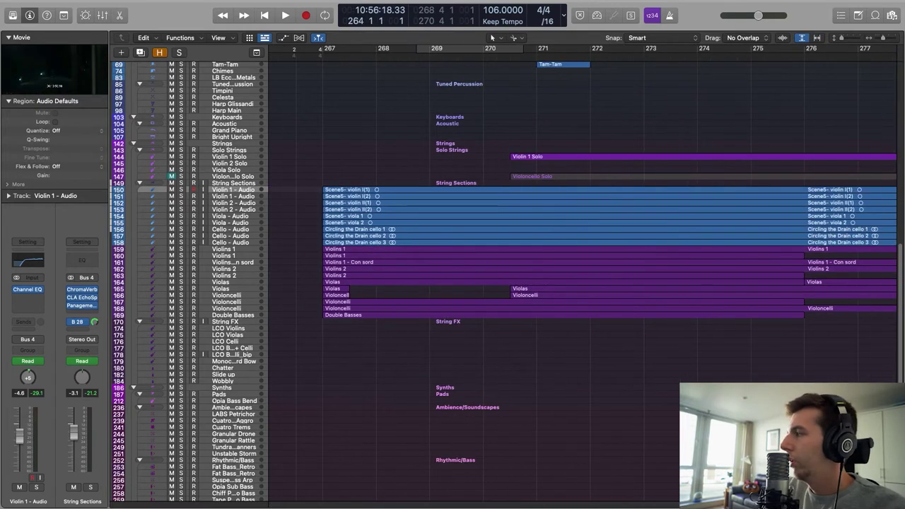
key("super+Left")
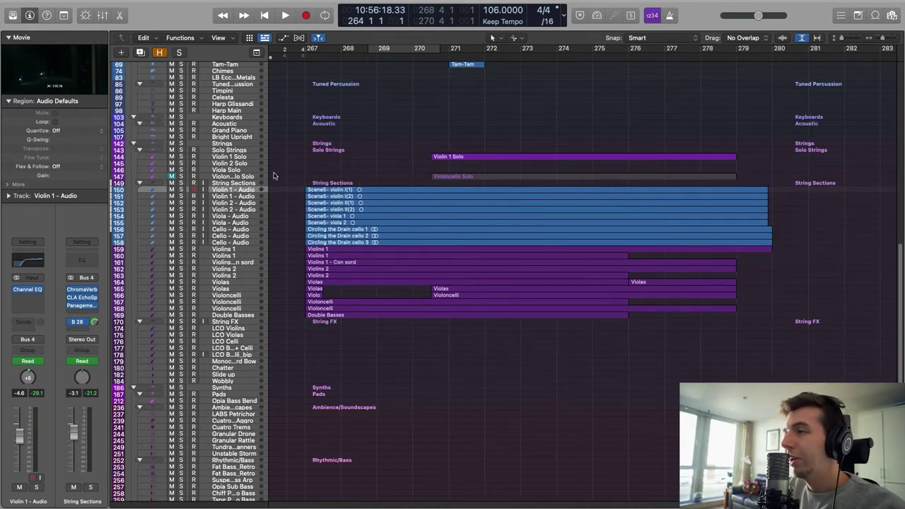
scroll(273, 175, "up", 8)
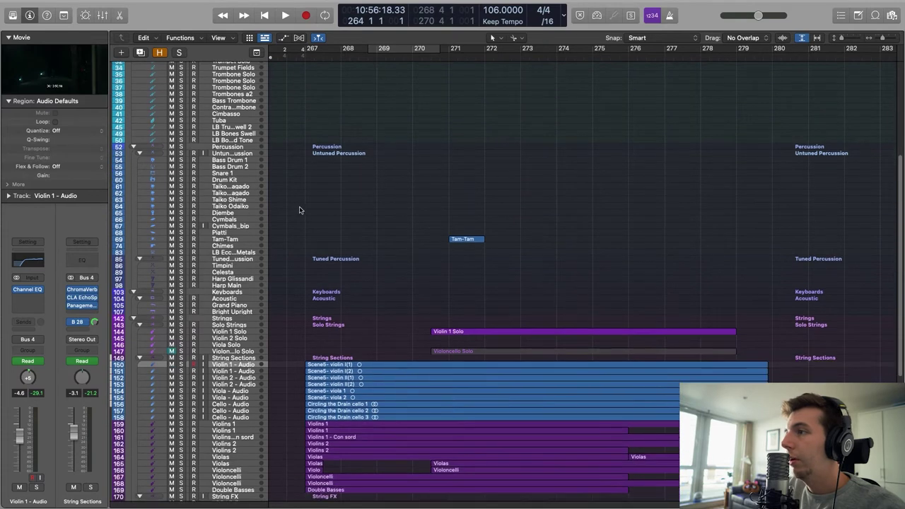
scroll(299, 210, "up", 8)
scroll(313, 229, "down", 13)
Select the string audio stem and MIDI string regions and inspect their notes around bars 271–277
left_click_drag(444, 384, 318, 315)
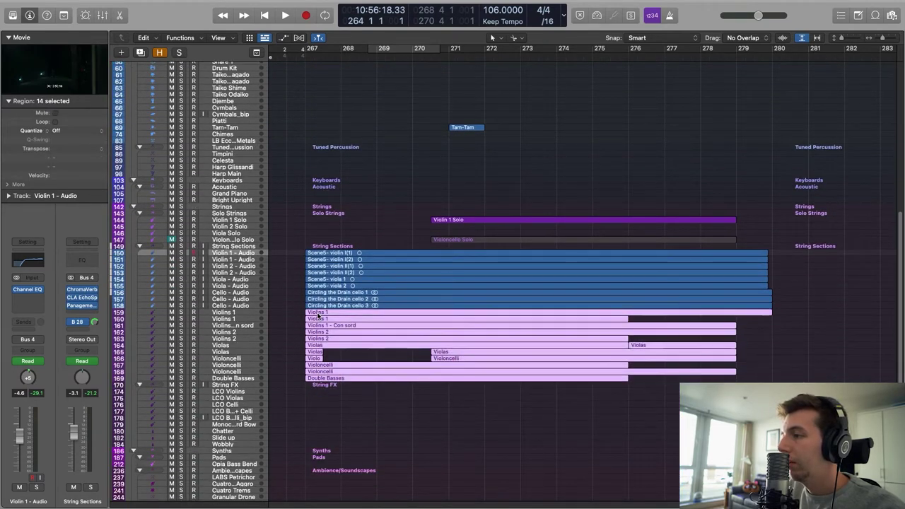
key("p")
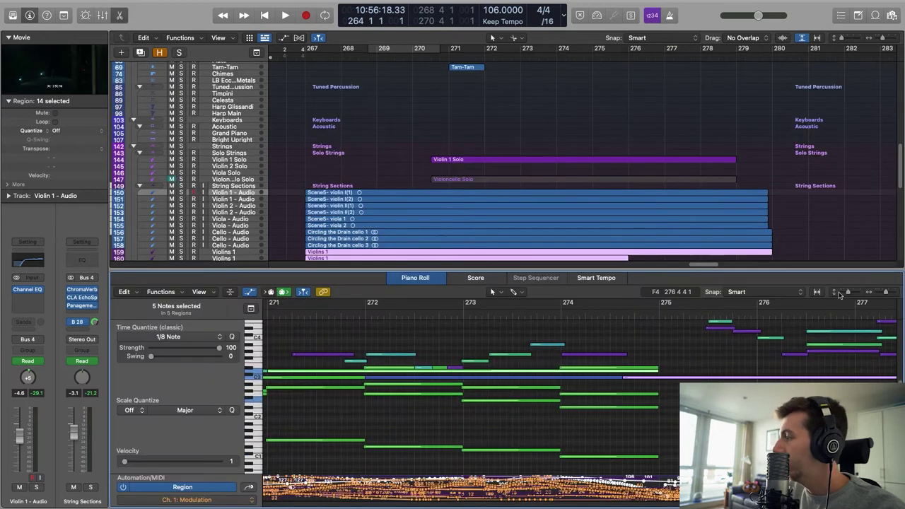
key("z")
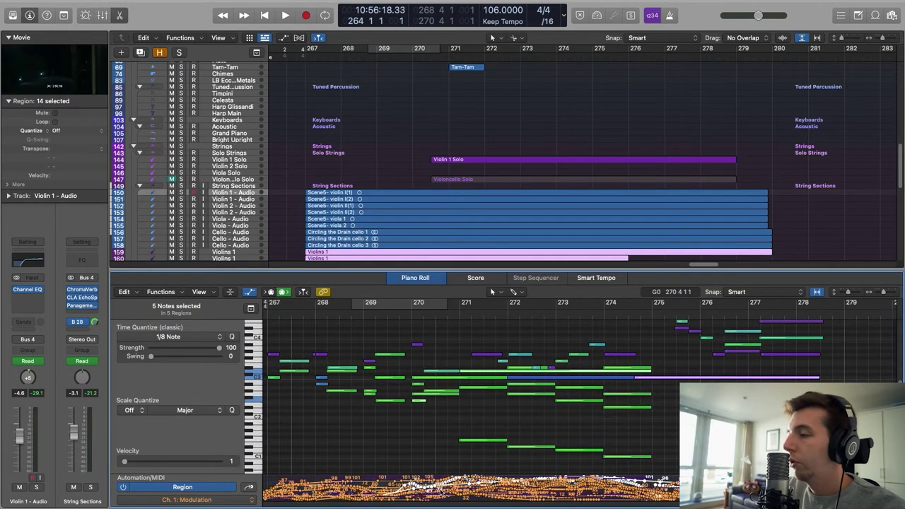
scroll(714, 354, "up", 3)
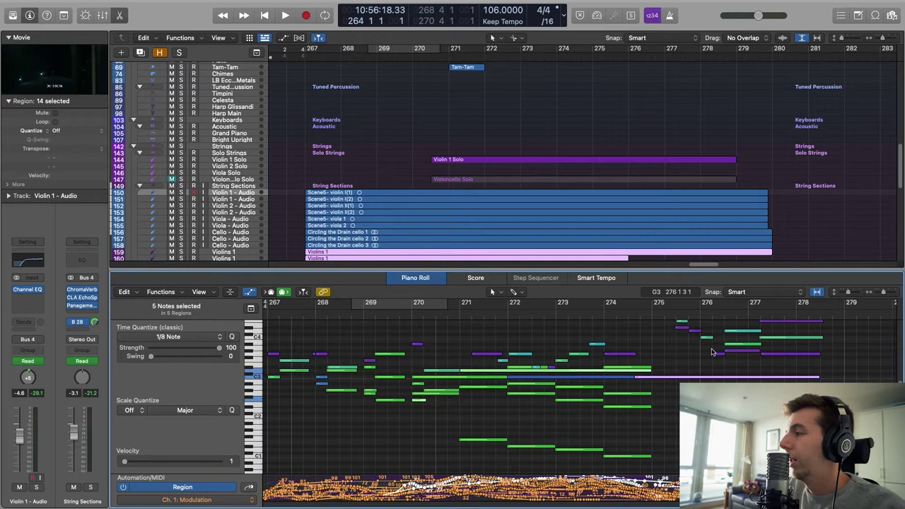
scroll(714, 354, "down", 3)
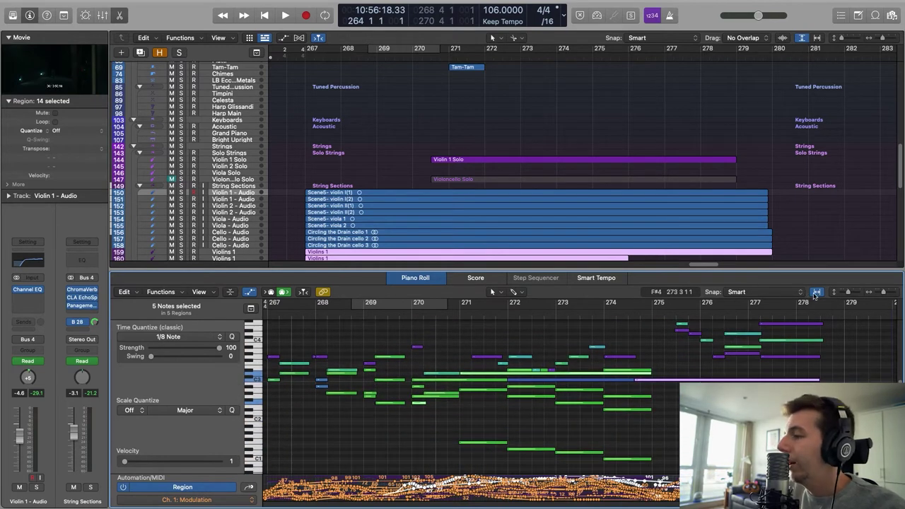
key("super+Right")
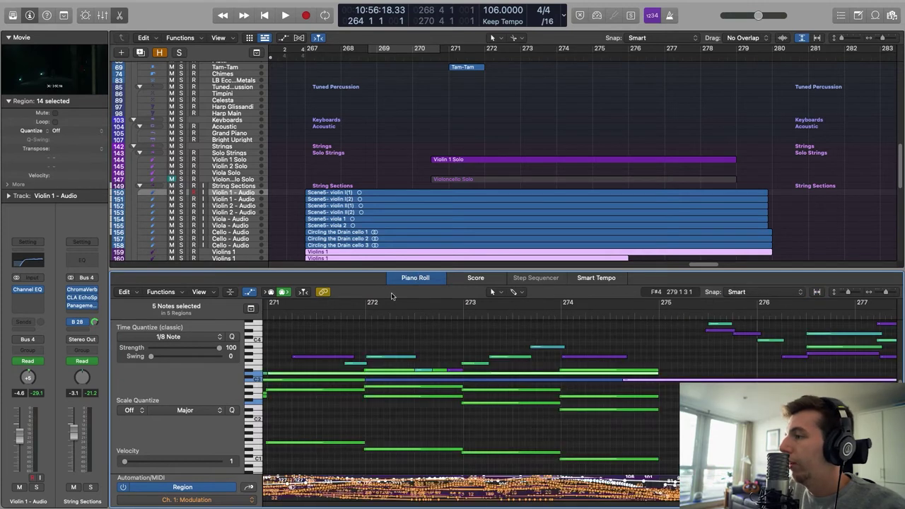
Close the note editor, deselect the string regions, and move the playhead to bar 267
key("p")
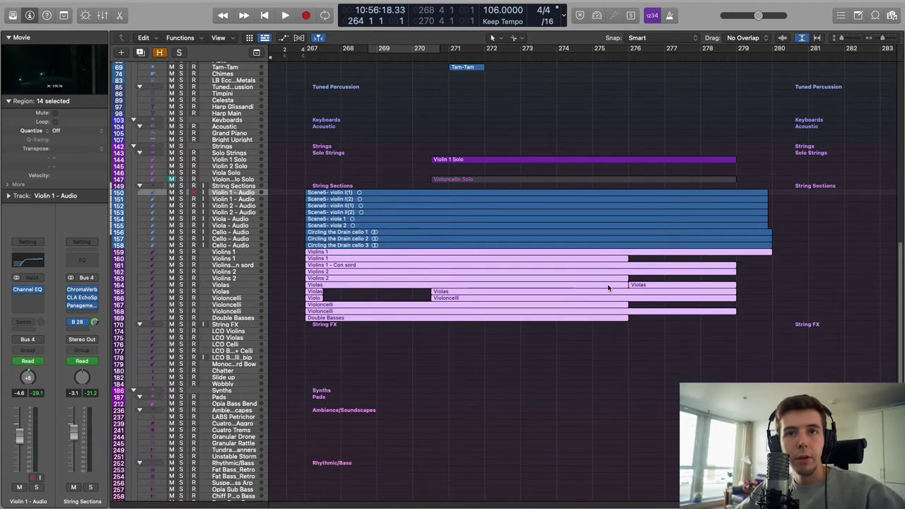
left_click(774, 286)
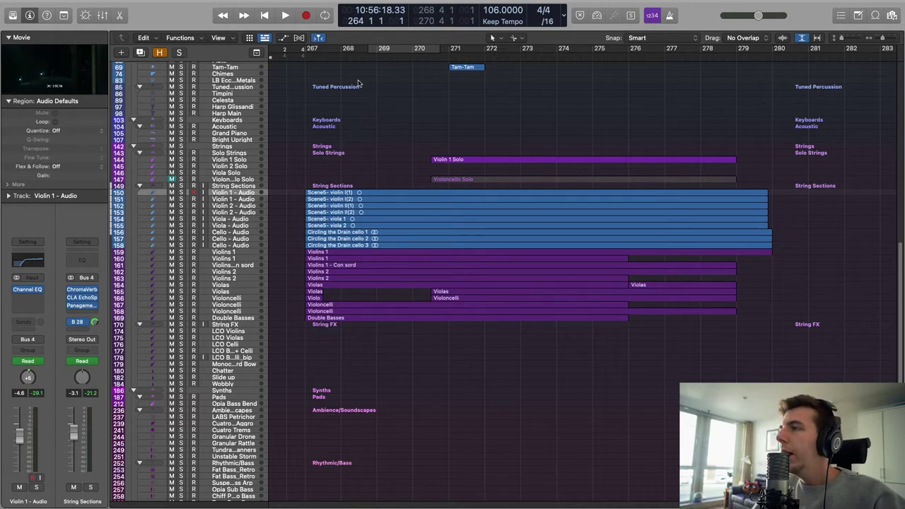
left_click(322, 61)
Solo then unsolo the MIDI string tracks, and solo Grand Piano as the current track instead
left_click_drag(181, 252, 181, 319)
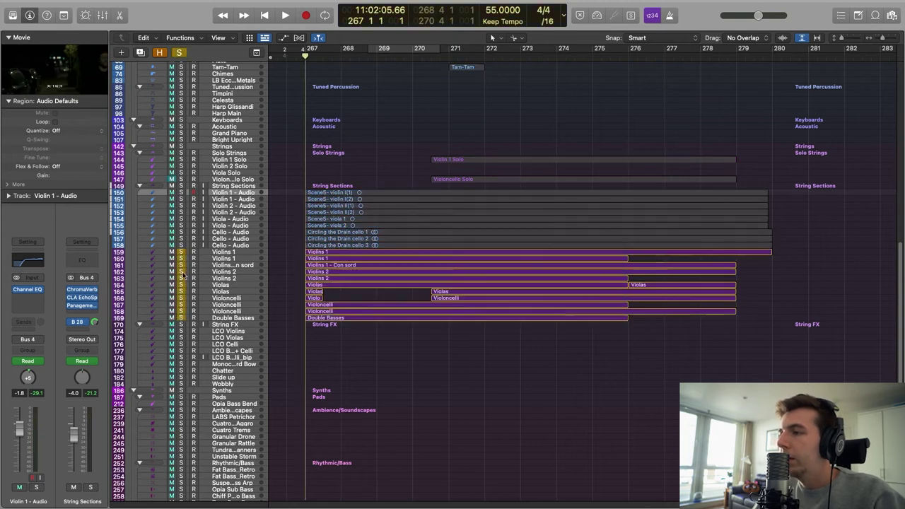
left_click_drag(181, 251, 181, 319)
scroll(214, 251, "up", 3)
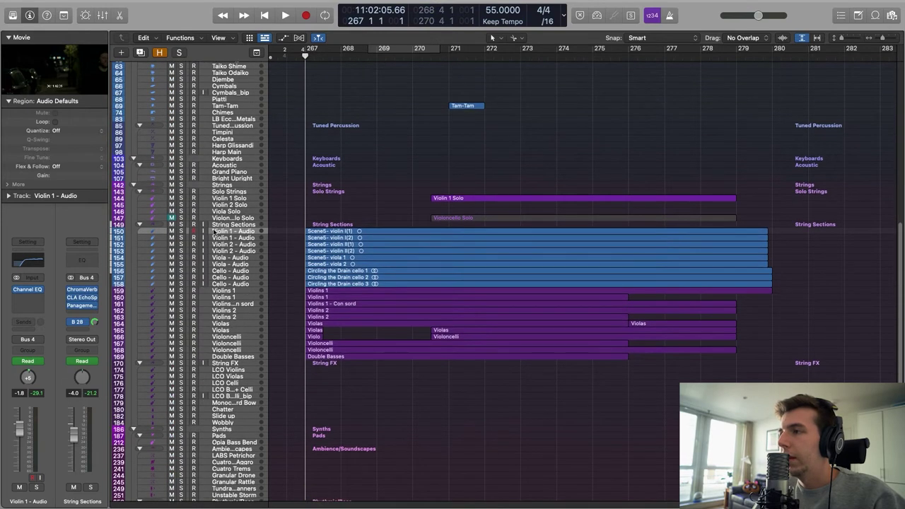
left_click(181, 172)
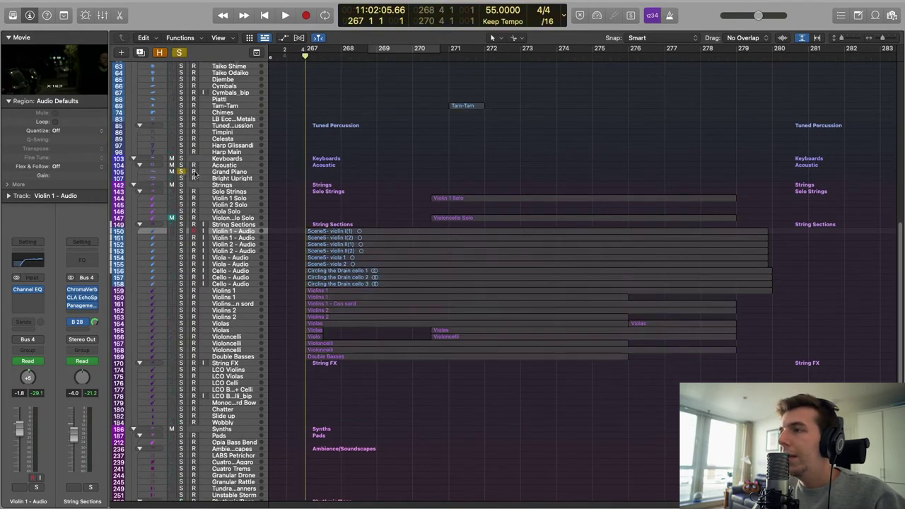
left_click(228, 172)
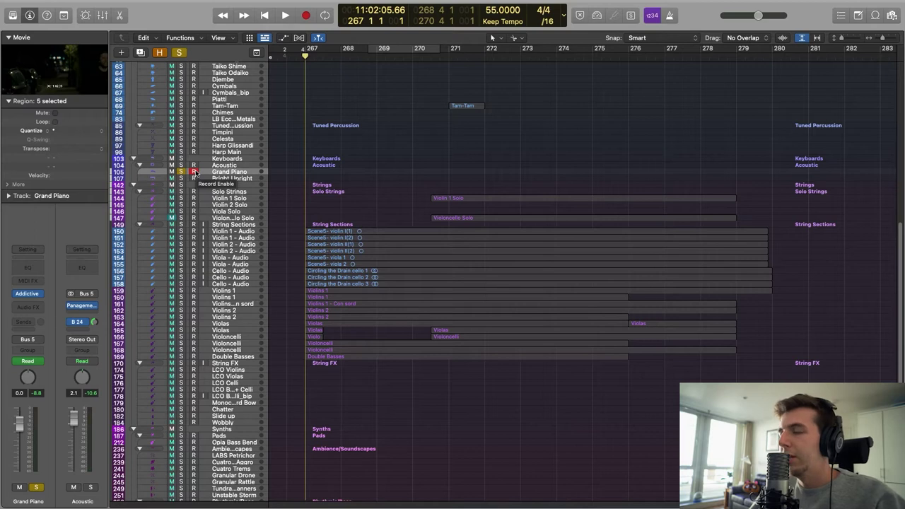
Unsolo Grand Piano and solo the Violins through Double Basses MIDI tracks
left_click(181, 172)
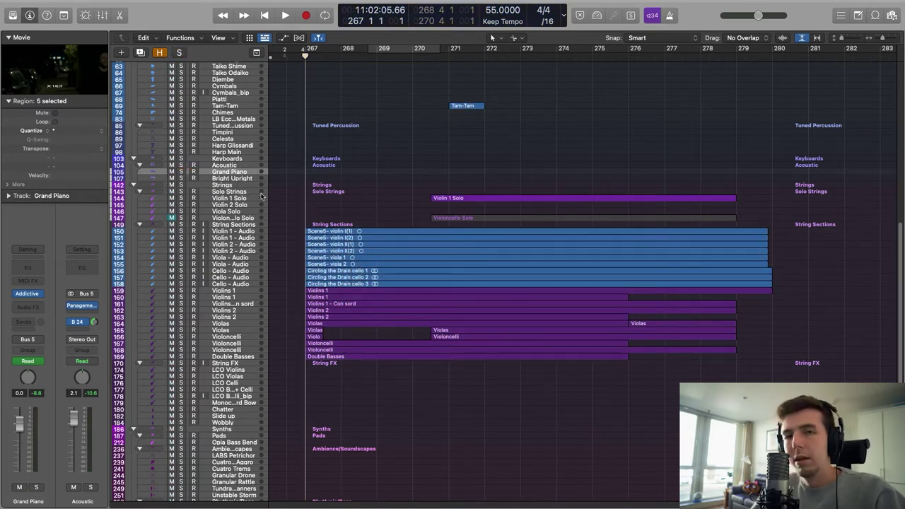
scroll(431, 325, "left", 10)
scroll(436, 369, "left", 13)
scroll(386, 385, "right", 13)
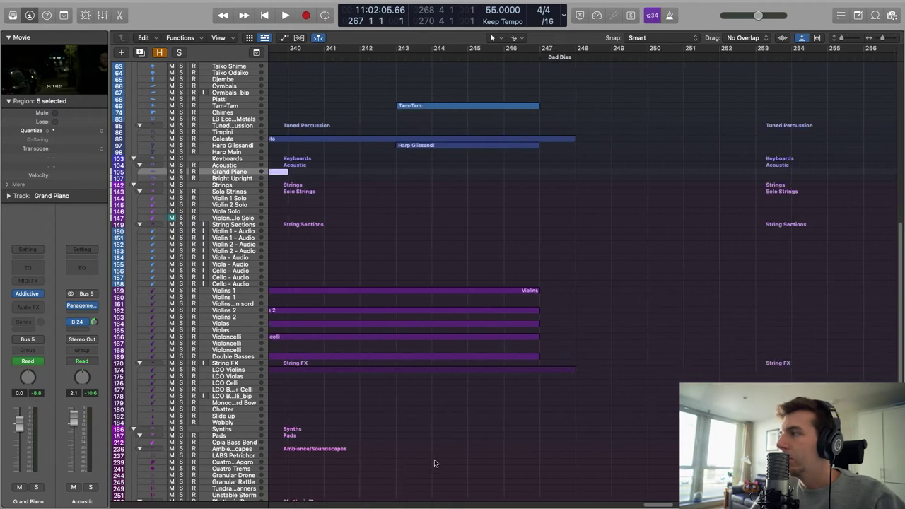
scroll(434, 463, "right", 9)
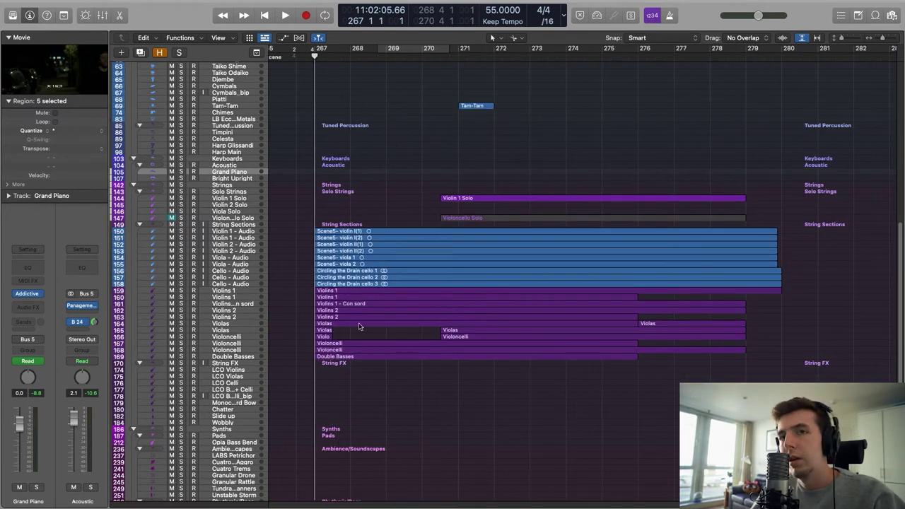
left_click_drag(181, 291, 181, 357)
Also solo the Violoncello Solo, Violin 1 Solo and Tam-Tam tracks
scroll(306, 317, "up", 8)
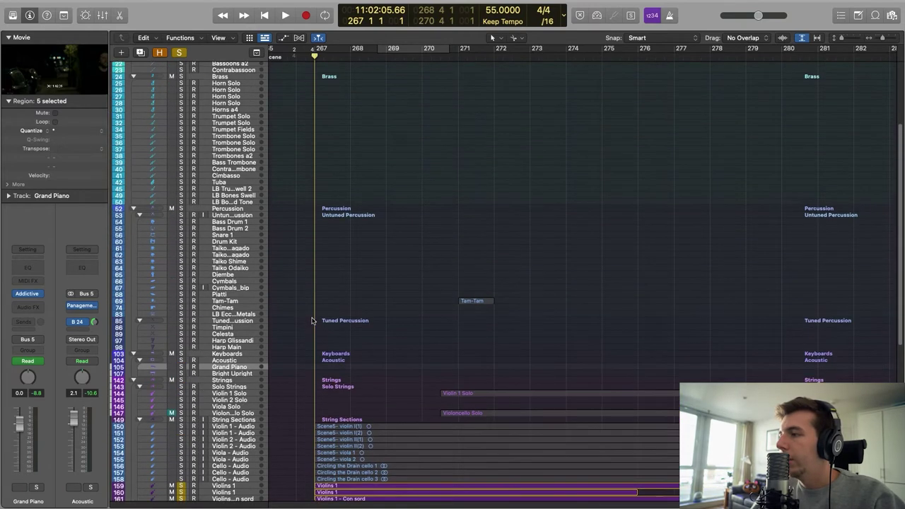
left_click(181, 413)
left_click(180, 400)
scroll(235, 363, "up", 4)
scroll(236, 362, "down", 6)
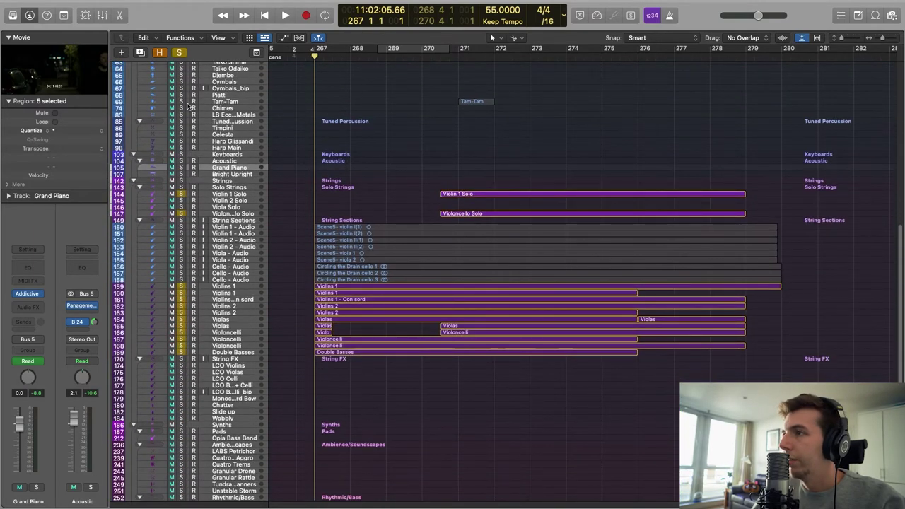
left_click(181, 101)
Play the soloed MIDI strings from bar 267, stop, and switch to the Dorico score
key("space")
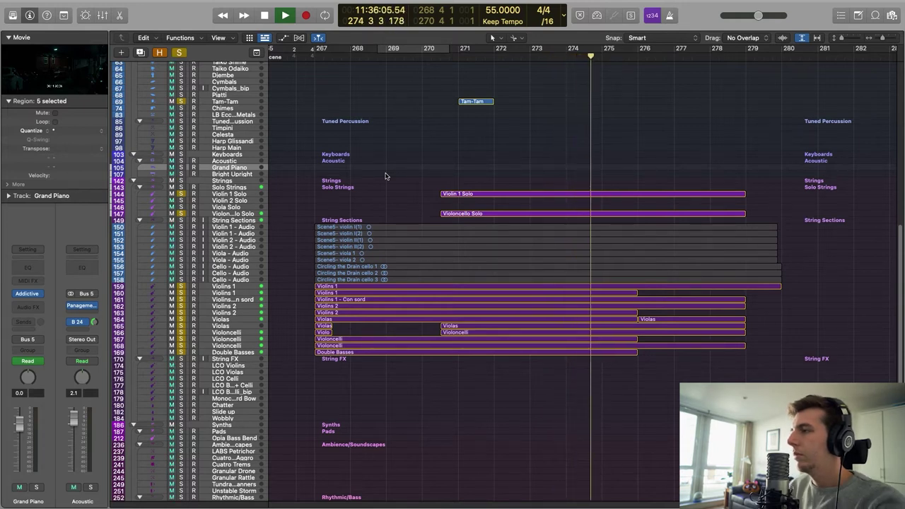
key("space")
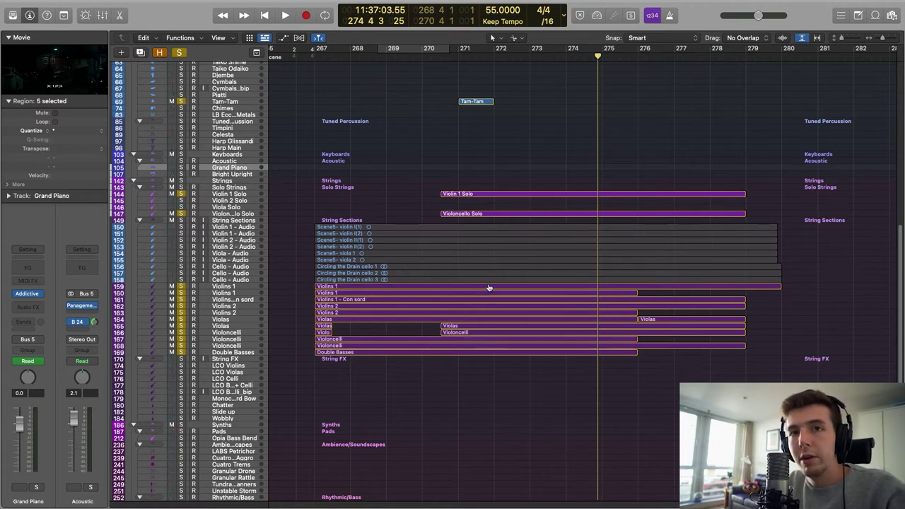
key("super+Tab")
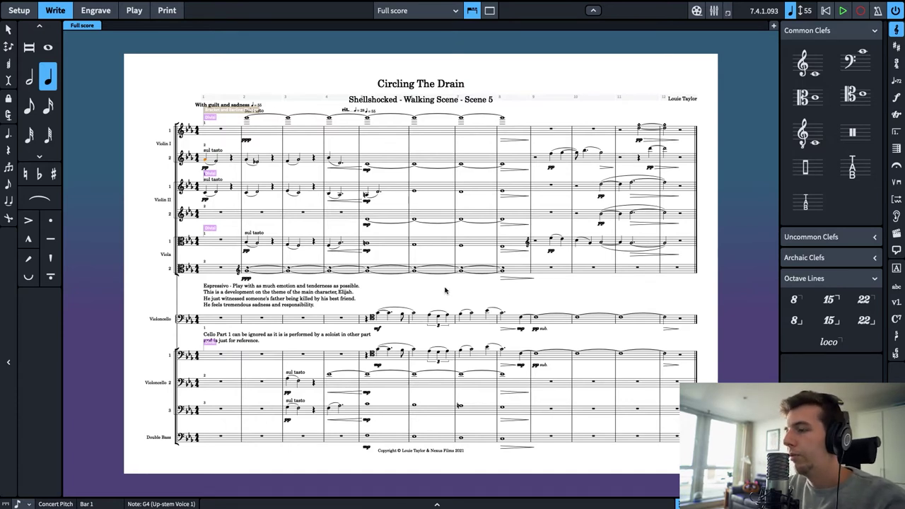
Play the opening of the Circling The Drain score in Dorico, stop, and return to Logic
key("p")
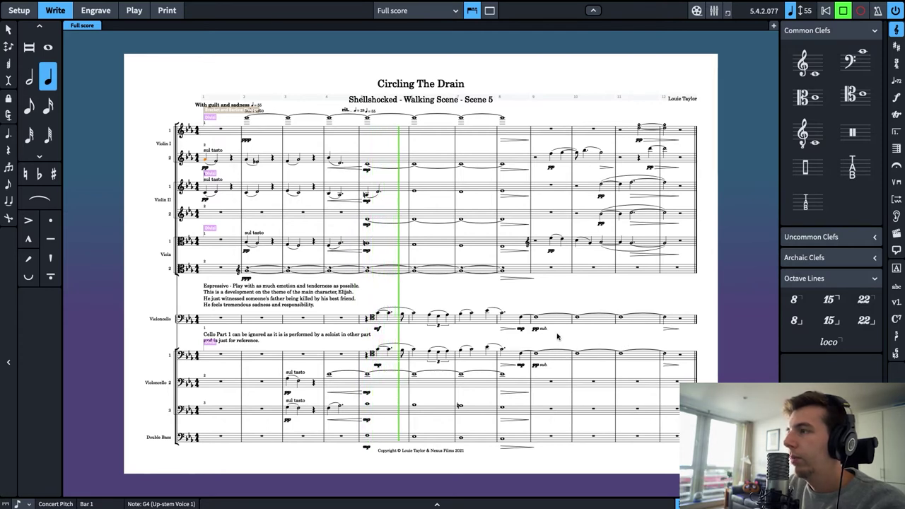
key("space")
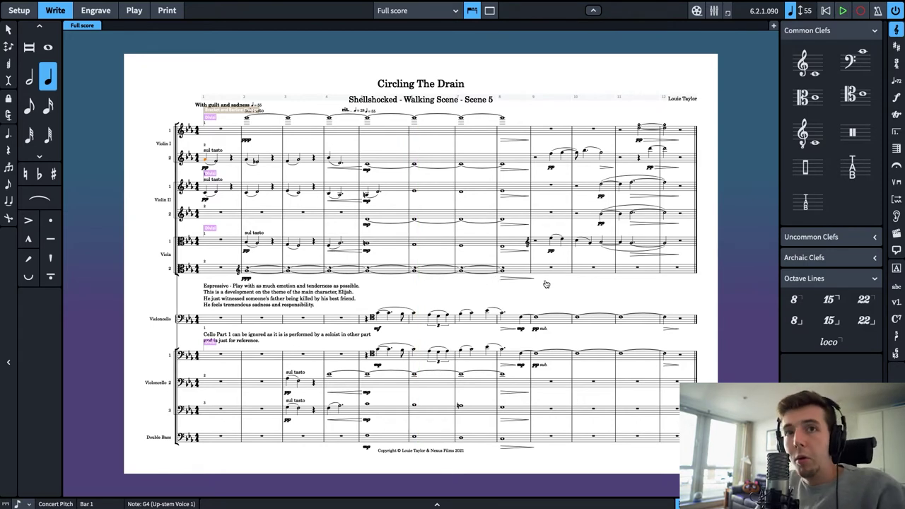
key("super+Tab")
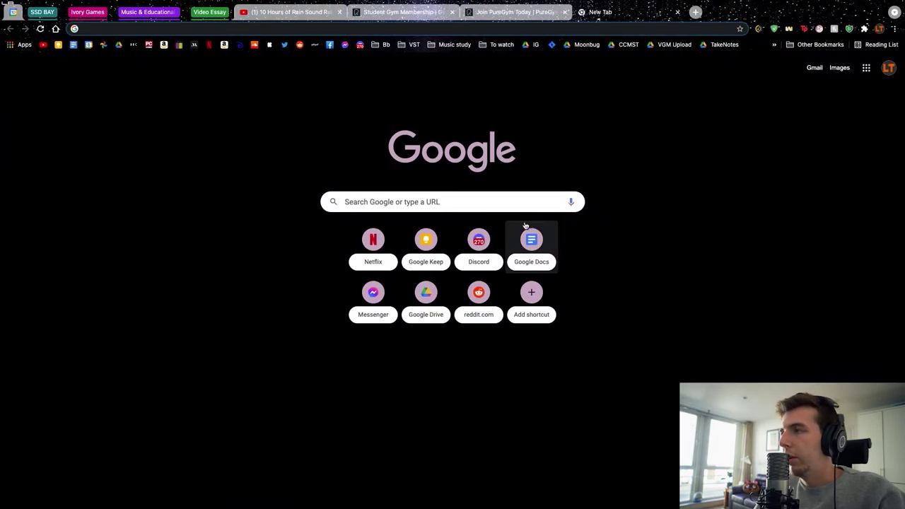
key("super+Tab")
key("super+Tab")
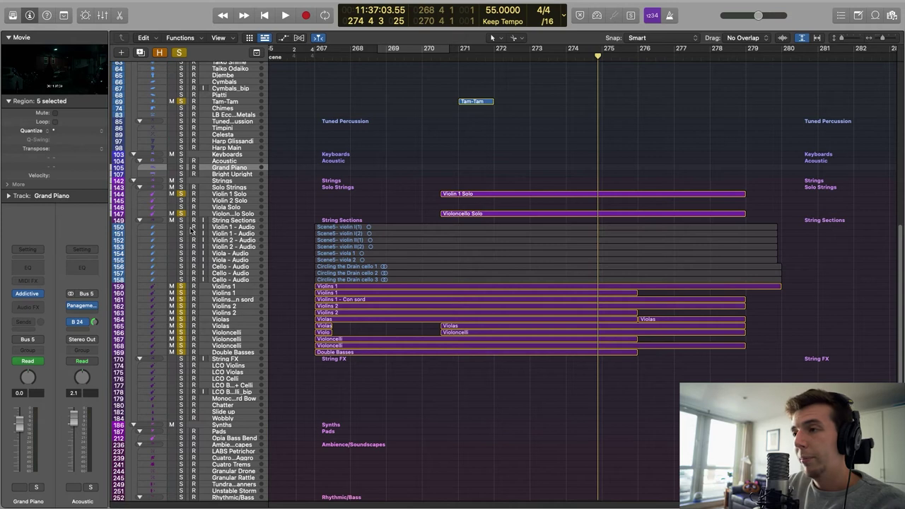
Try soloing the string audio stems, clear all solos, and return the playhead to bar 267
left_click_drag(181, 226, 181, 193)
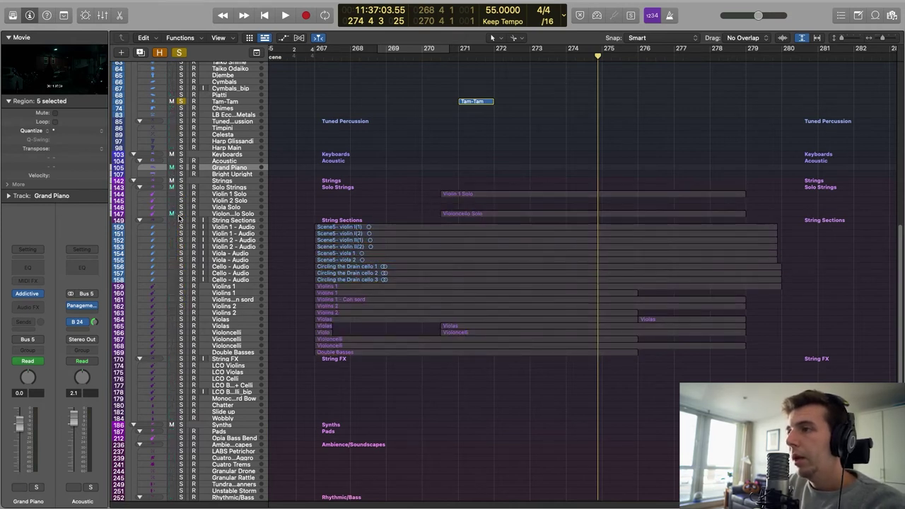
left_click(181, 219)
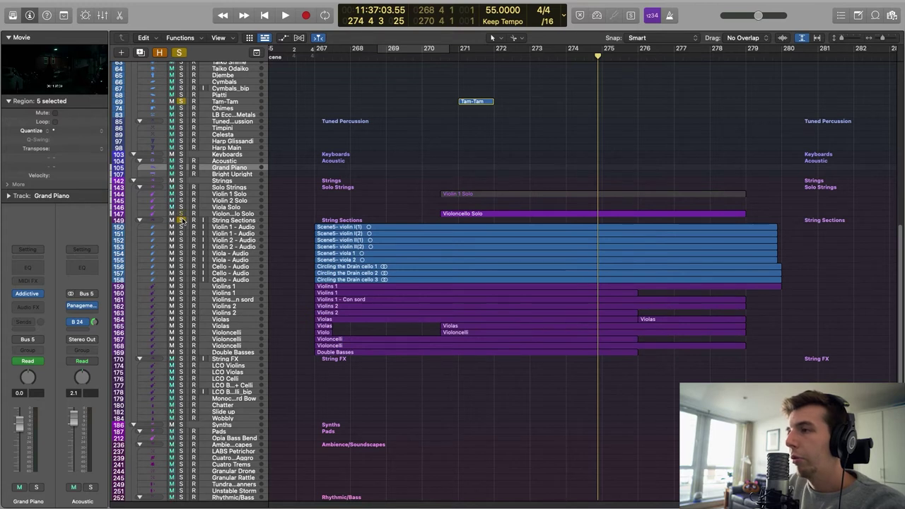
left_click(181, 219)
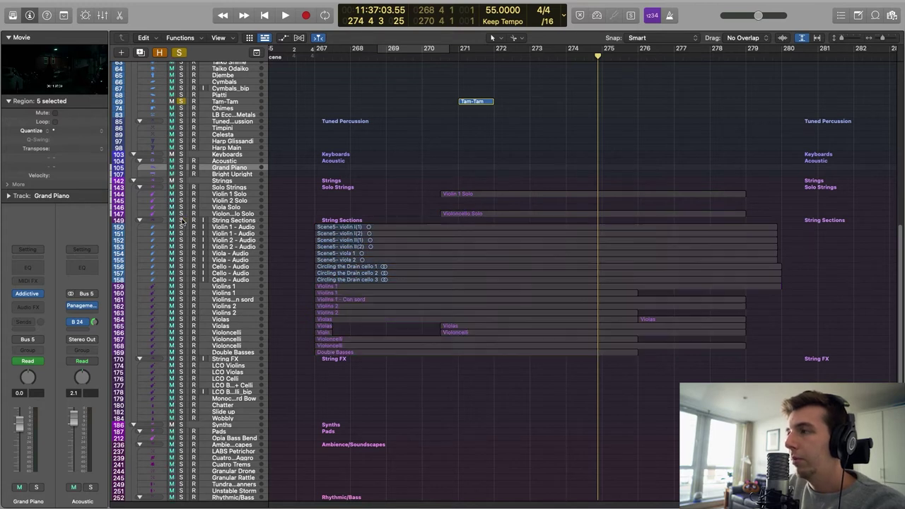
left_click(181, 102)
left_click(313, 56)
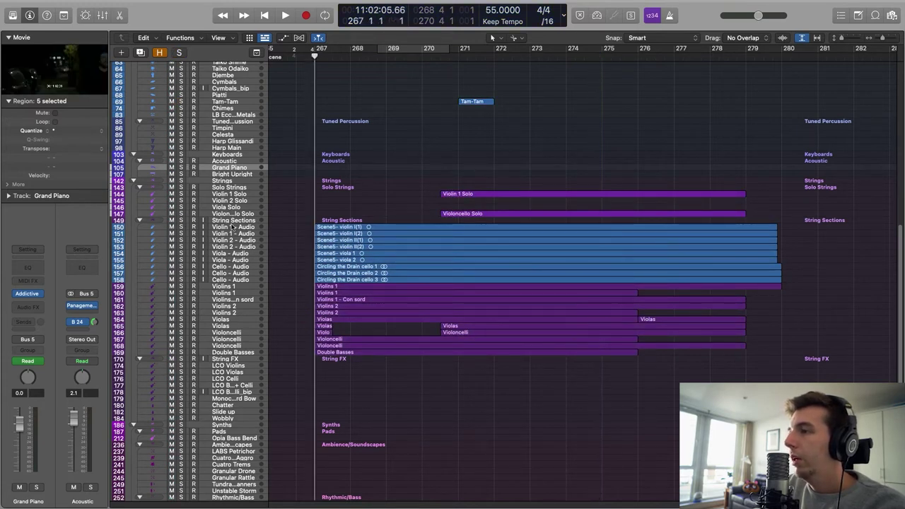
Solo only the three cello audio stems and play them, jumping further into the cue
left_click_drag(182, 228, 181, 280)
left_click_drag(182, 244, 182, 281)
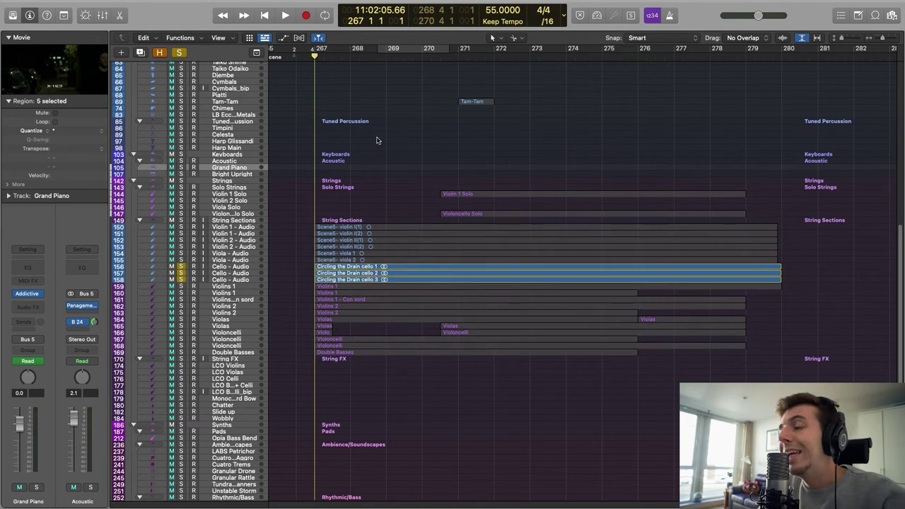
key("space")
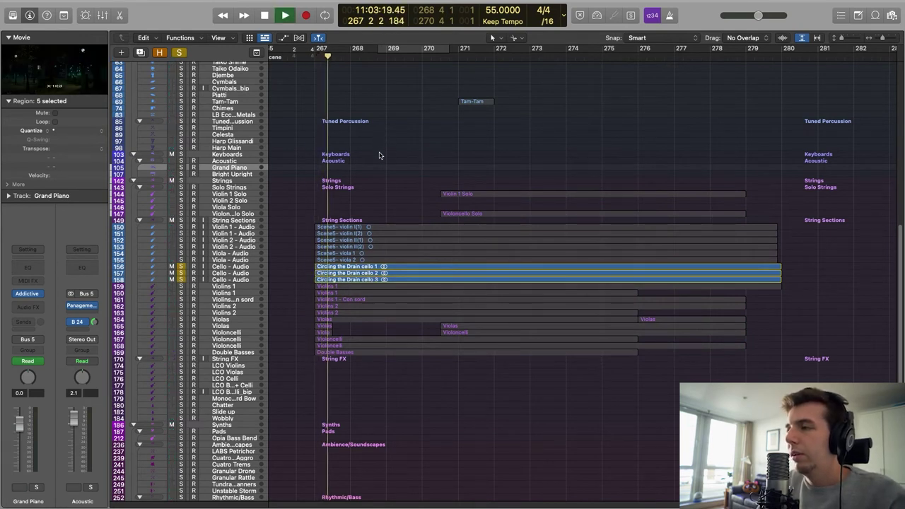
left_click(369, 55)
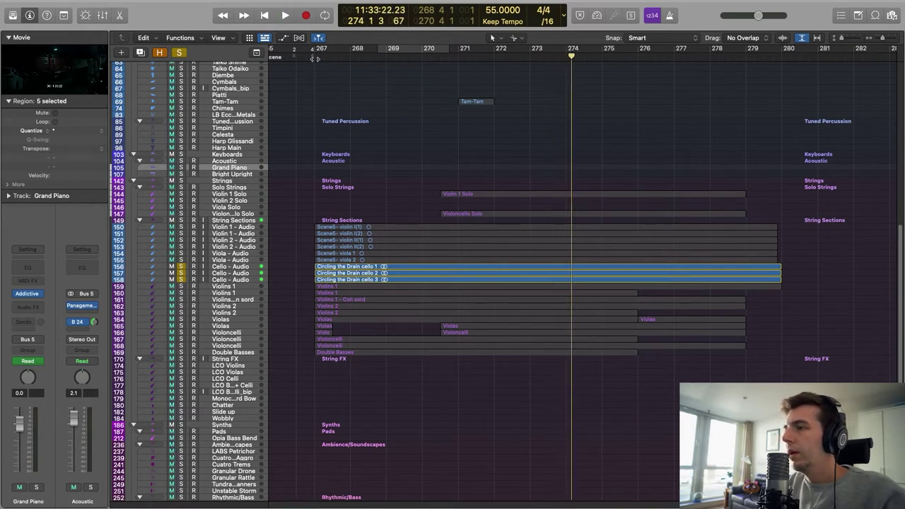
Stop playback and switch the solo from the cello stems to the violin and viola stems
key("space")
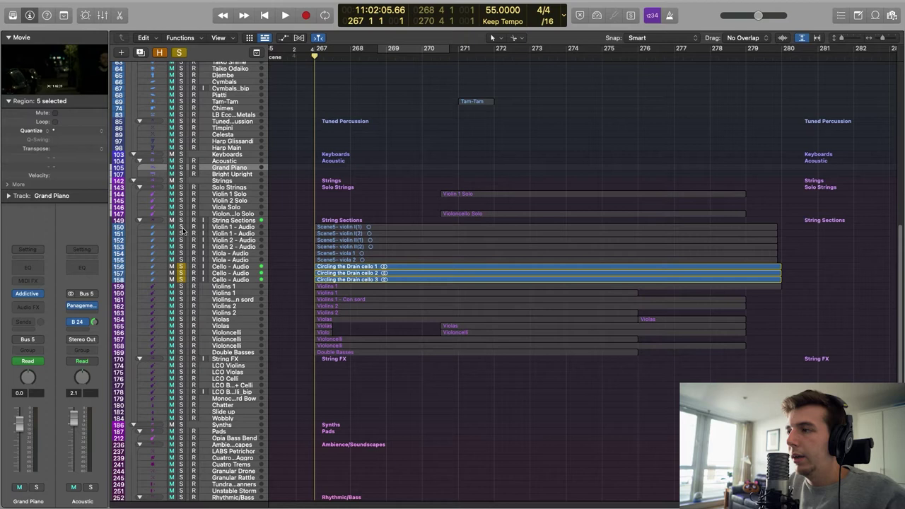
left_click(237, 227)
left_click(233, 260, "shift")
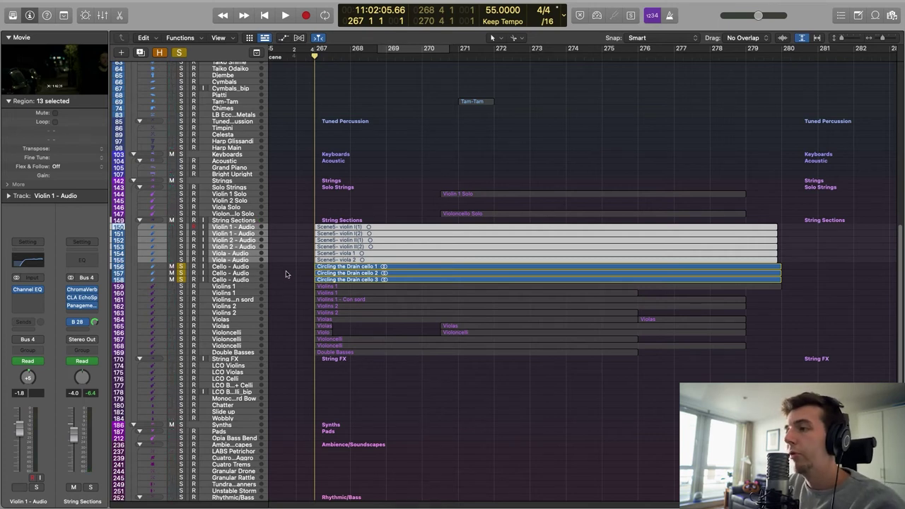
left_click(180, 267)
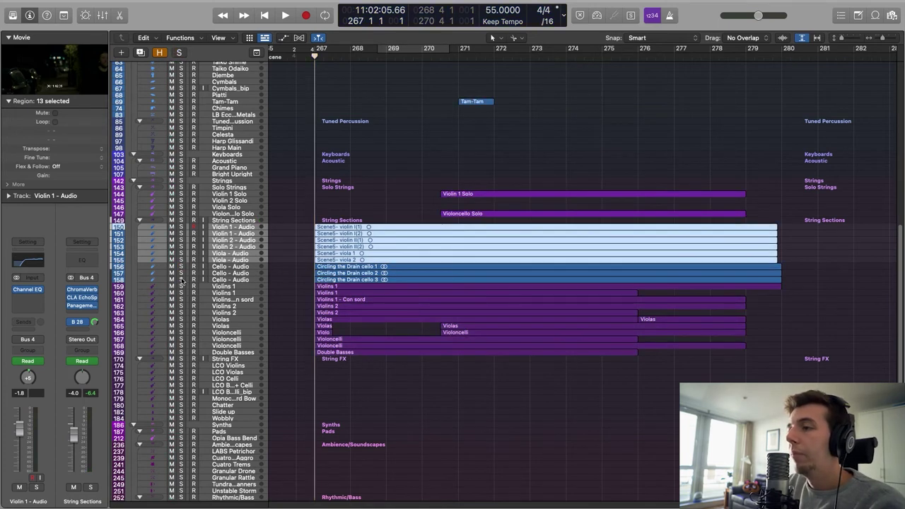
left_click(181, 260)
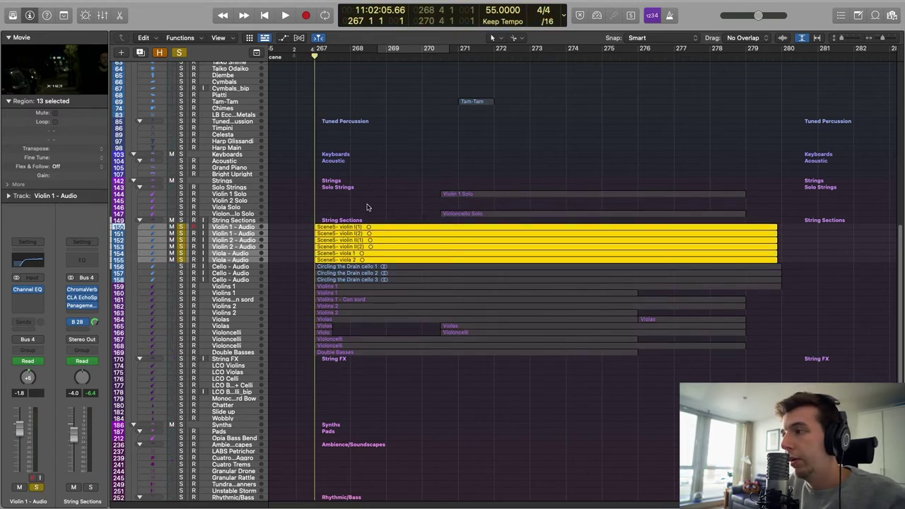
Play the violin and viola stems, then restart playback from the start of the string regions
key("space")
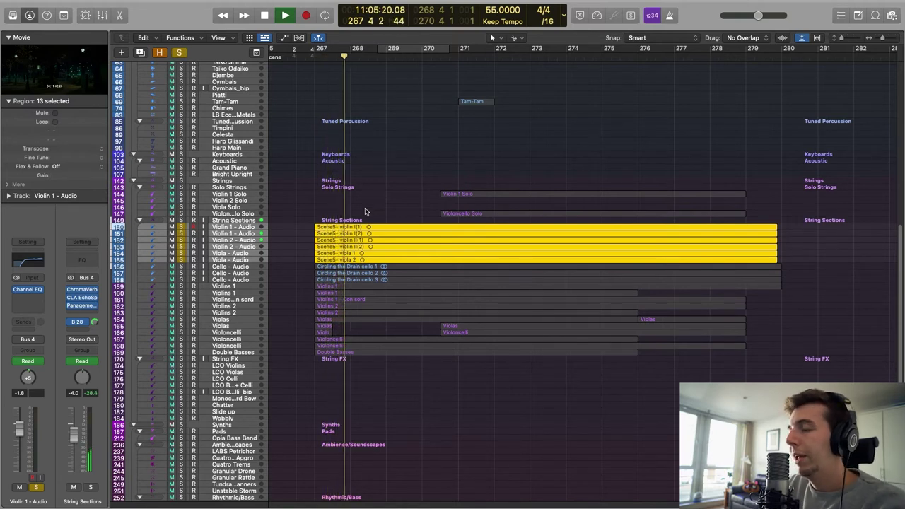
key("space")
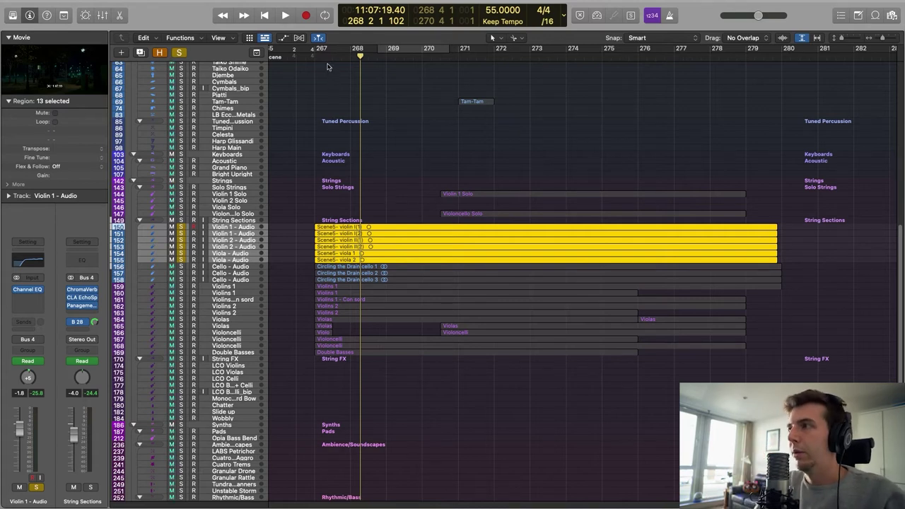
key("comma")
key("comma")
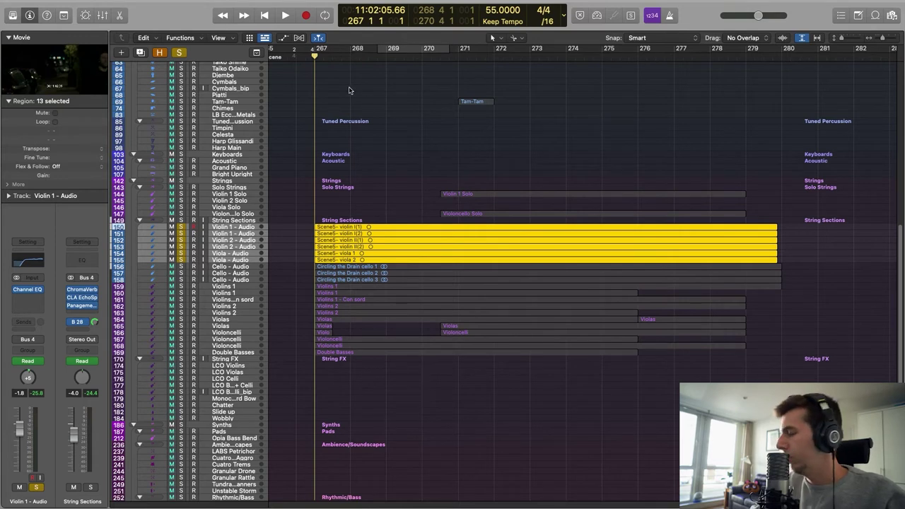
key("space")
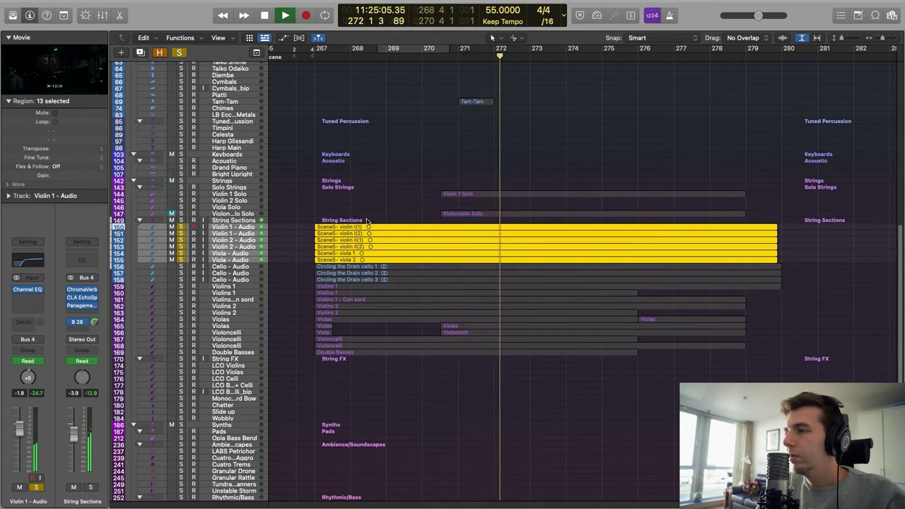
Stop playback and unsolo the violin and viola audio stems
key("space")
left_click(181, 227)
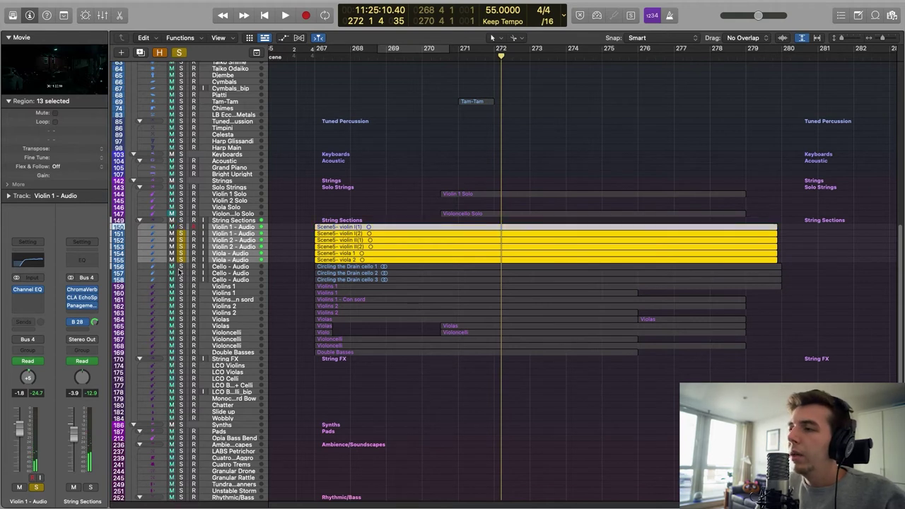
left_click(181, 260)
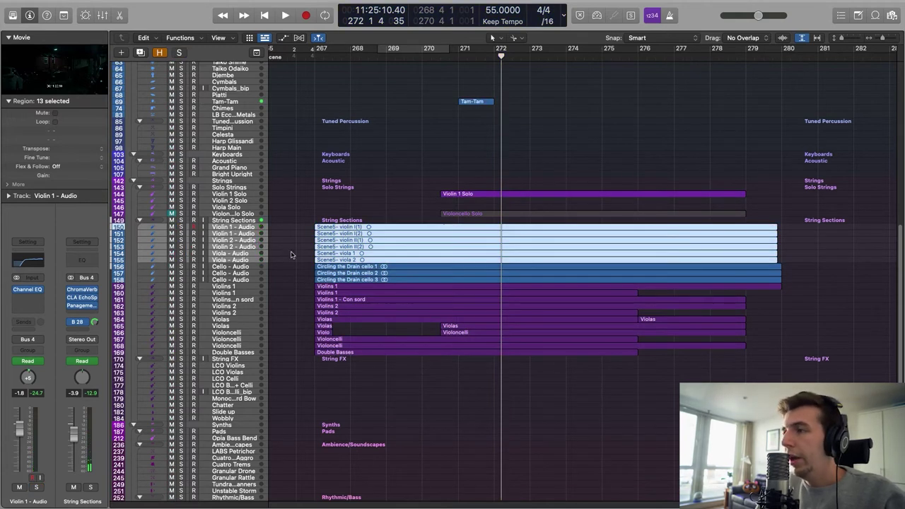
Step through the string audio regions from Violin 1 down to the Circling the Drain cello 3 region
left_click(275, 229)
left_click(233, 227)
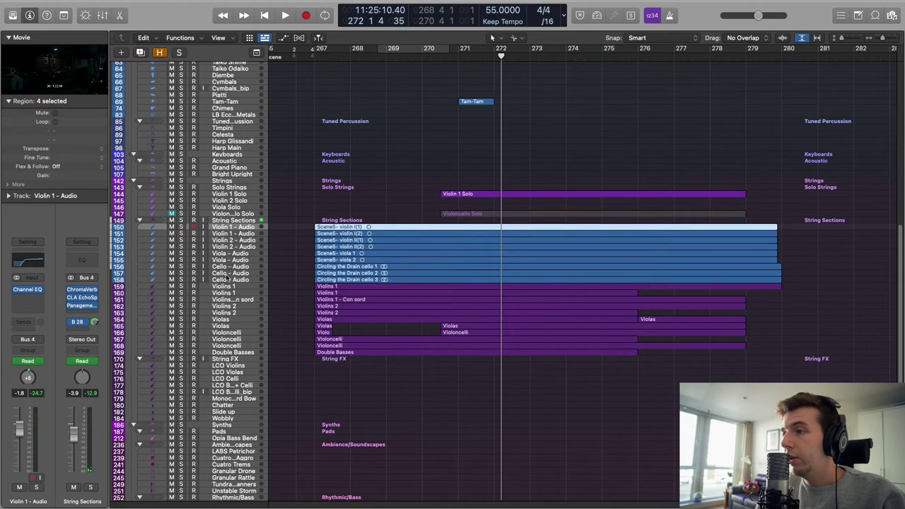
left_click(230, 273)
left_click(233, 233)
left_click(233, 240)
left_click(235, 247)
left_click(236, 253)
left_click(236, 273)
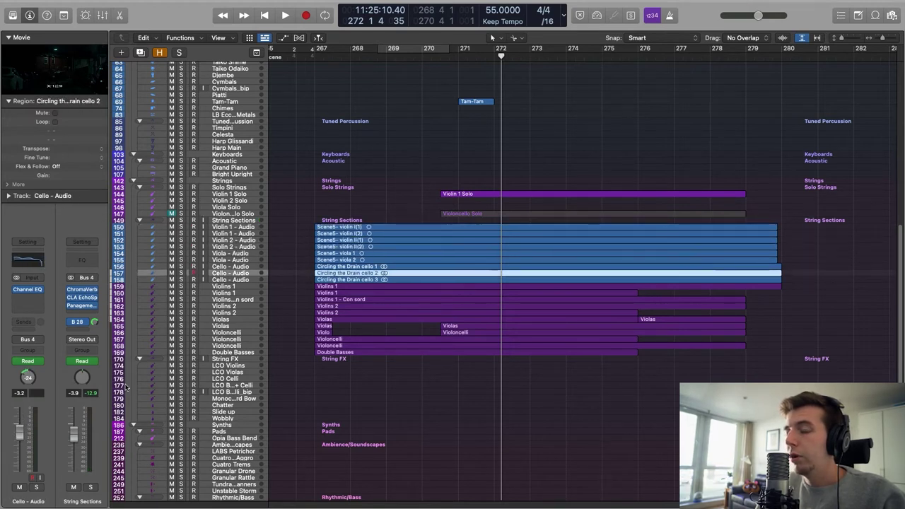
left_click(241, 280)
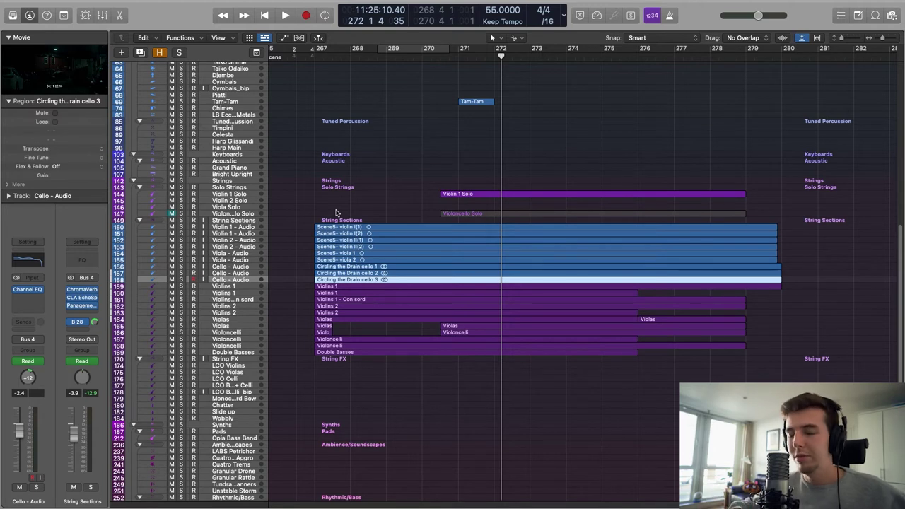
Open the String Sections bus ChromaVerb, showing a Chamber reverb with 2.60 s decay and 44% wet
left_click(257, 221)
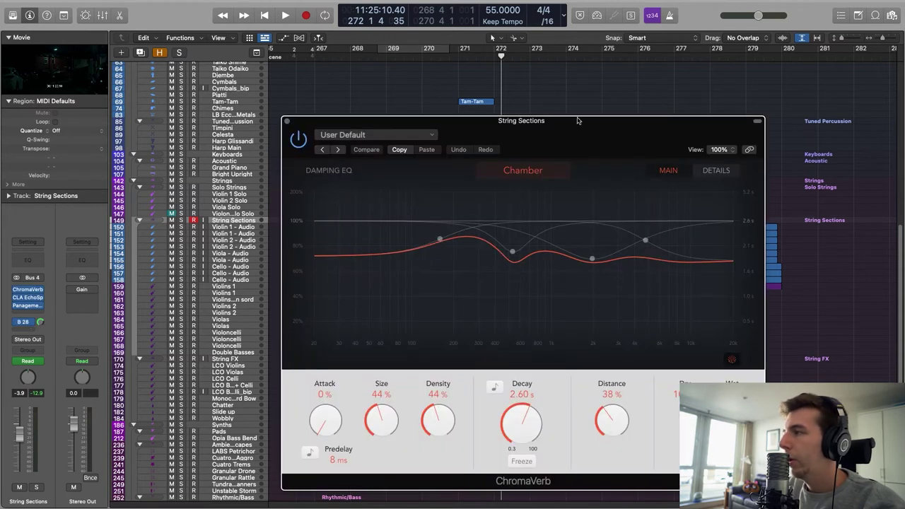
left_click_drag(579, 121, 427, 90)
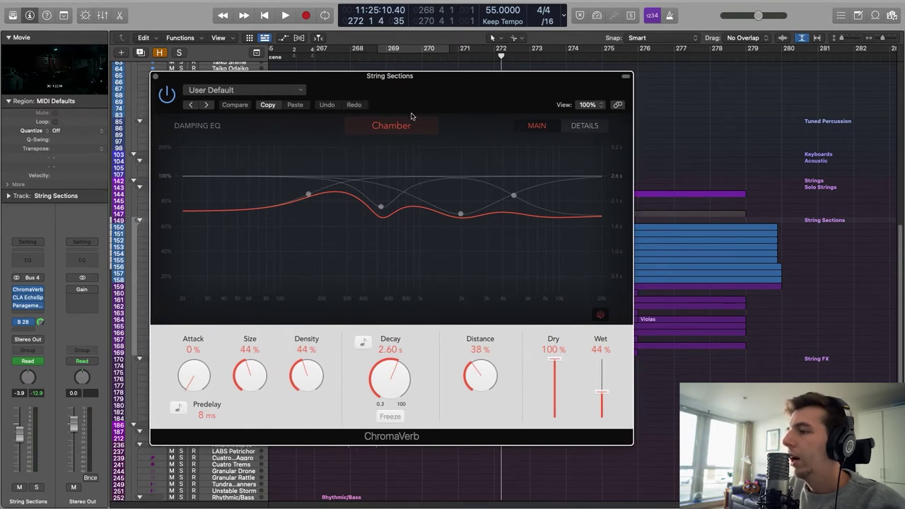
Close ChromaVerb and look over the CLA EchoSphere delay on the String Sections bus
left_click(155, 76)
left_click(28, 297)
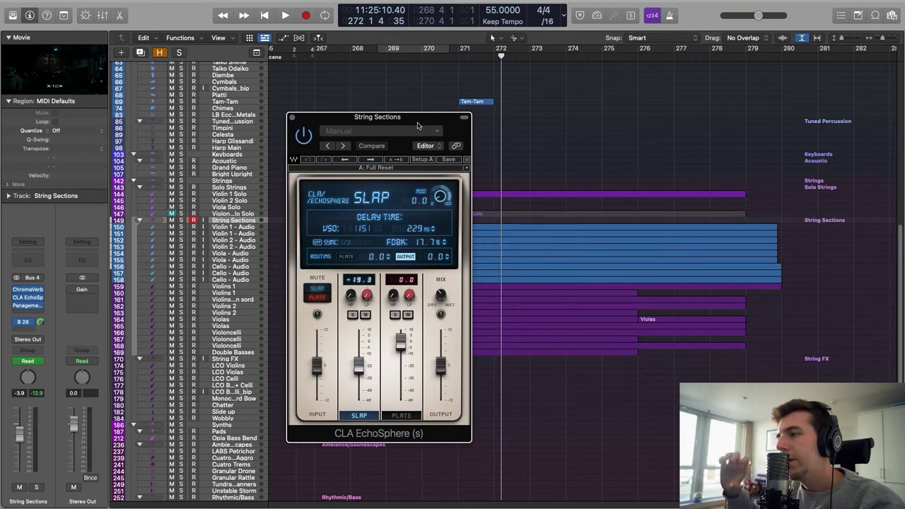
left_click_drag(410, 119, 411, 119)
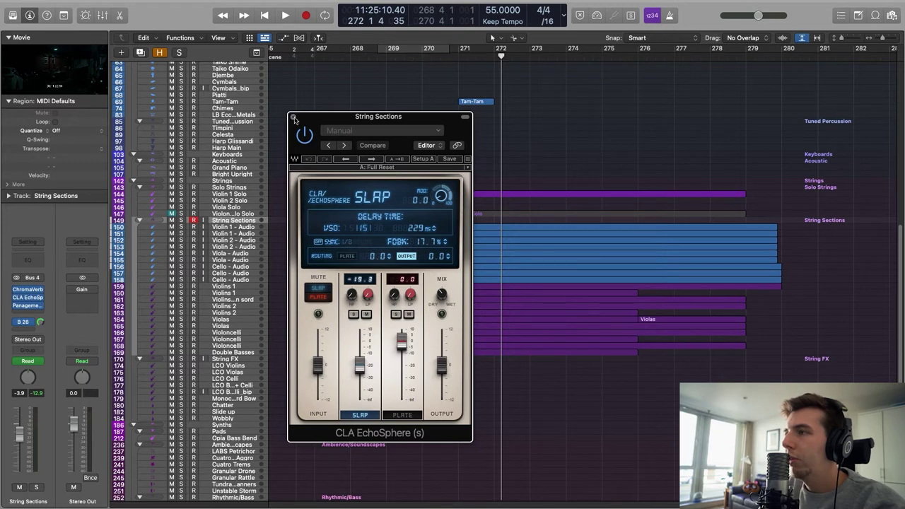
left_click(294, 118)
mouse_move(30, 309)
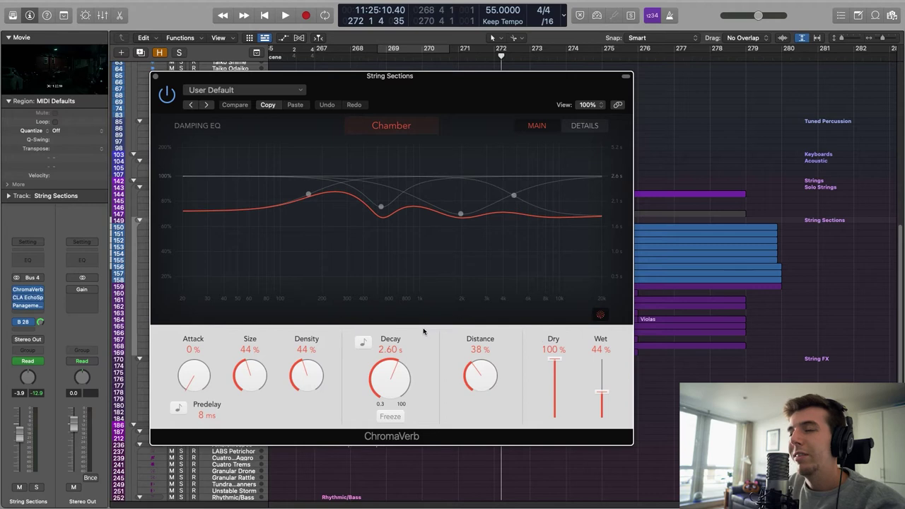
mouse_move(375, 240)
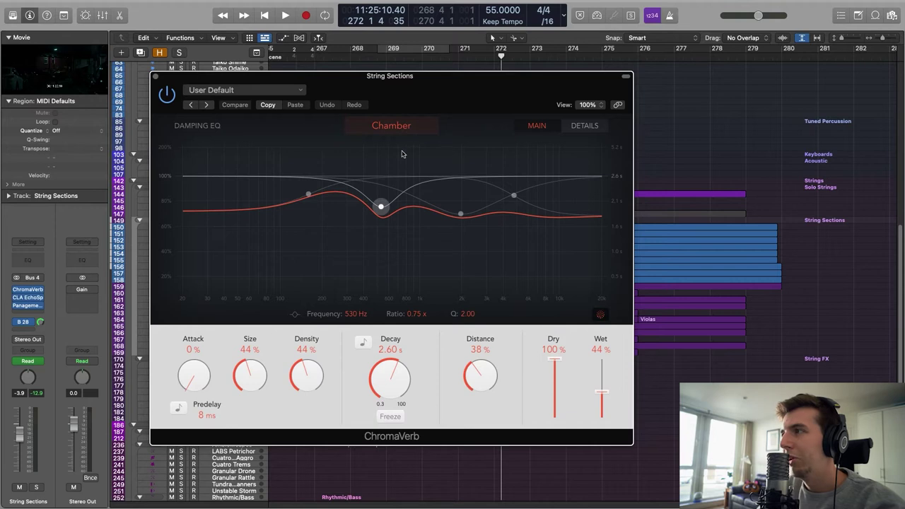
left_click_drag(412, 87, 413, 85)
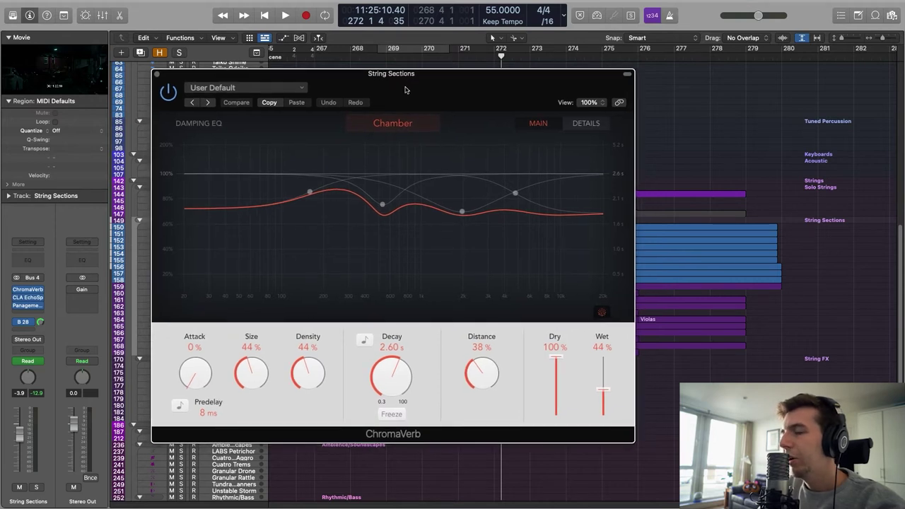
Revisit EchoSphere, then open Panagement 2 ('Reverb Send Moria') and move its window up-left
left_click(157, 74)
left_click(27, 297)
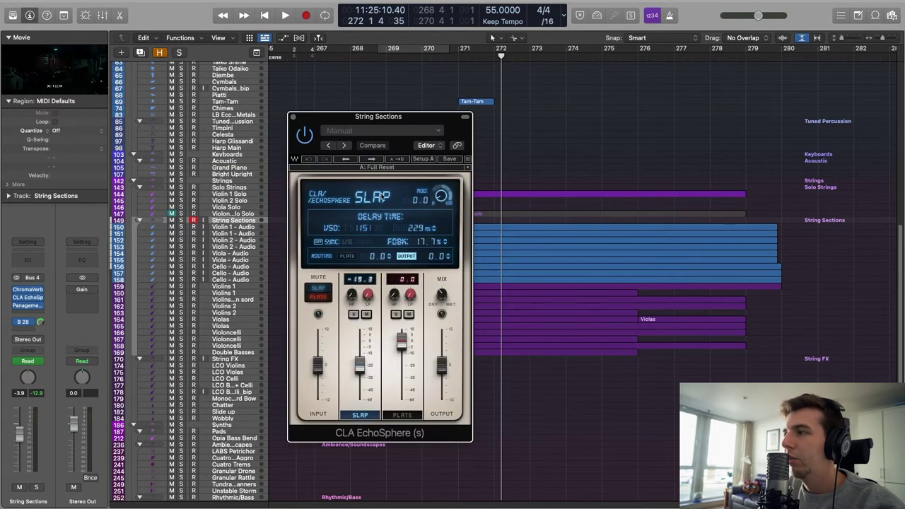
left_click(293, 117)
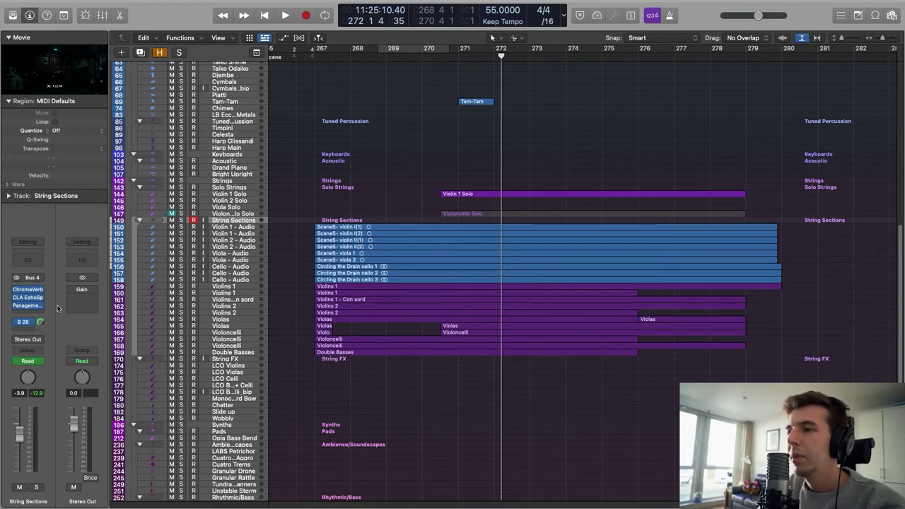
left_click(28, 304)
left_click_drag(540, 142, 459, 109)
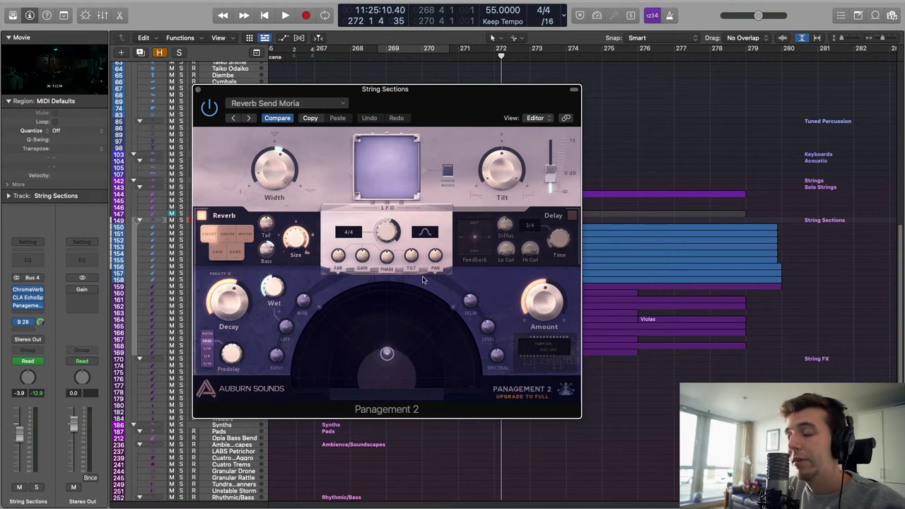
Toggle Check Mono on and off, sweep the strings' pan left and right, then close Panagement 2
left_click_drag(430, 114, 434, 118)
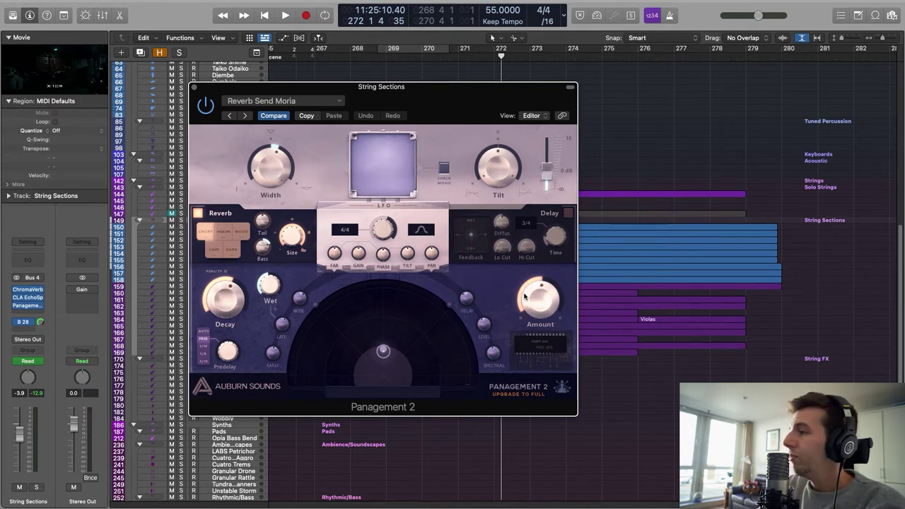
left_click(444, 170)
left_click(446, 171)
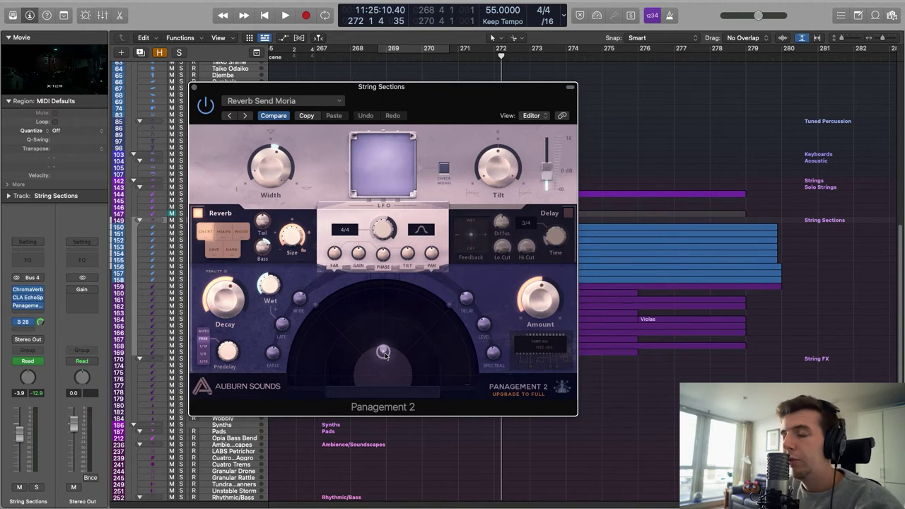
mouse_move(383, 352)
left_mouse_down()
mouse_move(336, 347)
mouse_move(418, 350)
mouse_move(421, 330)
mouse_move(448, 318)
mouse_move(429, 350)
mouse_move(397, 340)
mouse_move(429, 330)
mouse_move(414, 324)
mouse_move(384, 354)
left_mouse_up()
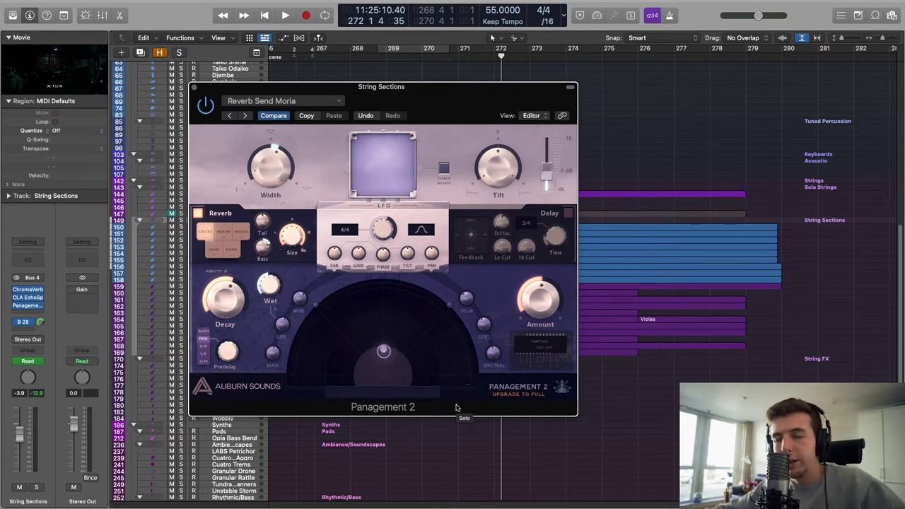
left_click(194, 87)
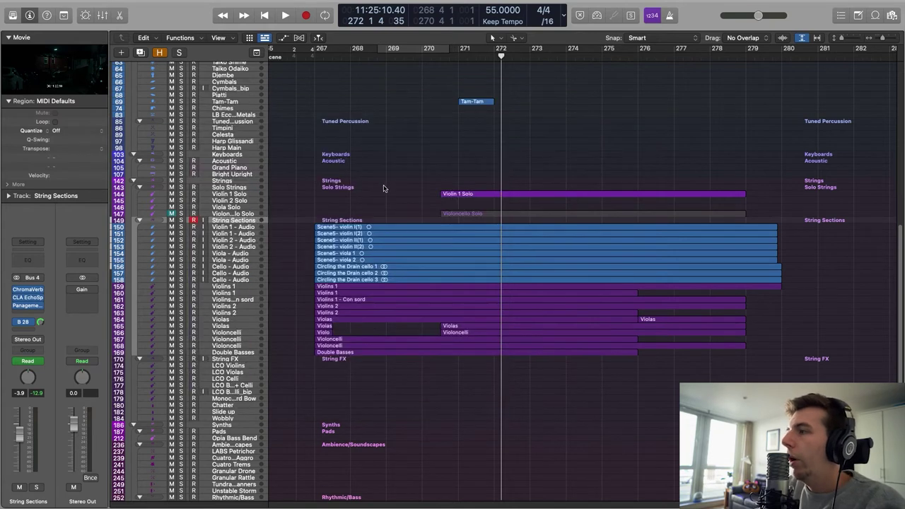
Return the playhead to bar 267, enlarge track heights and show the volume automation lanes
key("Return")
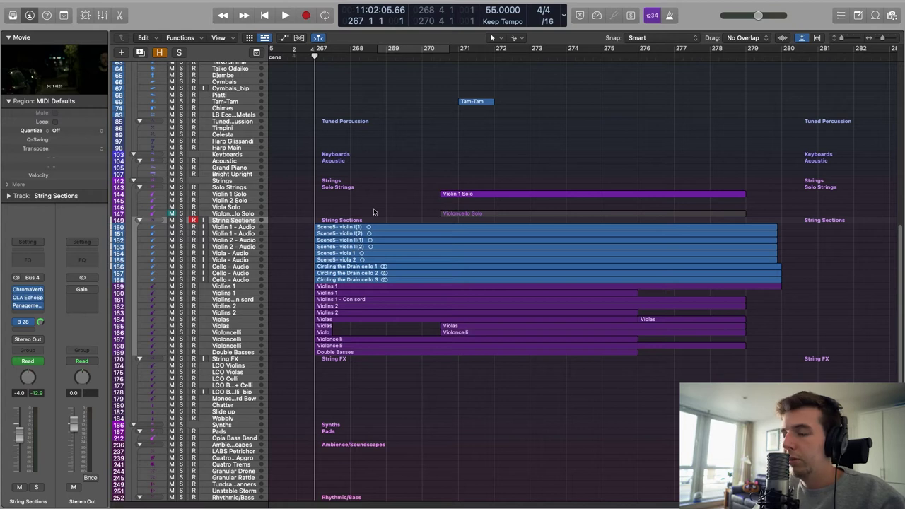
key("super+Down")
key("a")
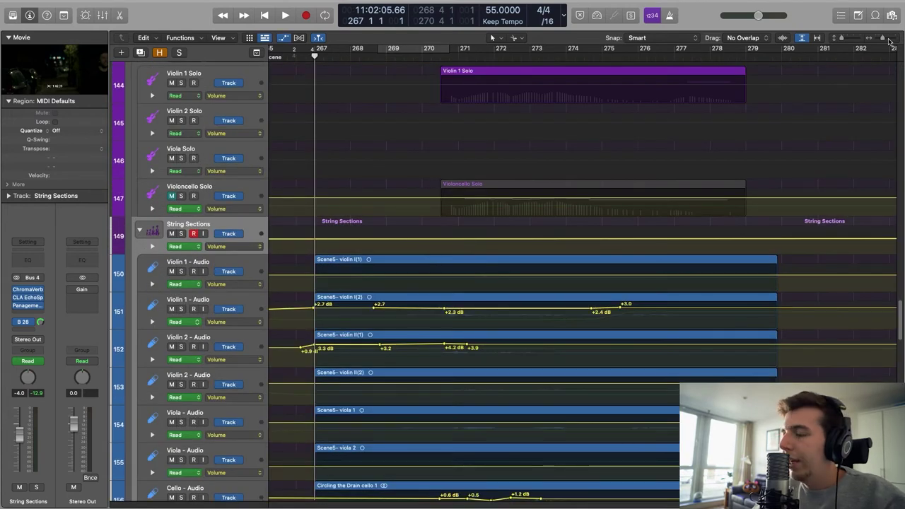
scroll(750, 227, "down", 8)
scroll(749, 229, "down", 7)
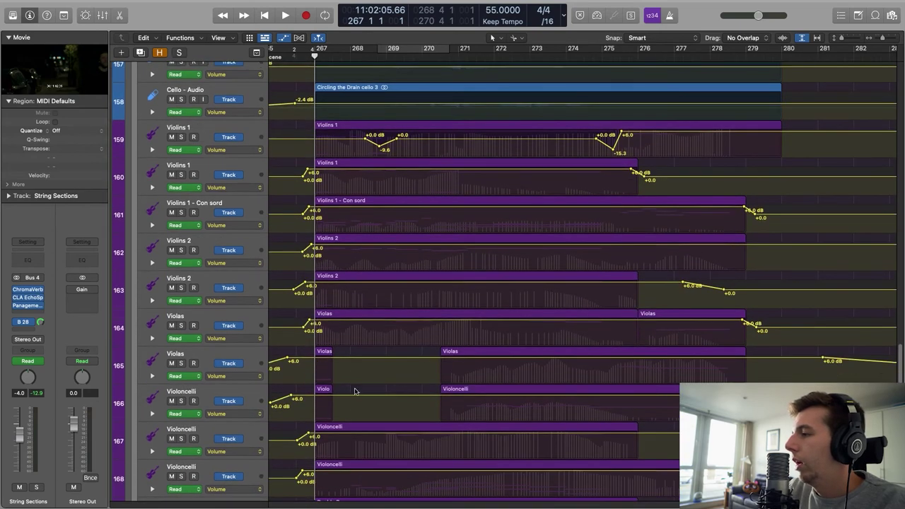
Scroll through the string stems and zoom in horizontally around bars 266–273
scroll(355, 391, "down", 4)
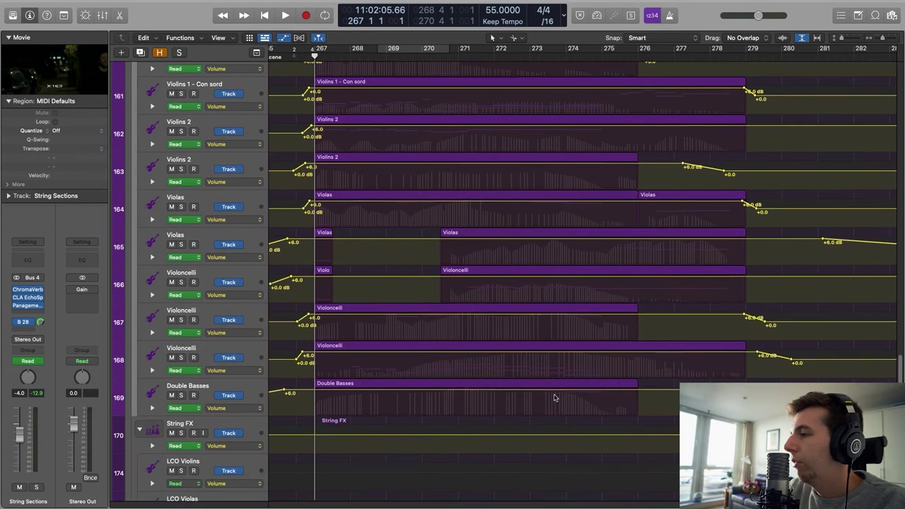
scroll(555, 397, "up", 3)
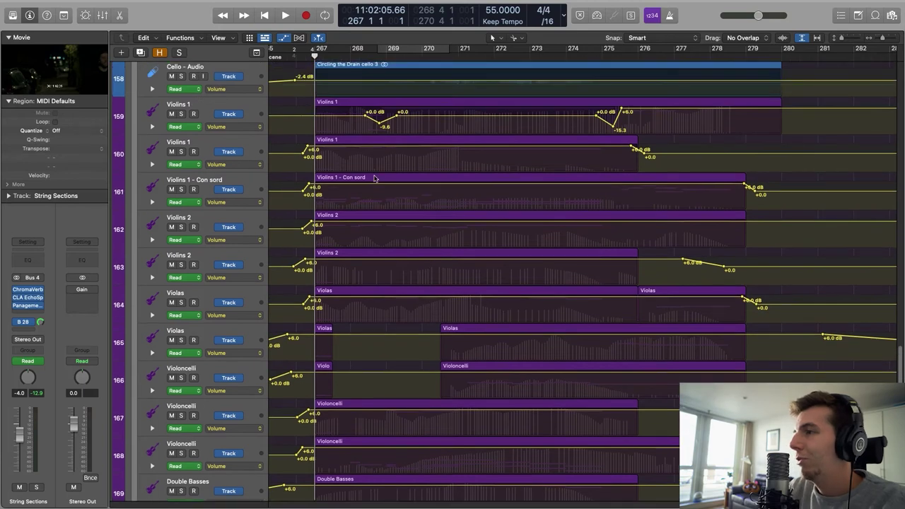
scroll(367, 143, "up", 6)
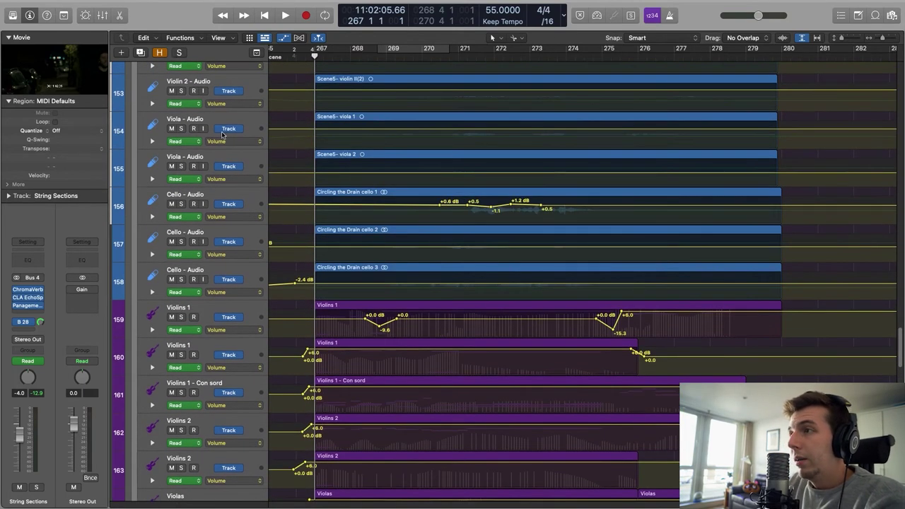
scroll(284, 125, "up", 3)
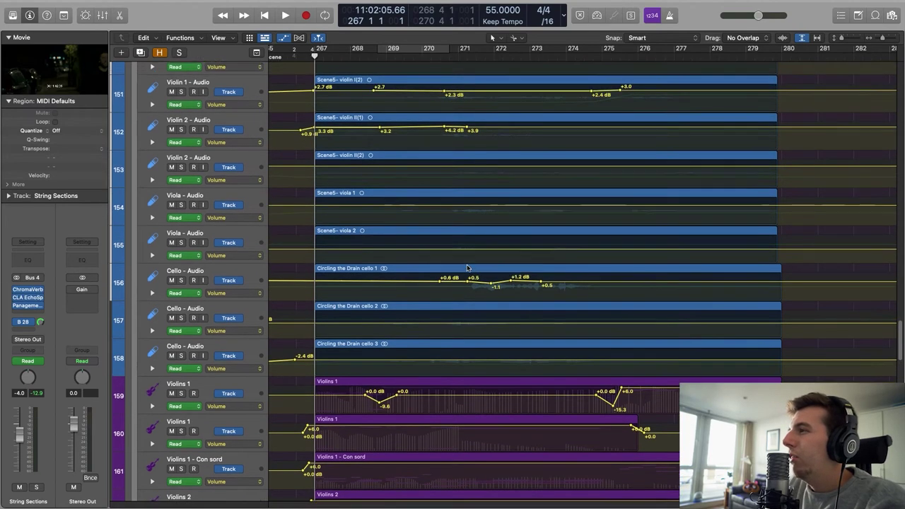
scroll(459, 254, "up", 4)
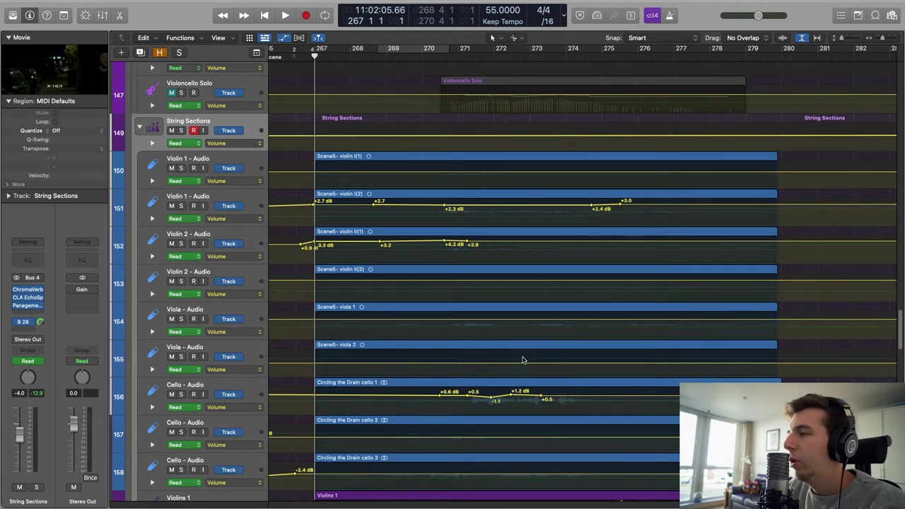
scroll(523, 360, "down", 3)
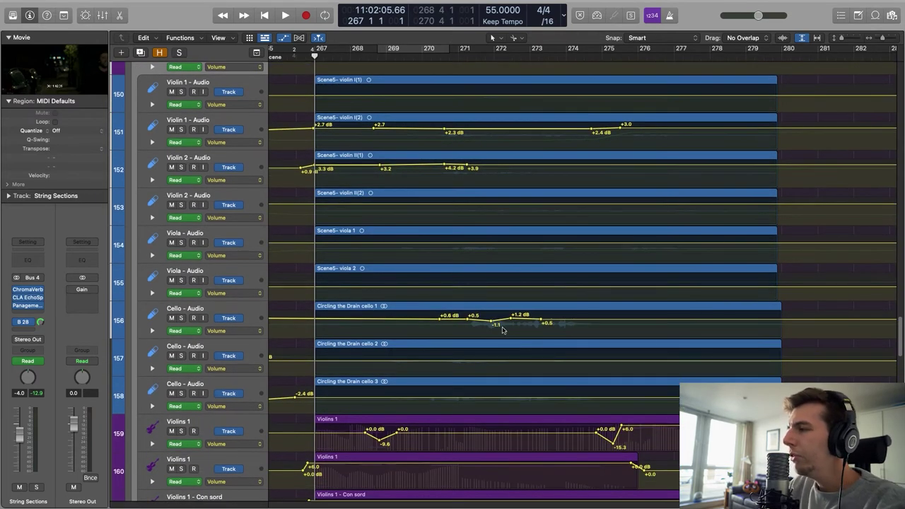
left_click_drag(882, 38, 884, 38)
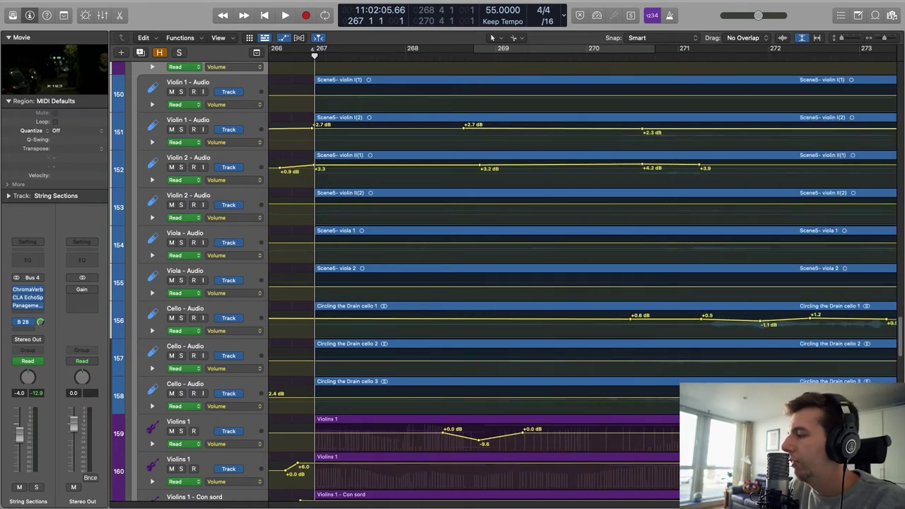
Scroll through the string stems to inspect their volume automation values
scroll(582, 283, "right", 5)
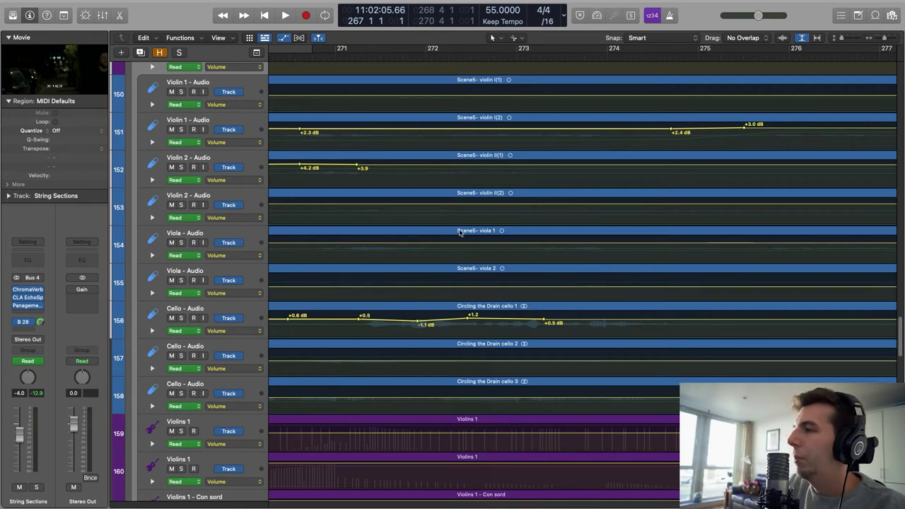
scroll(495, 262, "up", 4)
scroll(457, 248, "down", 1)
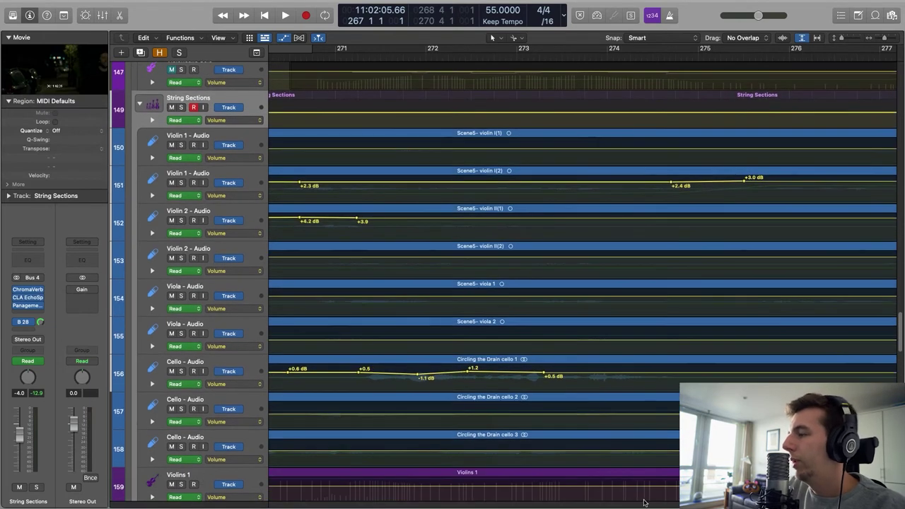
scroll(457, 247, "left", 5)
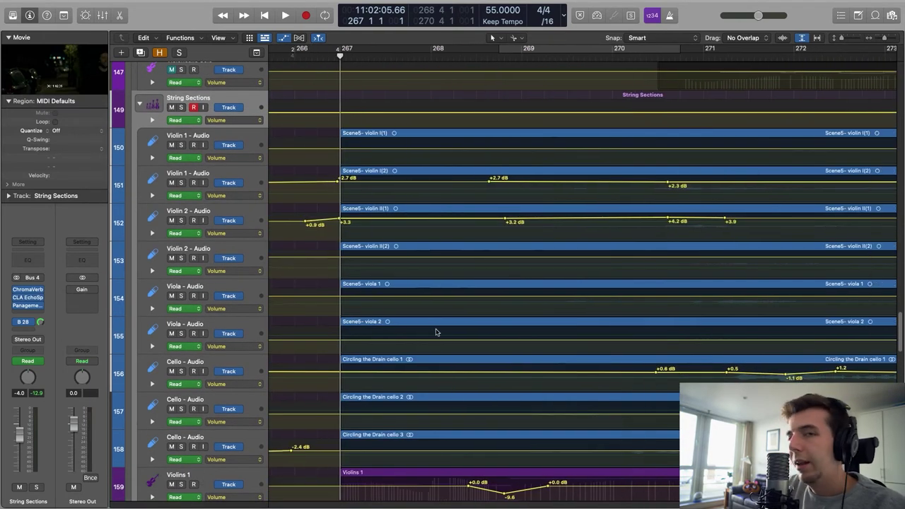
scroll(367, 280, "down", 1)
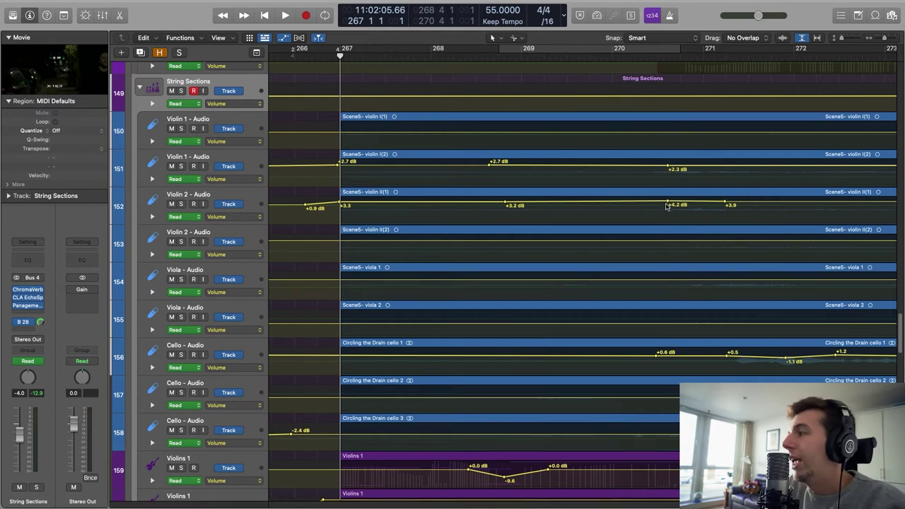
scroll(579, 283, "right", 10)
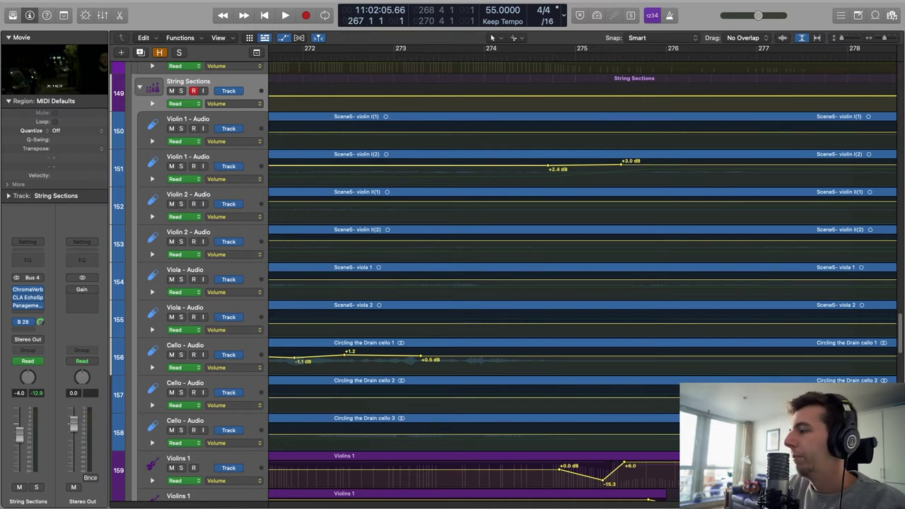
scroll(580, 283, "right", 4)
scroll(579, 282, "left", 8)
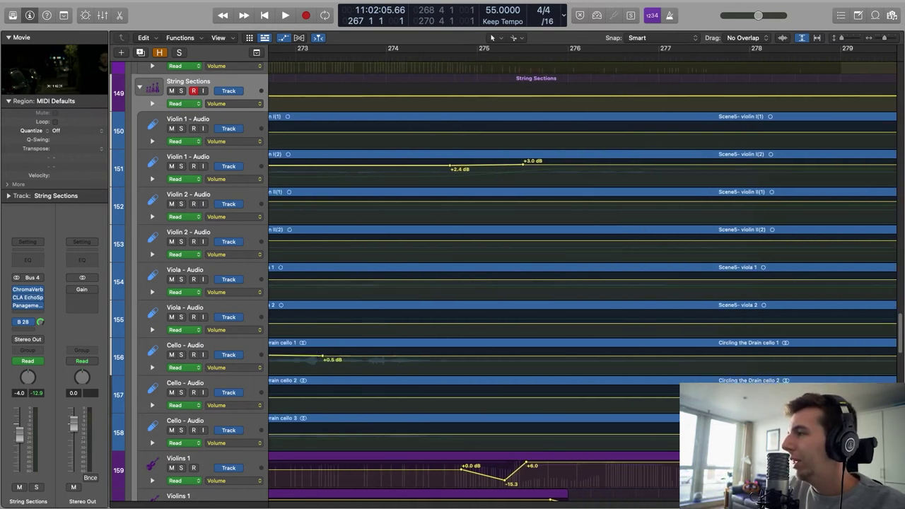
scroll(579, 283, "down", 5)
scroll(580, 283, "down", 1)
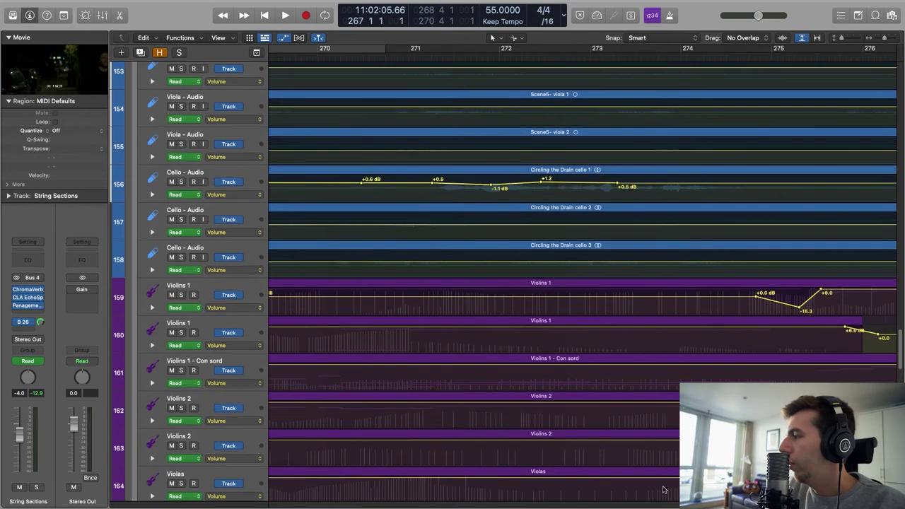
Finish reviewing the later automation, then hide the automation lanes to collapse the tracks
scroll(579, 283, "right", 2)
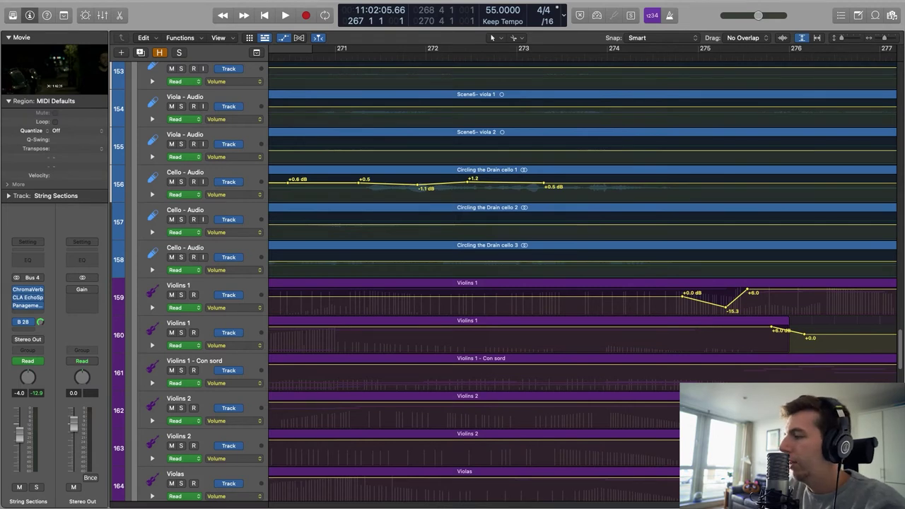
scroll(580, 273, "right", 3)
scroll(612, 335, "right", 1)
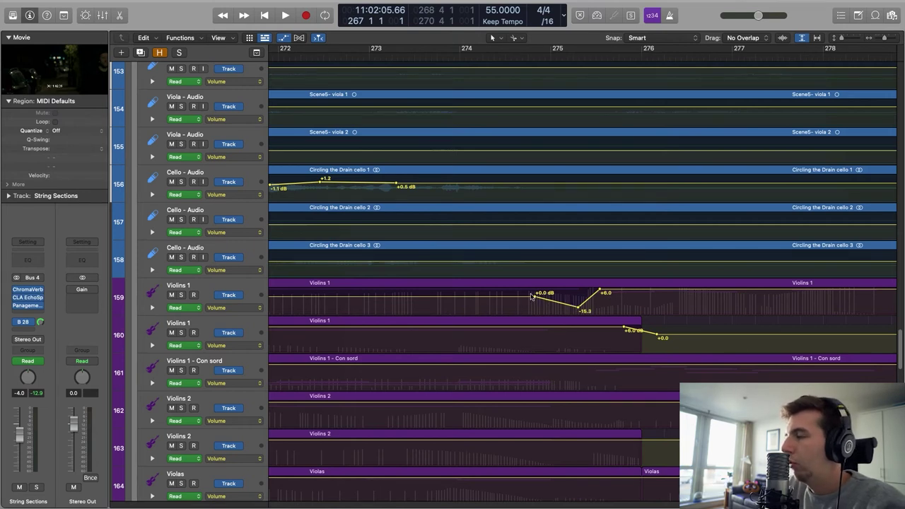
scroll(575, 234, "up", 5)
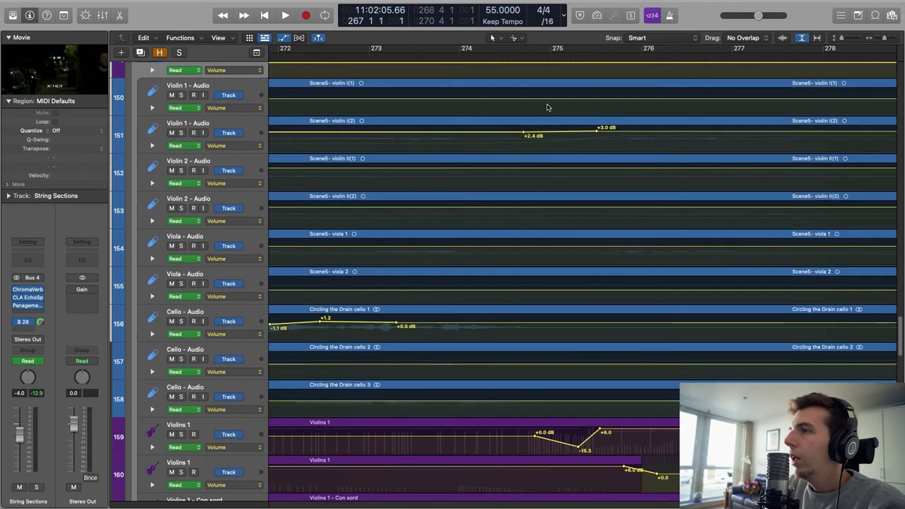
scroll(573, 106, "down", 3)
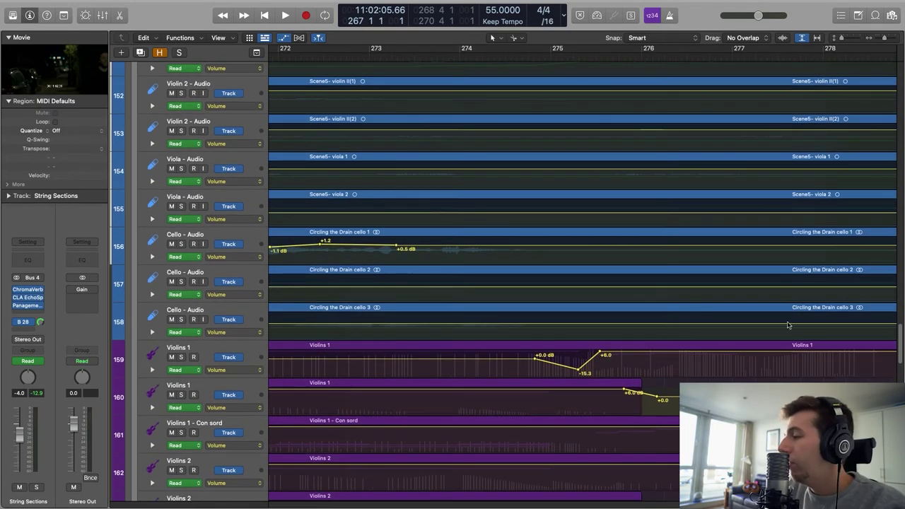
scroll(788, 325, "left", 10)
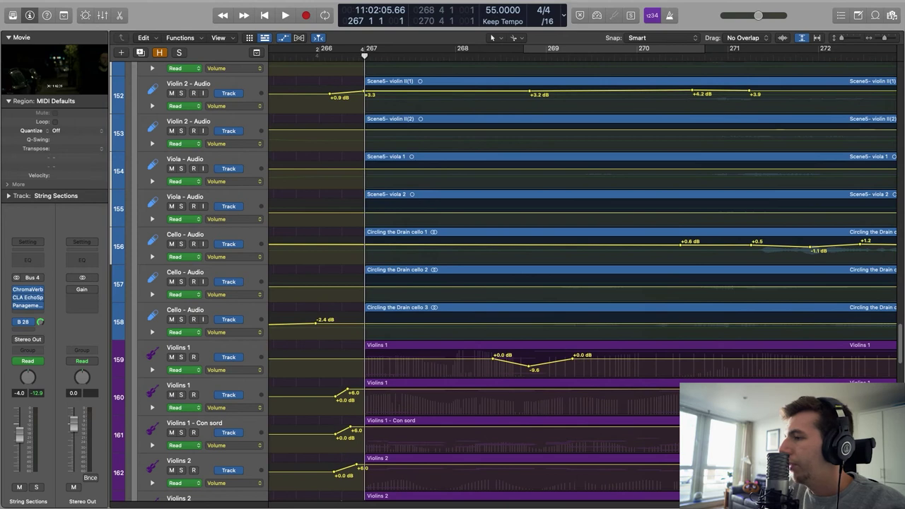
scroll(480, 370, "right", 2)
scroll(727, 324, "up", 3)
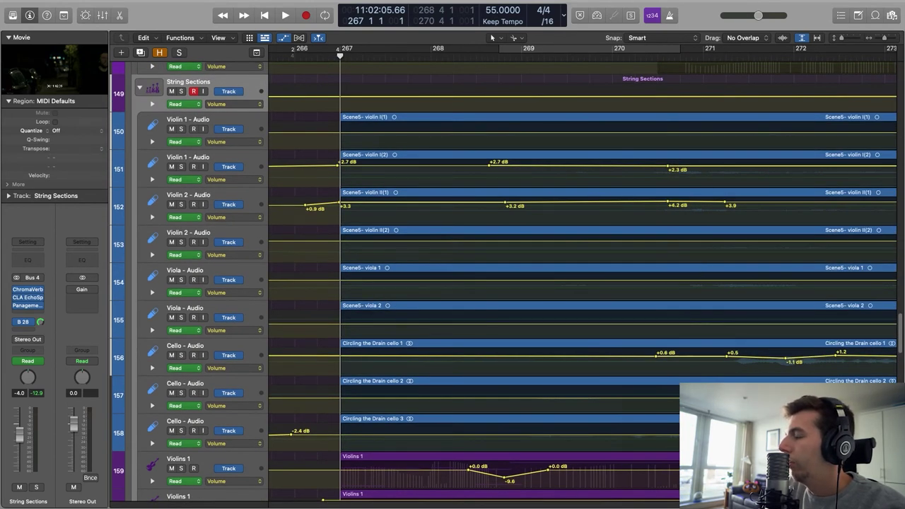
scroll(579, 282, "right", 3)
left_click(801, 38)
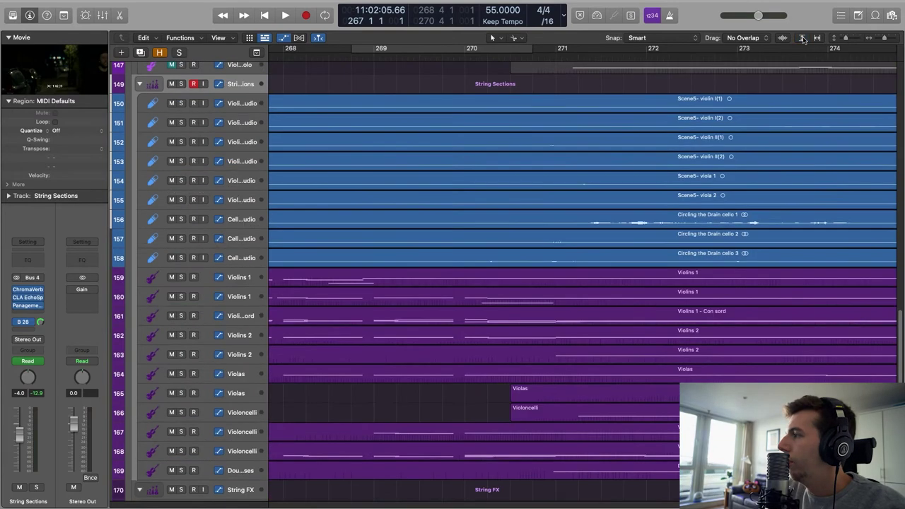
Fit every track in the window and zoom the timeline out to bars 265–295
left_click(802, 38)
left_click(802, 38)
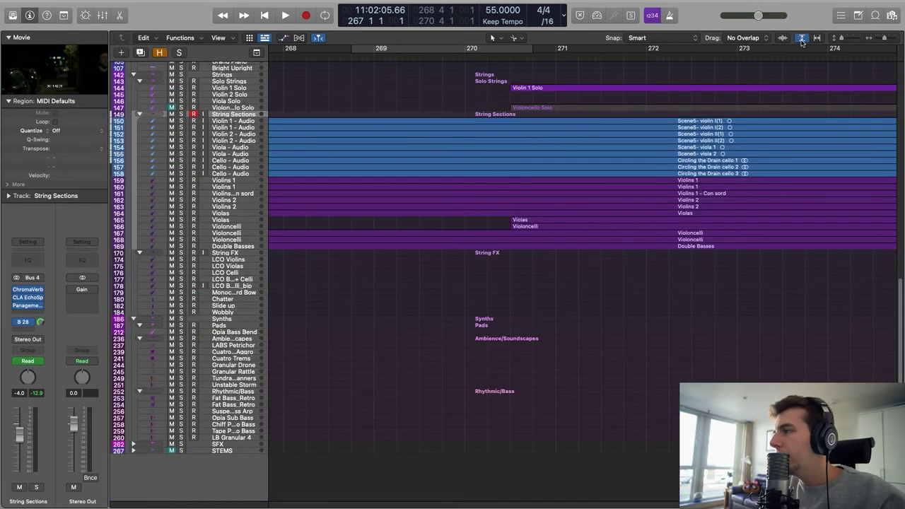
left_click(882, 39)
left_click_drag(882, 40, 881, 41)
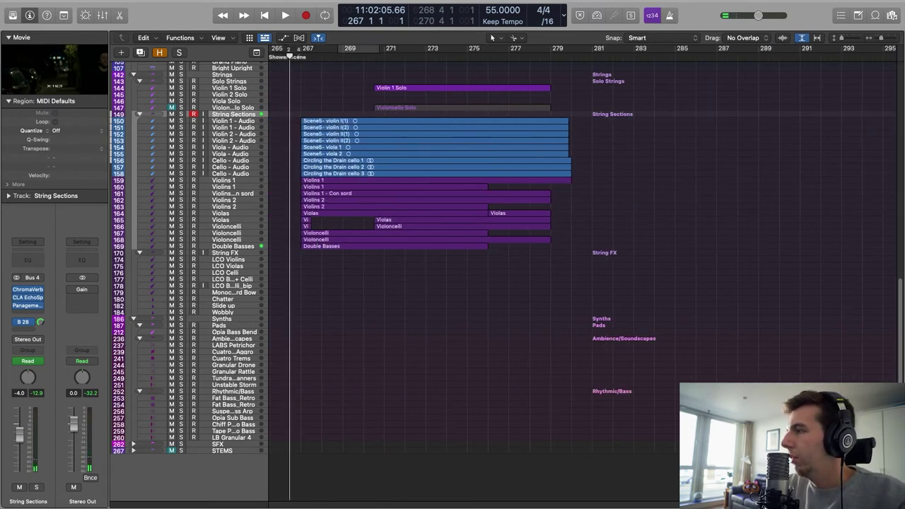
scroll(655, 283, "left", 5)
scroll(657, 289, "up", 5)
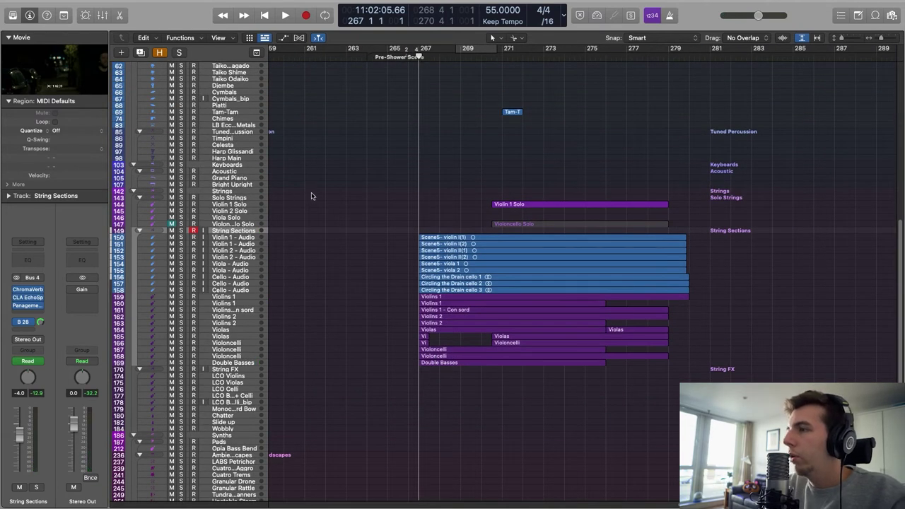
Toggle automation on and off, then marquee-select all 25 string regions, Violin 1 Solo to Double Basses
key("a")
scroll(646, 167, "down", 10)
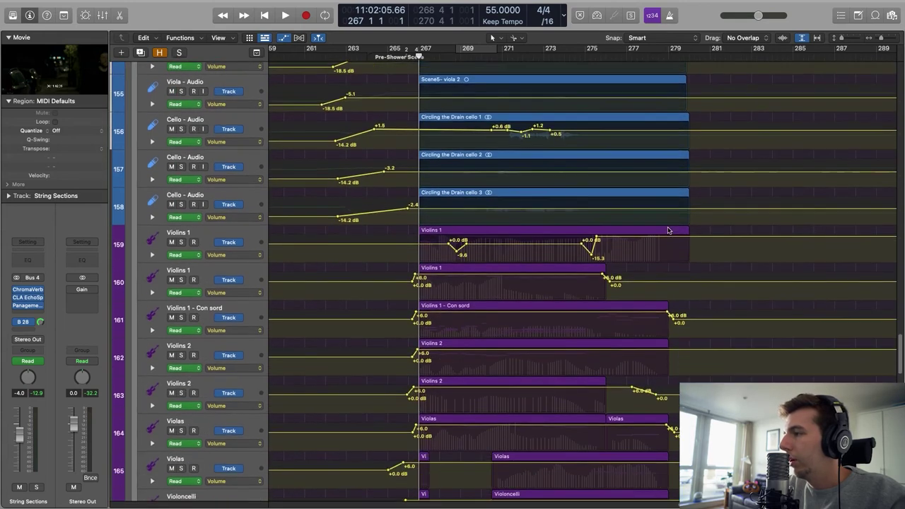
scroll(667, 229, "down", 6)
scroll(668, 232, "up", 5)
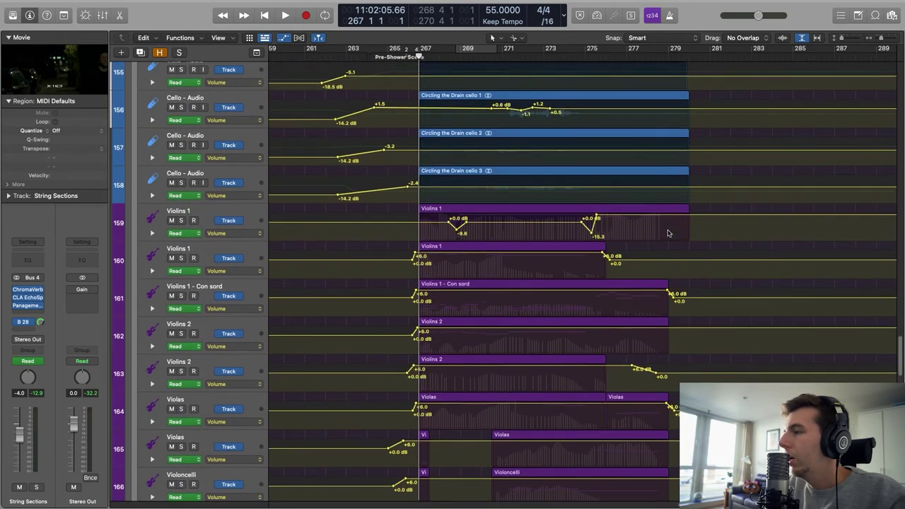
scroll(667, 232, "up", 3)
key("a")
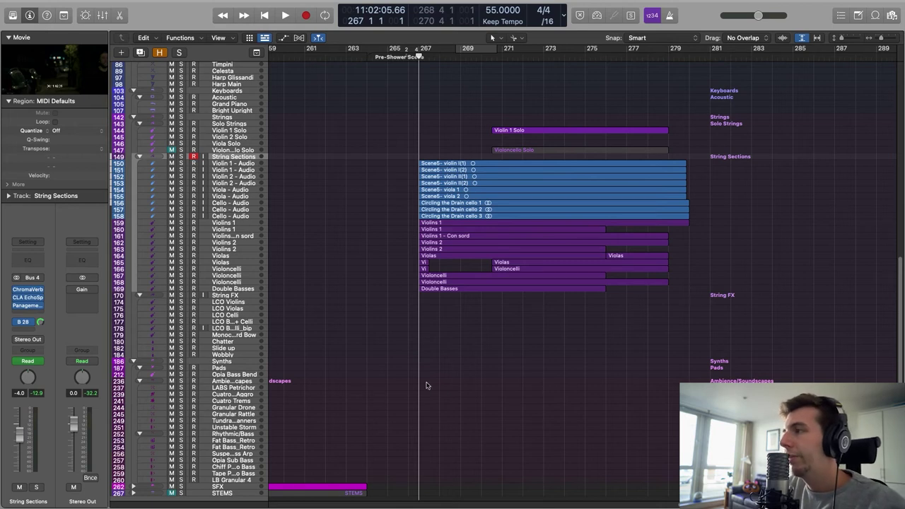
left_click_drag(707, 328, 391, 105)
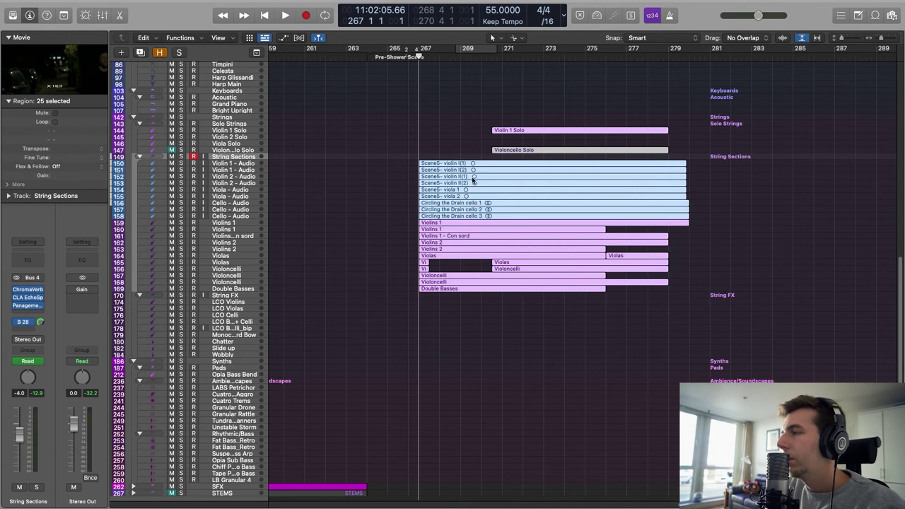
View the selected strings' MIDI notes in the note editor, close it, and deselect all regions
key("p")
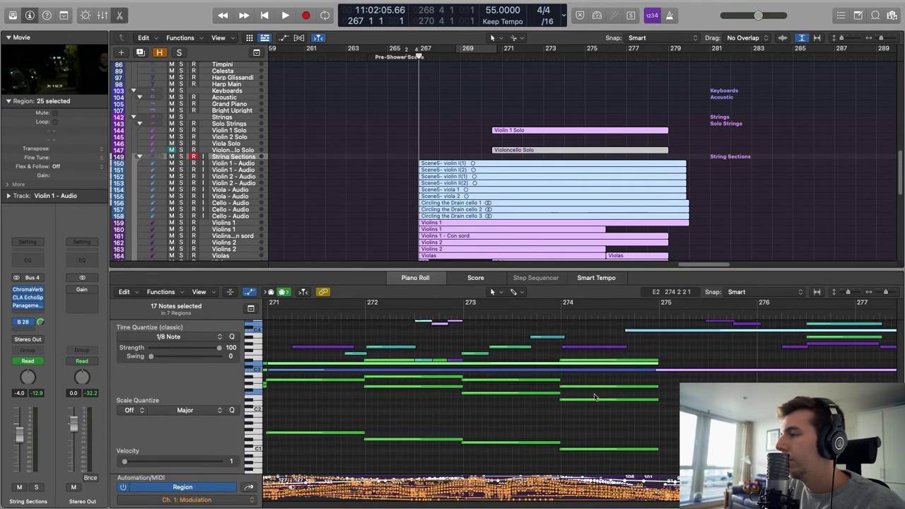
key("p")
left_click(669, 318)
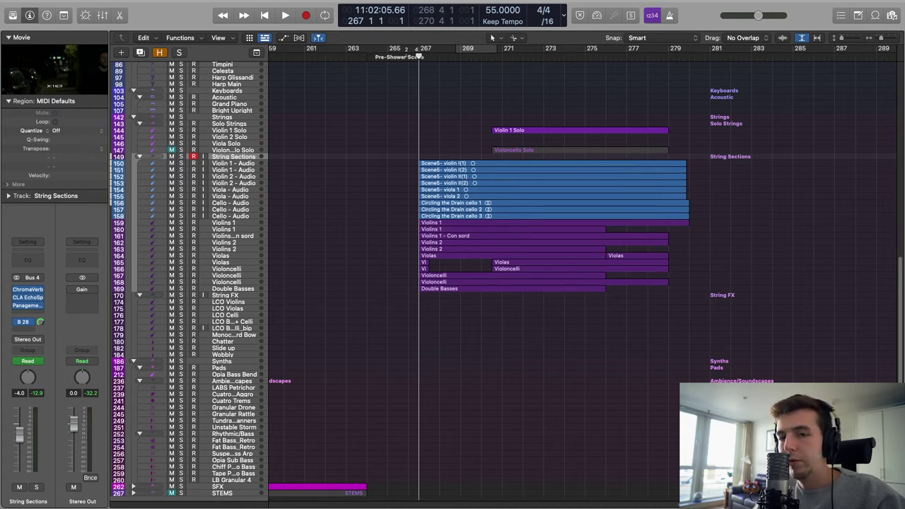
Play the strings from bar 267 to about bar 279, zoom out, then select and deselect six regions
key("space")
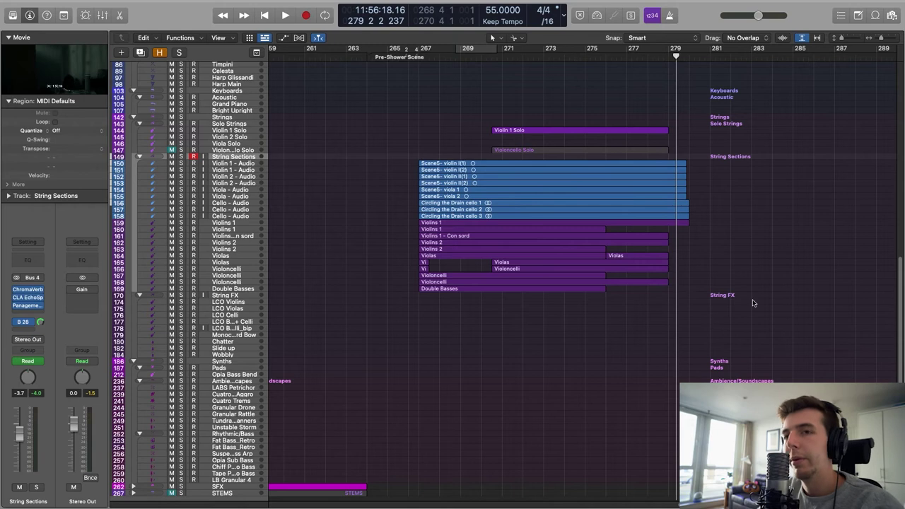
scroll(643, 228, "up", 5)
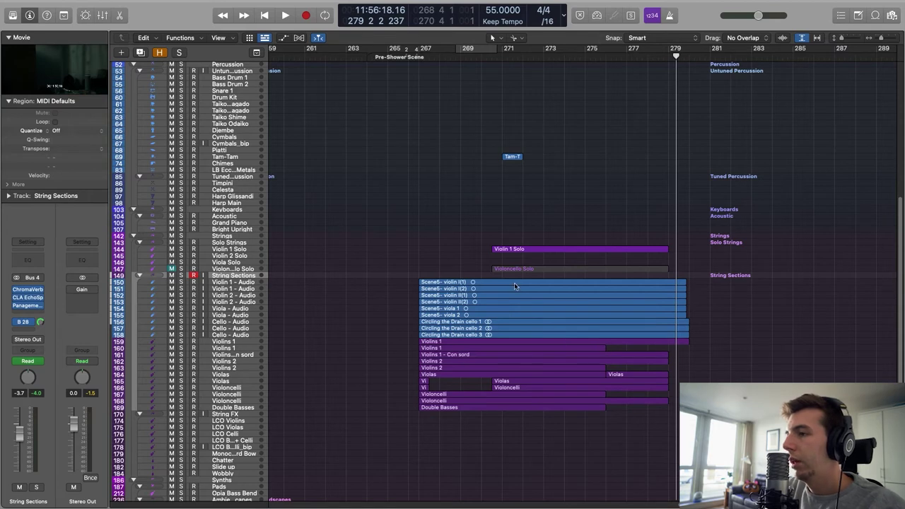
left_click_drag(883, 43, 880, 40)
scroll(769, 256, "down", 2)
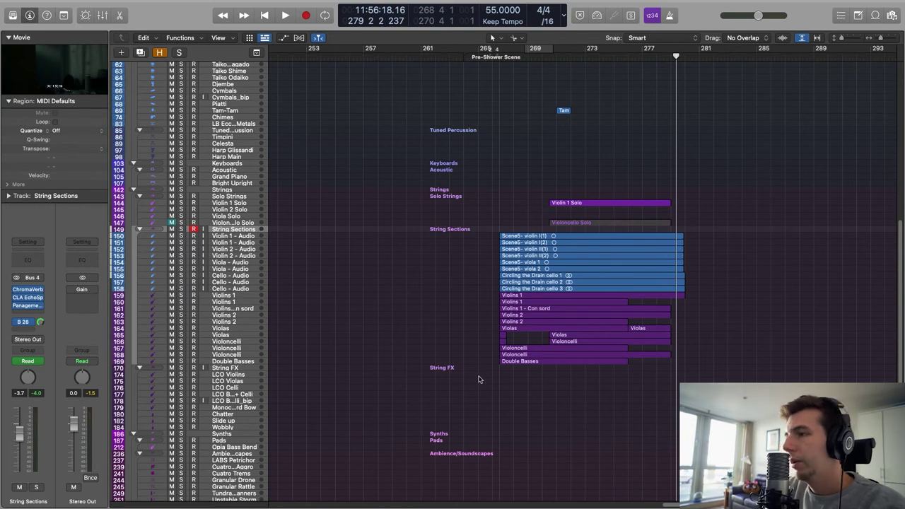
left_click_drag(473, 237, 757, 283)
left_click(757, 282)
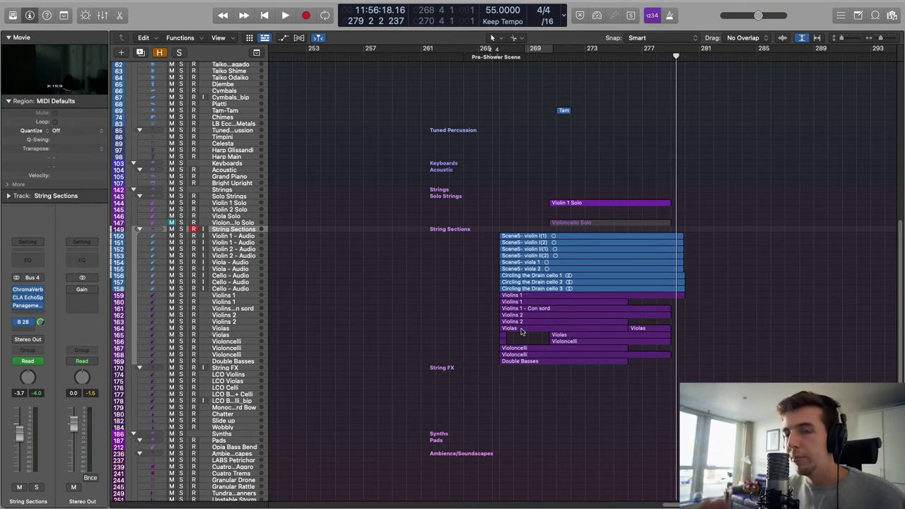
Scroll back to the project start and drag the playhead to bar 1
scroll(579, 272, "left", 1)
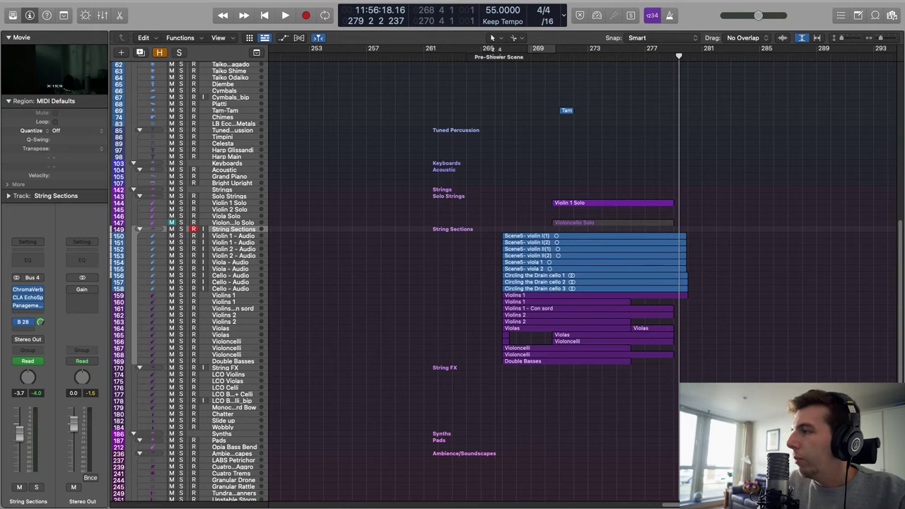
scroll(578, 273, "left", 1)
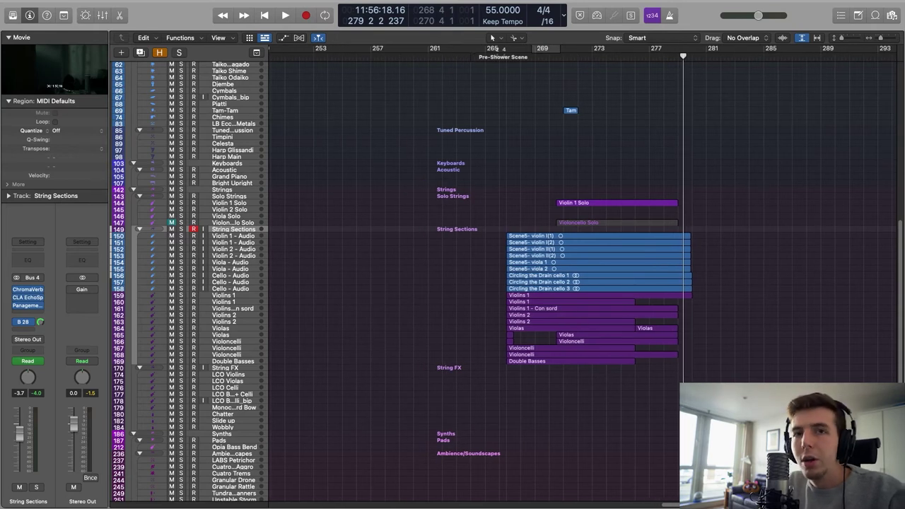
scroll(579, 272, "left", 10)
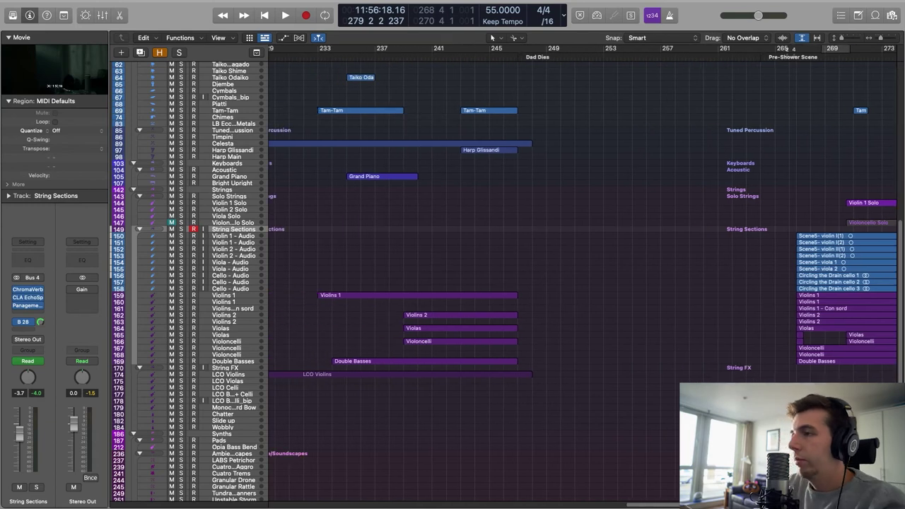
scroll(579, 272, "right", 12)
scroll(580, 272, "left", 2)
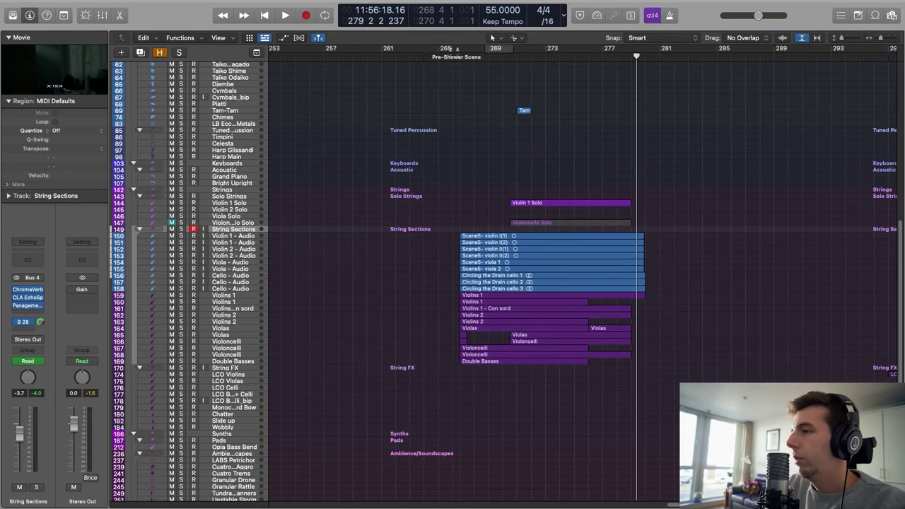
scroll(580, 272, "right", 1)
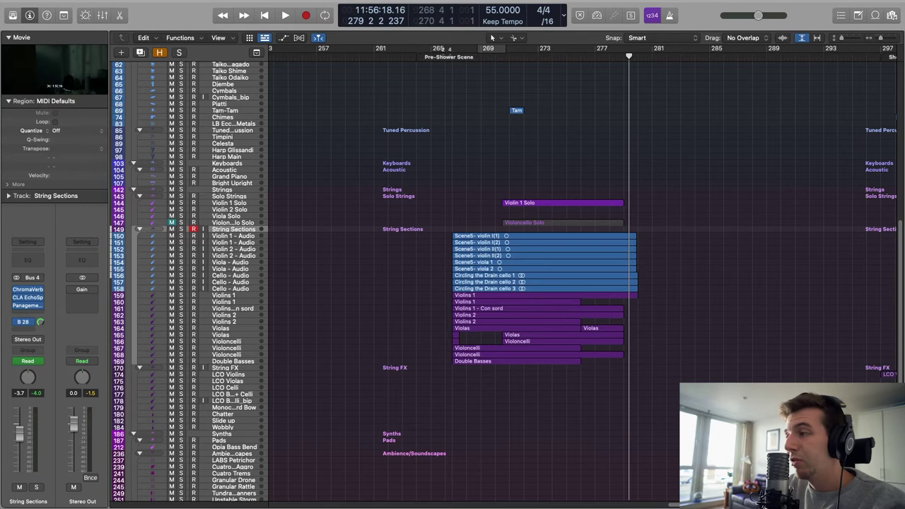
scroll(580, 272, "left", 12)
scroll(579, 272, "right", 9)
scroll(674, 417, "right", 4)
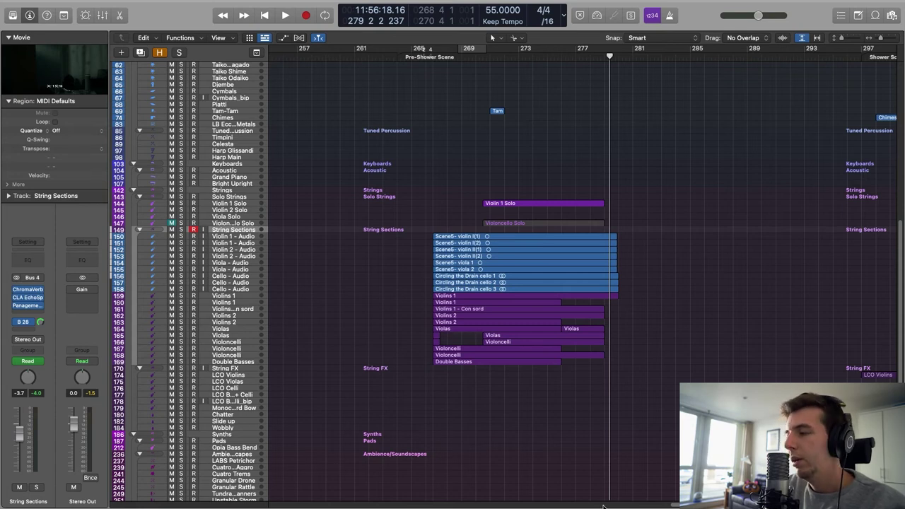
scroll(600, 499, "left", 15)
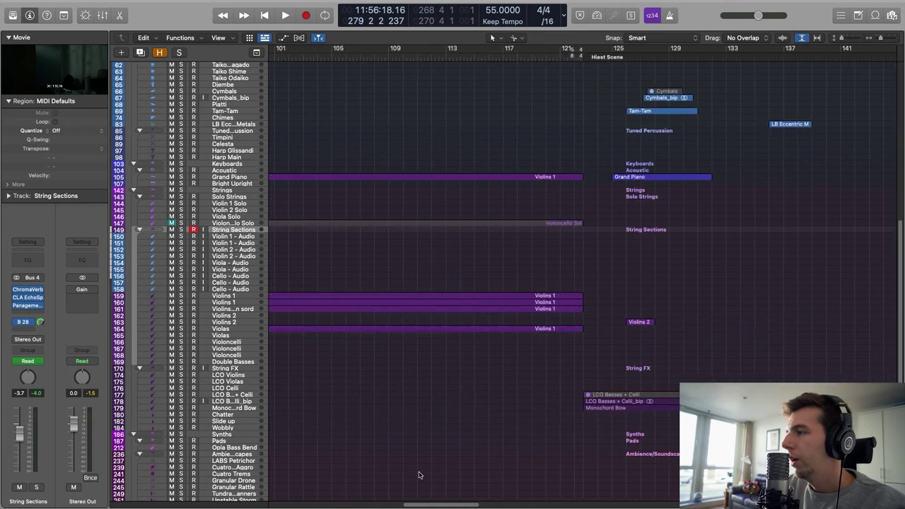
scroll(418, 475, "left", 15)
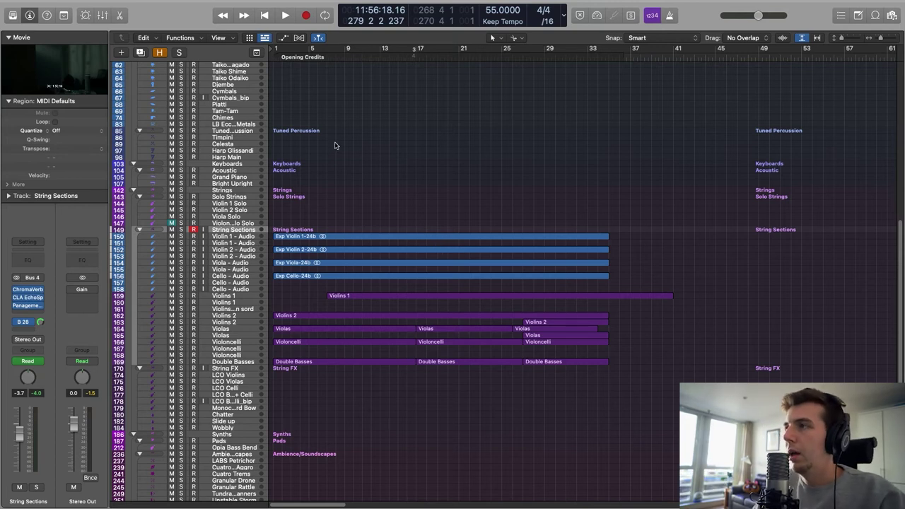
left_click_drag(313, 60, 242, 65)
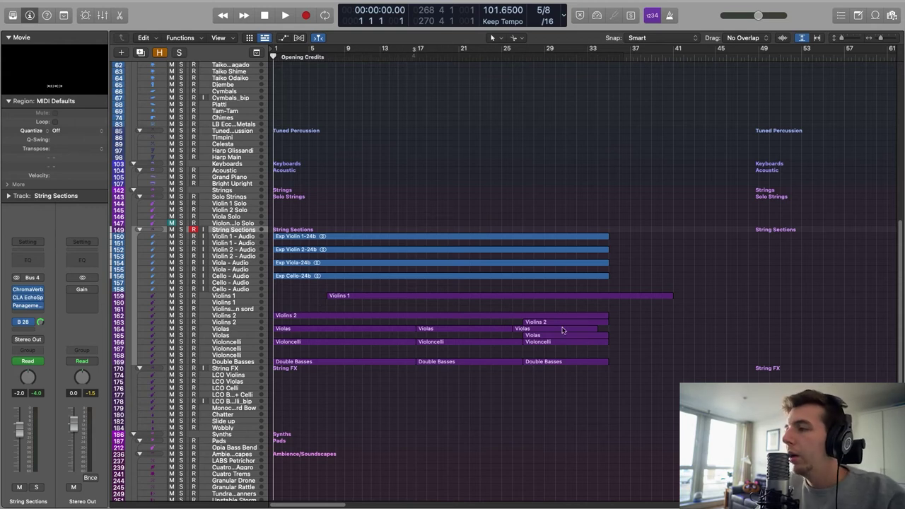
Marquee-select and deselect the opening cue's 17 string regions a few times
left_click_drag(601, 368, 313, 227)
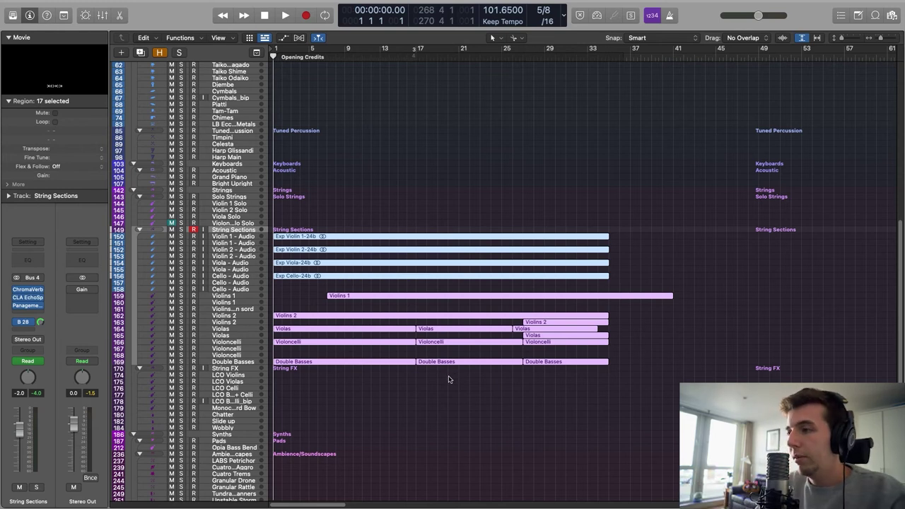
left_click(448, 380)
left_click_drag(672, 389, 414, 226)
left_click(413, 224)
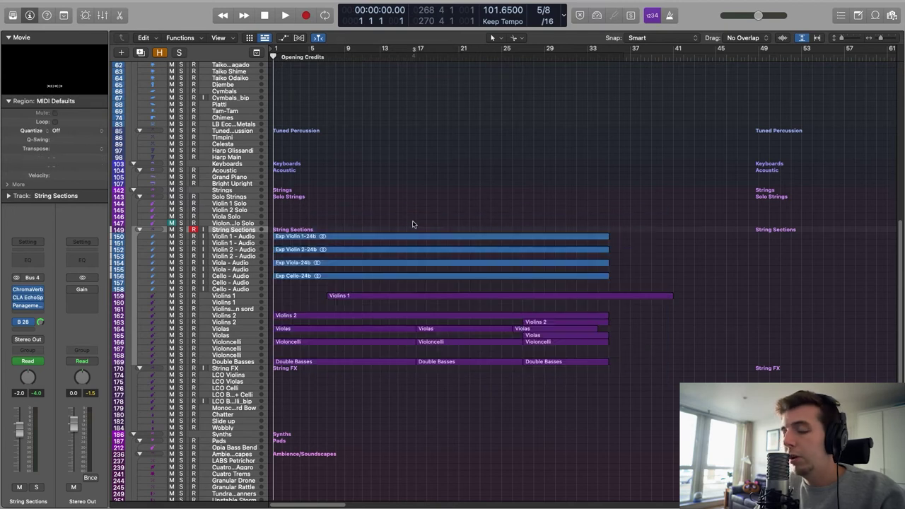
left_click_drag(656, 365, 377, 223)
left_click(377, 224)
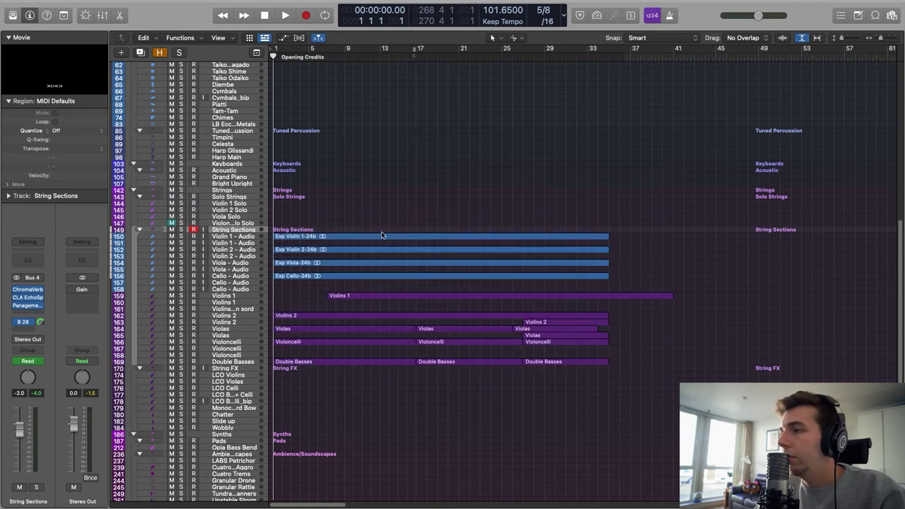
Show volume automation and scroll to the opening-cue stems, where the cello rises from -32.9 dB
key("a")
scroll(439, 295, "down", 5)
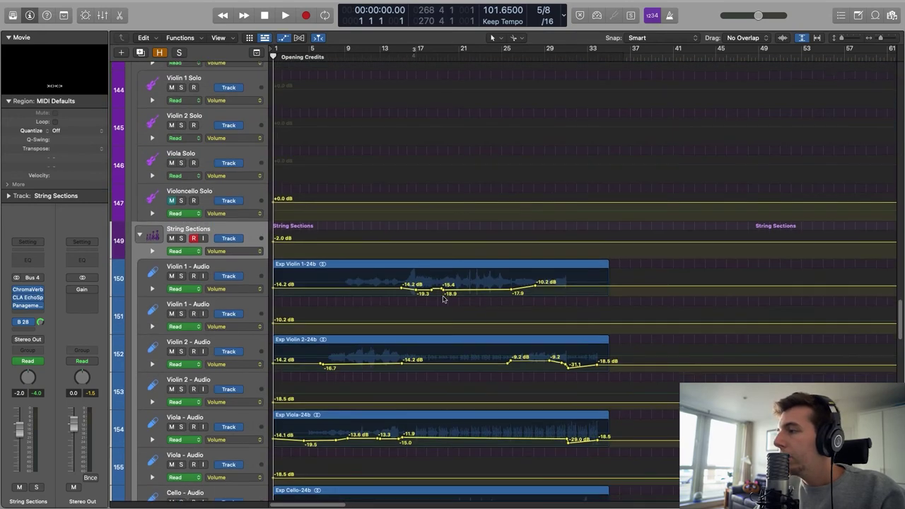
scroll(458, 298, "down", 5)
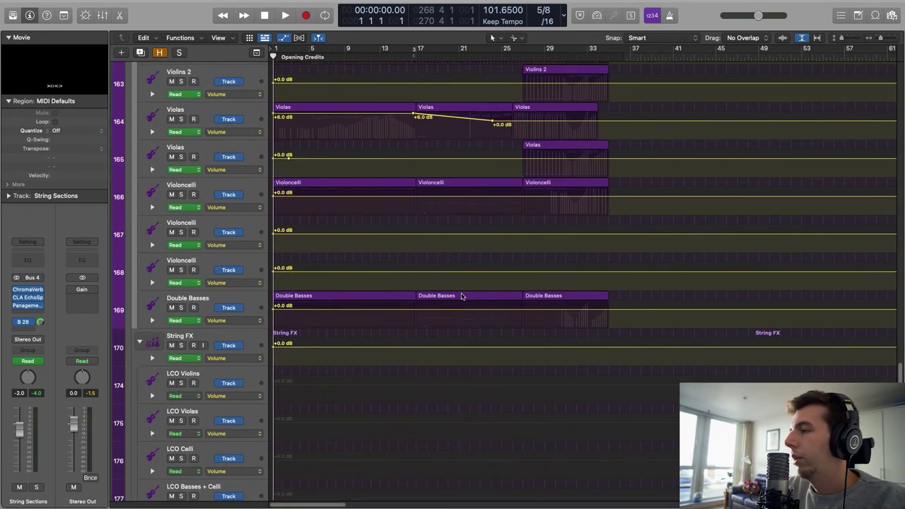
scroll(461, 296, "up", 6)
scroll(464, 297, "up", 1)
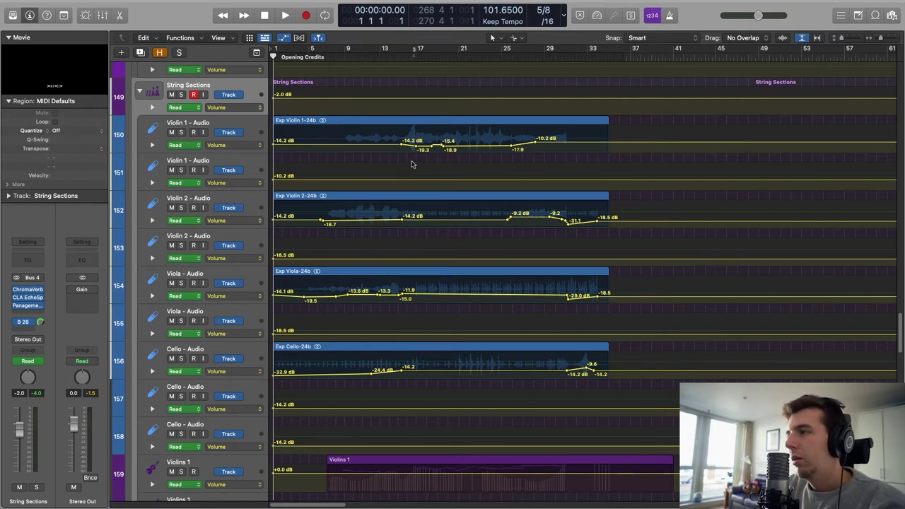
scroll(553, 448, "down", 8)
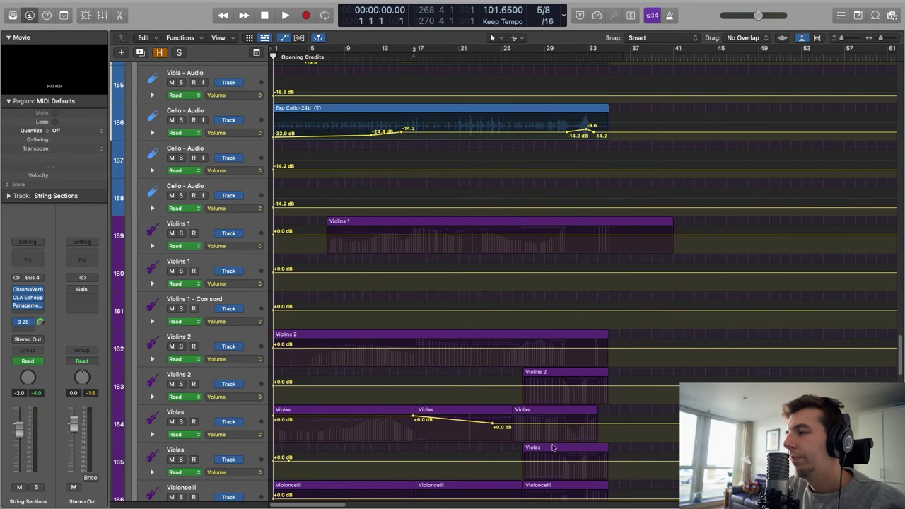
scroll(553, 447, "down", 2)
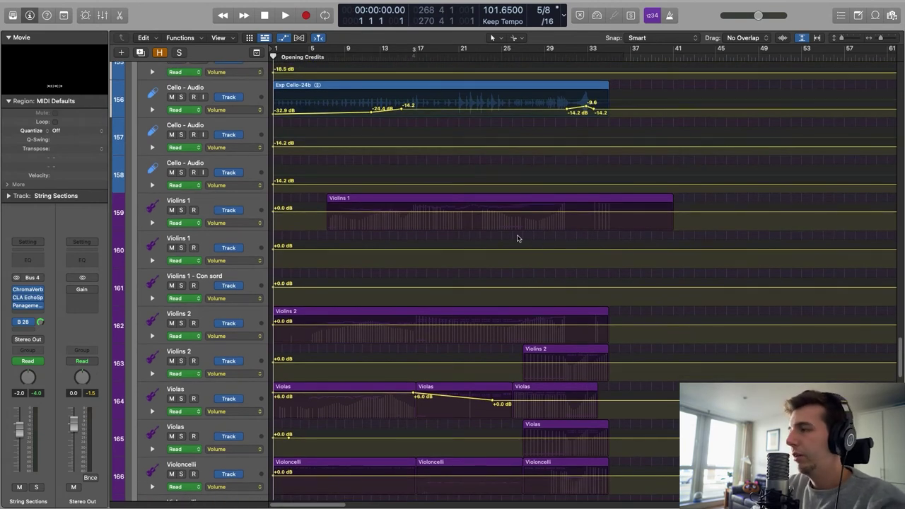
scroll(520, 242, "up", 8)
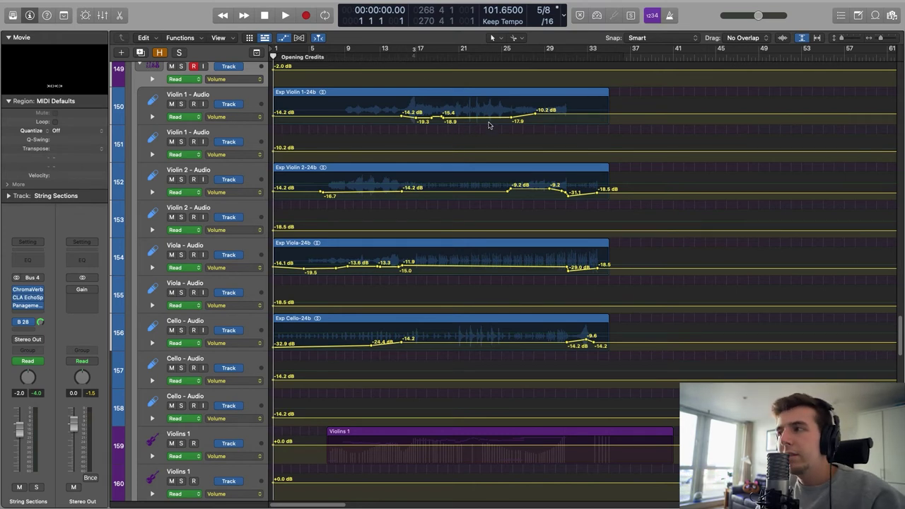
scroll(486, 119, "down", 1)
scroll(486, 119, "up", 1)
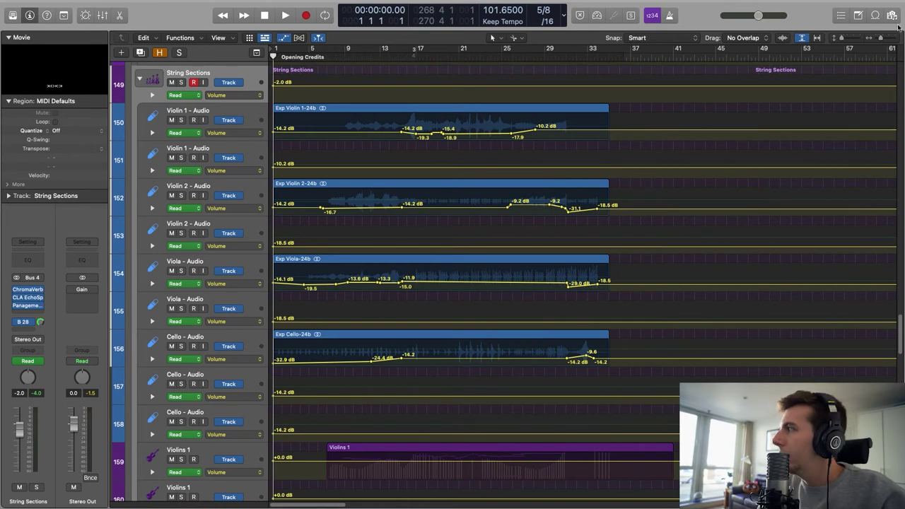
Zoom in, enlarge the tracks, re-show automation and follow the cello stem's -24.4 to -9.6 dB rides through bars 9–33
left_click(878, 40)
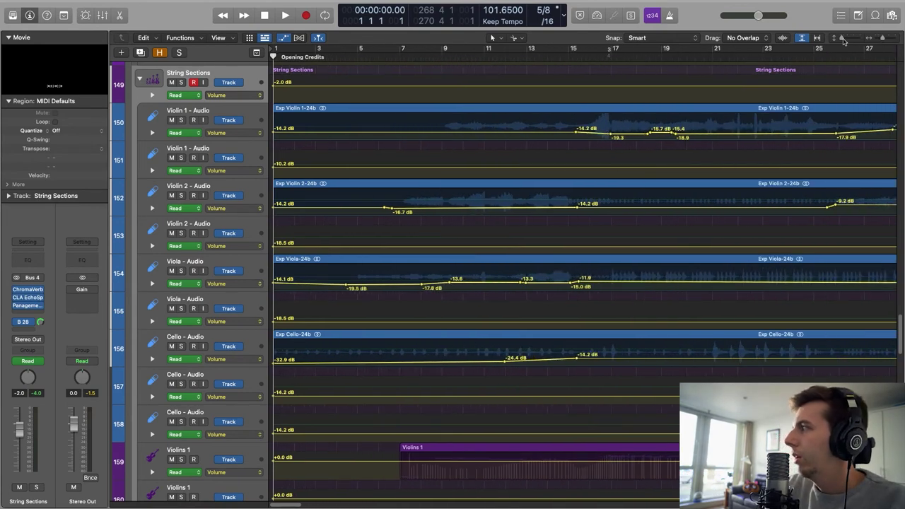
left_click(843, 40)
left_click(844, 41)
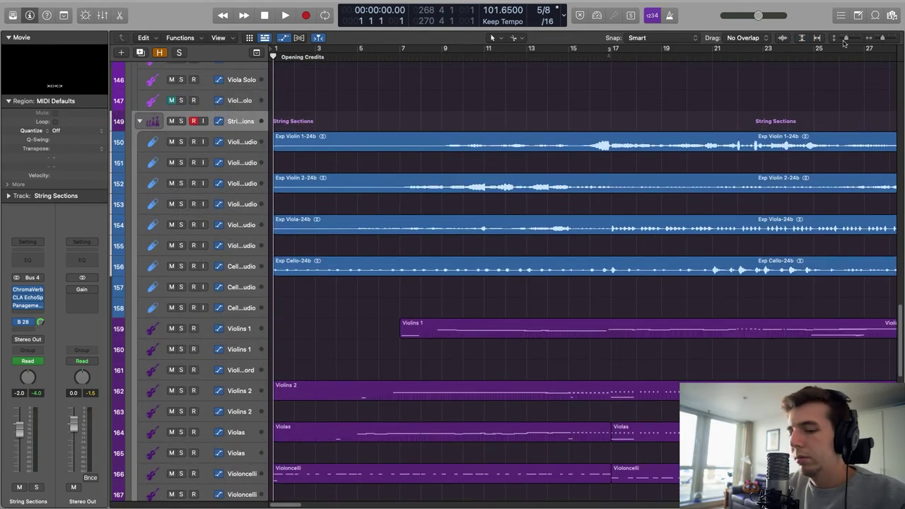
key("a")
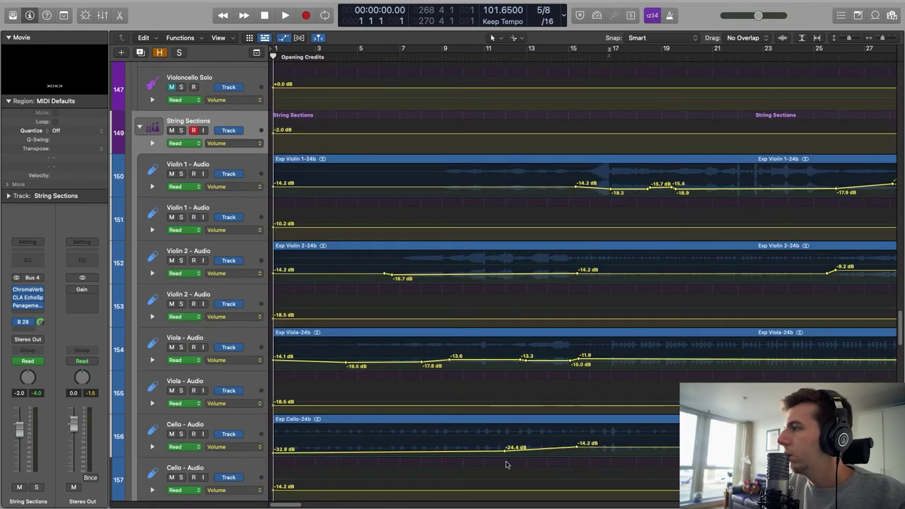
left_click_drag(284, 504, 298, 506)
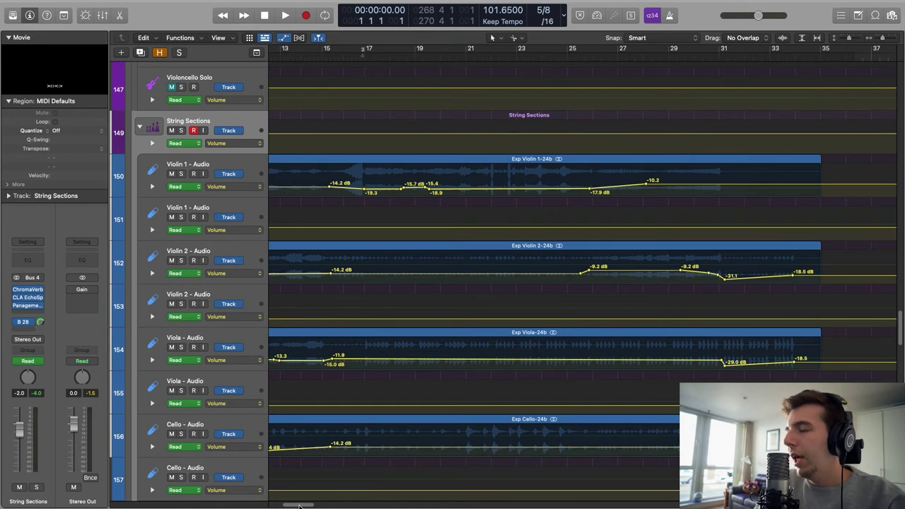
scroll(303, 503, "left", 2)
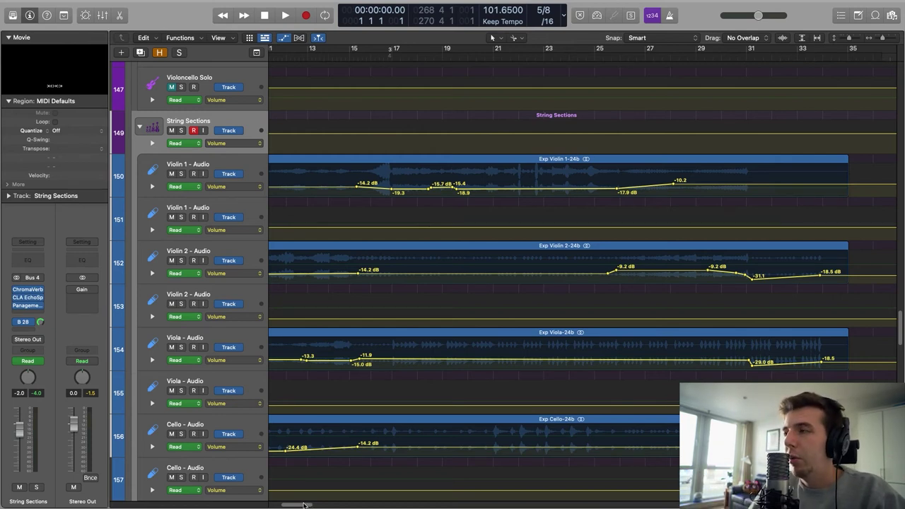
left_click_drag(304, 505, 300, 505)
scroll(427, 351, "down", 10)
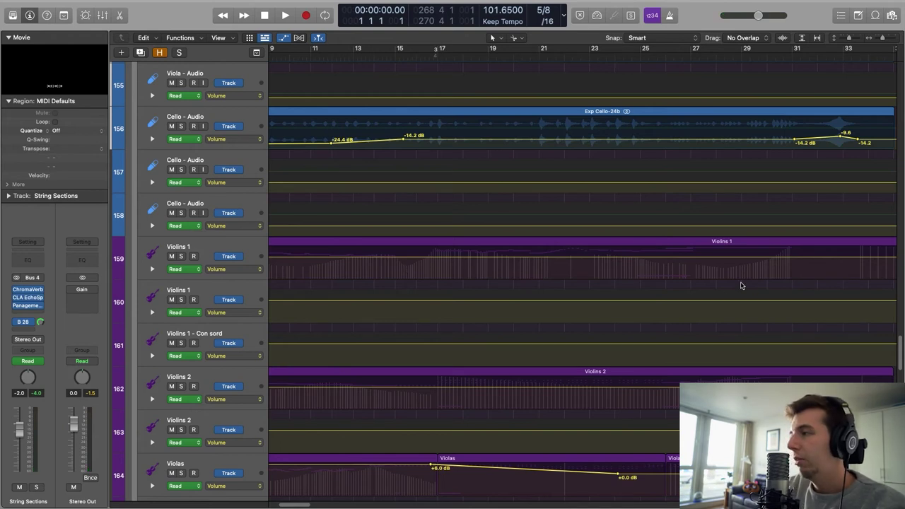
right_click(461, 270)
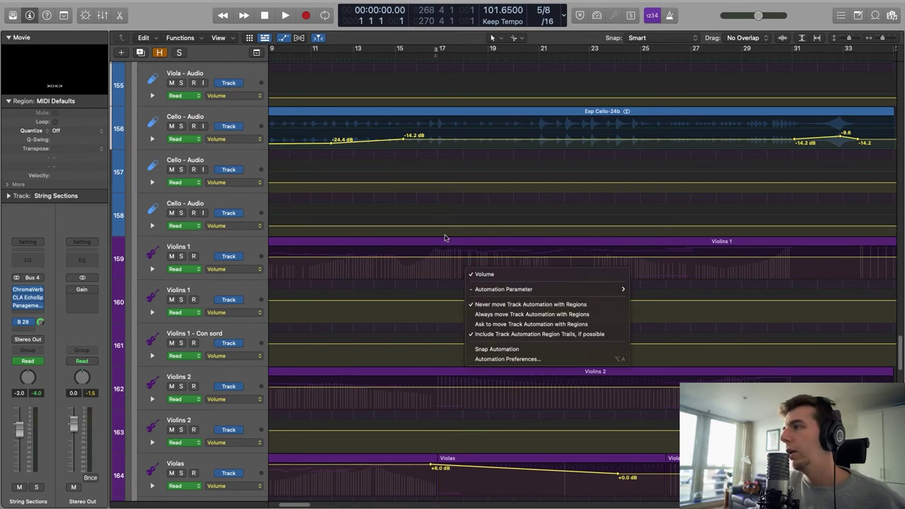
left_click(455, 40)
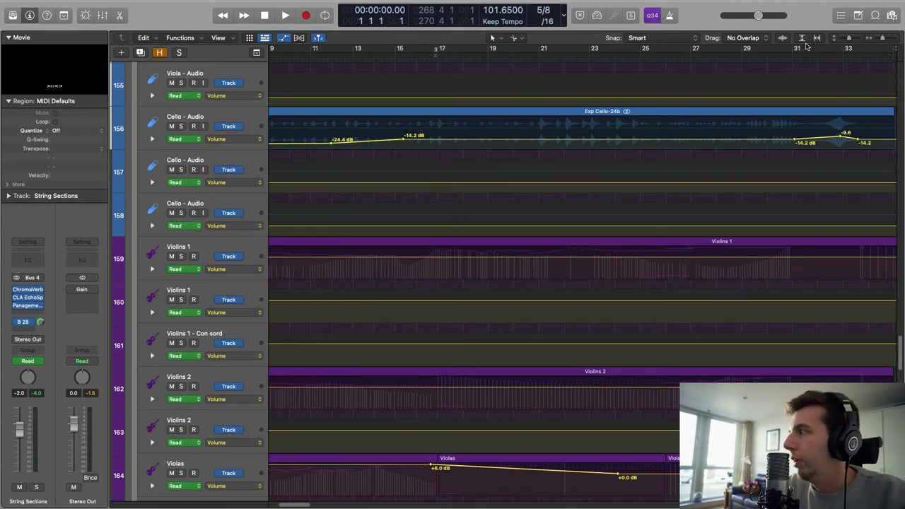
Hide the automation lanes and zoom out to see the whole Opening Credits cue
key("super+Up")
key("super+Down")
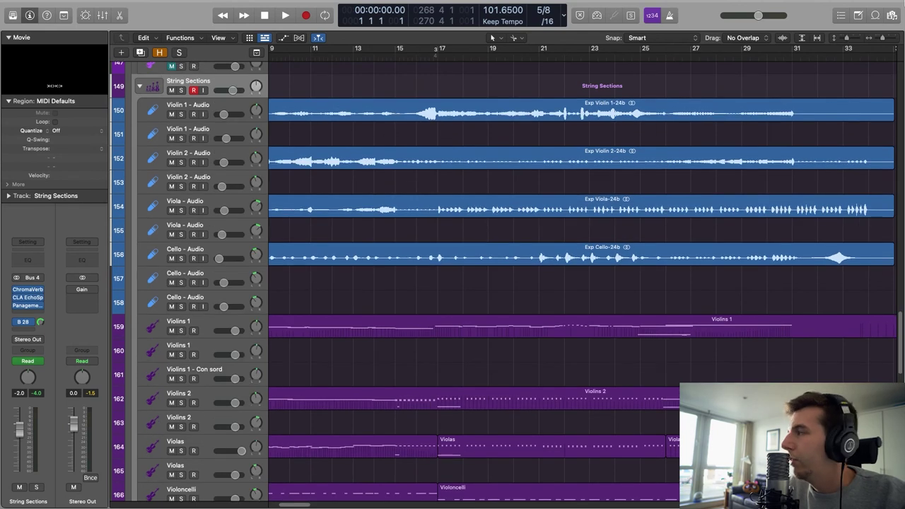
left_click_drag(877, 39, 829, 44)
Solo MIDI string tracks 159–174 and play the Opening Credits from bar 1
scroll(366, 117, "left", 5)
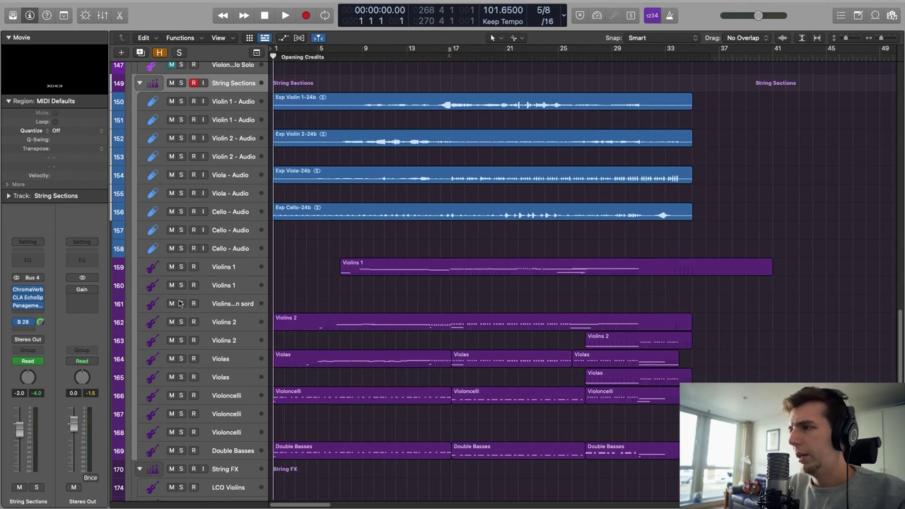
left_click_drag(181, 267, 191, 482)
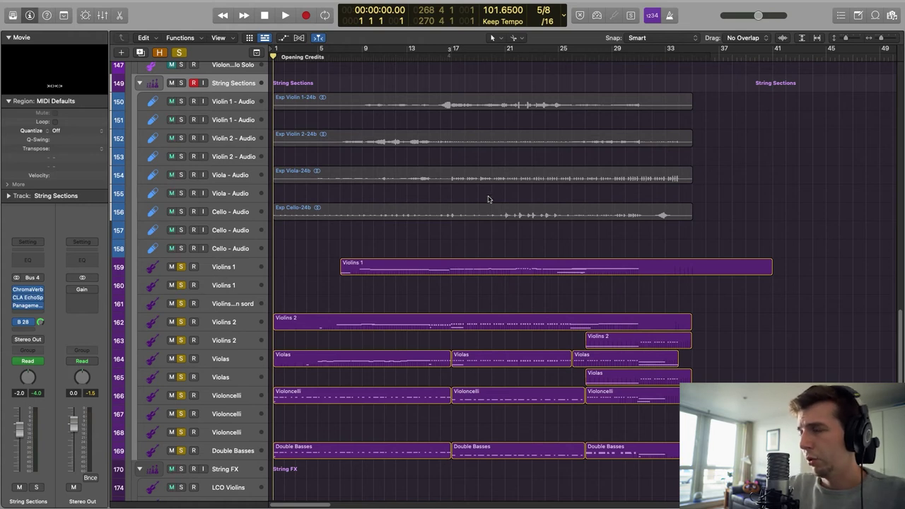
key("space")
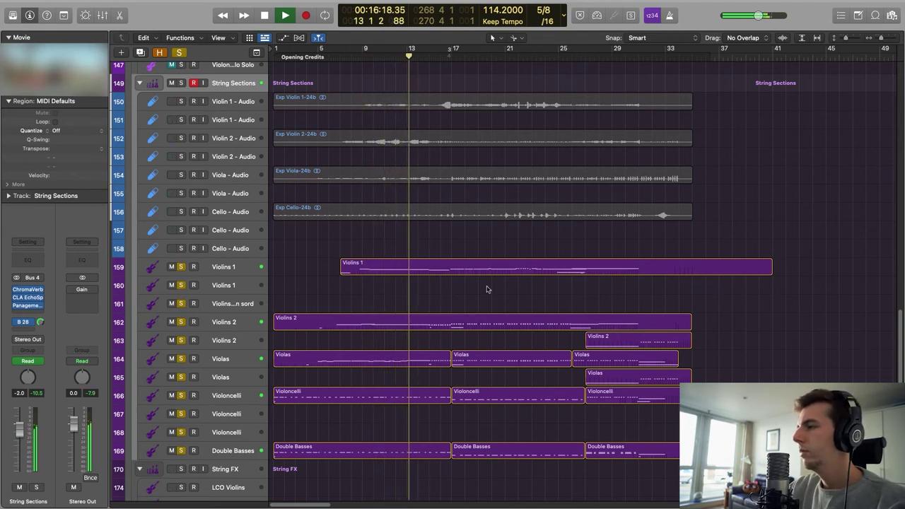
Select all 13 MIDI string regions and browse their notes in the Piano Roll
left_click_drag(696, 470, 345, 260)
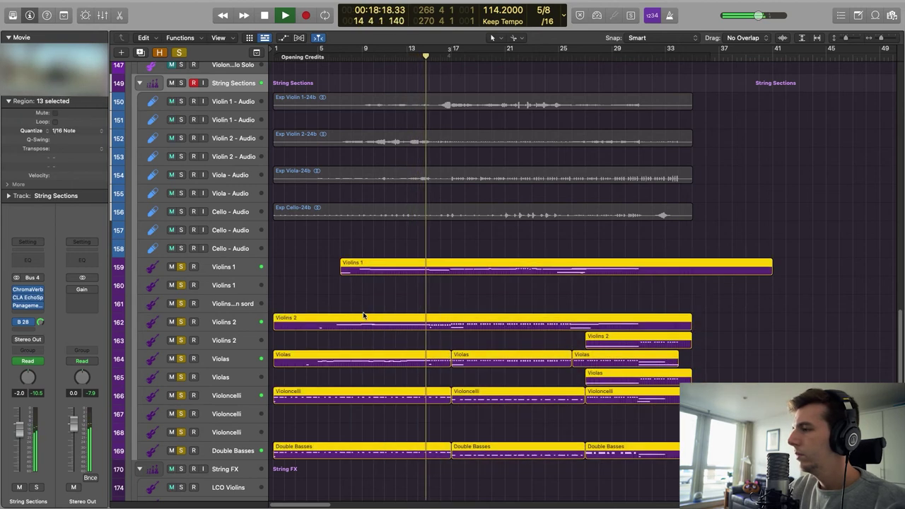
key("p")
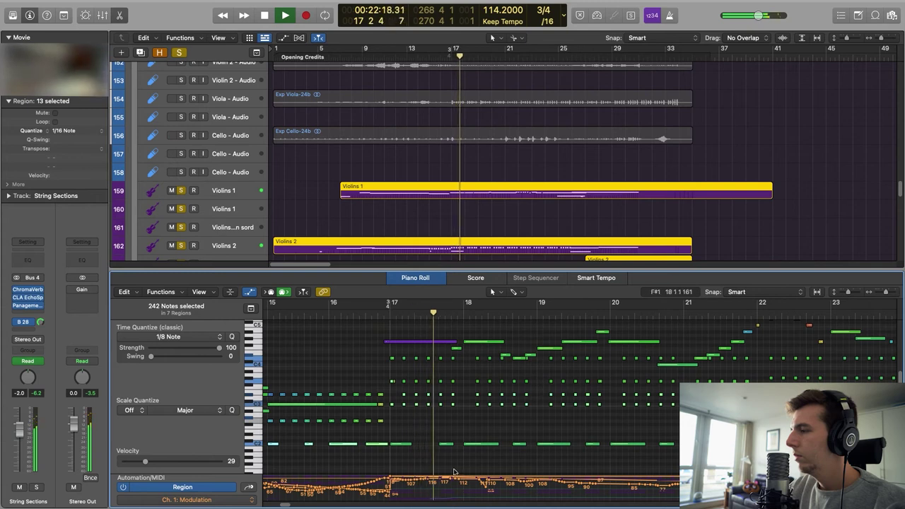
scroll(562, 453, "down", 6)
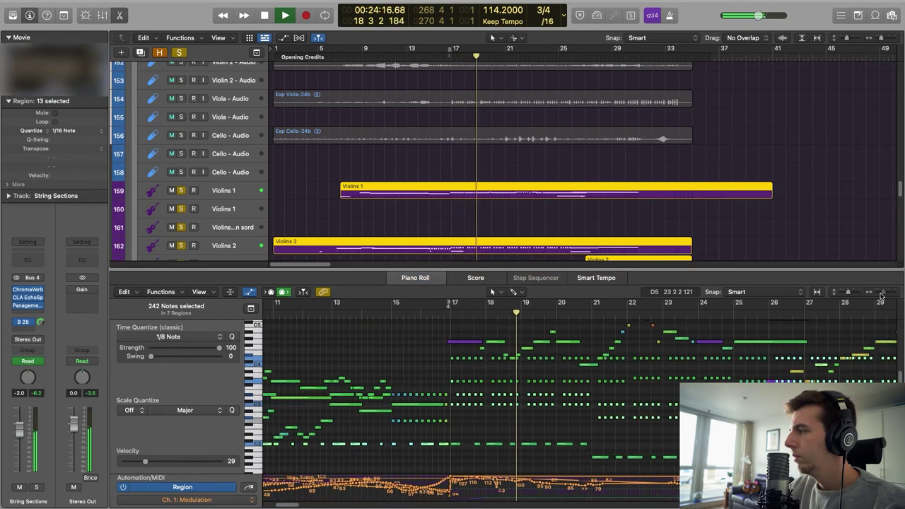
scroll(509, 445, "right", 6)
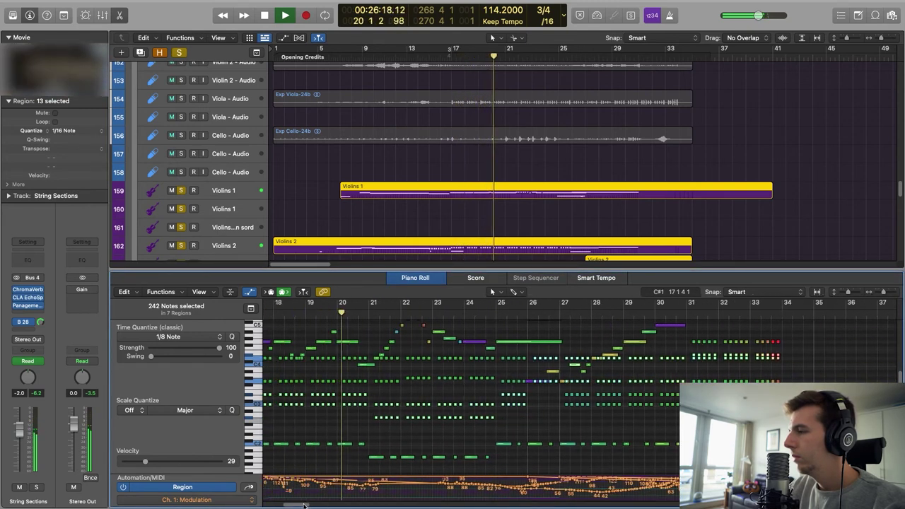
scroll(448, 439, "up", 3)
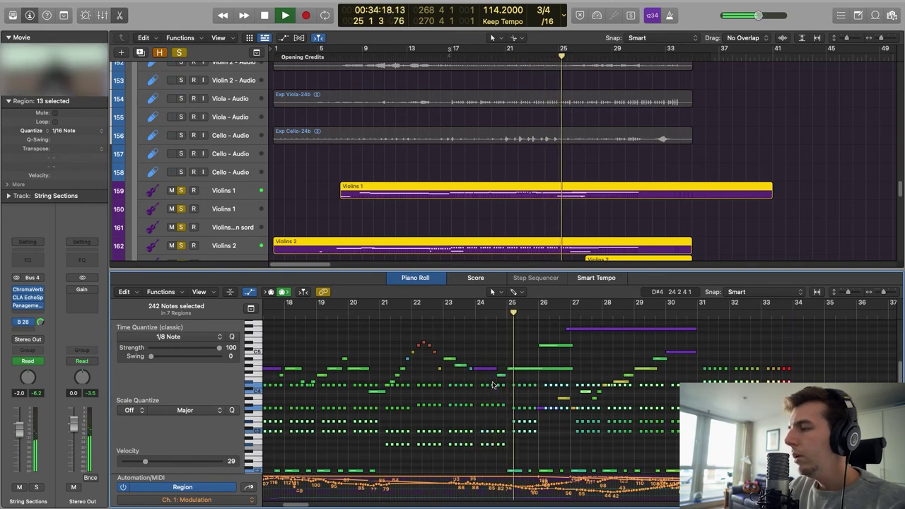
Stop playback, replay from around bar 23, then stop at bar 24
key("space")
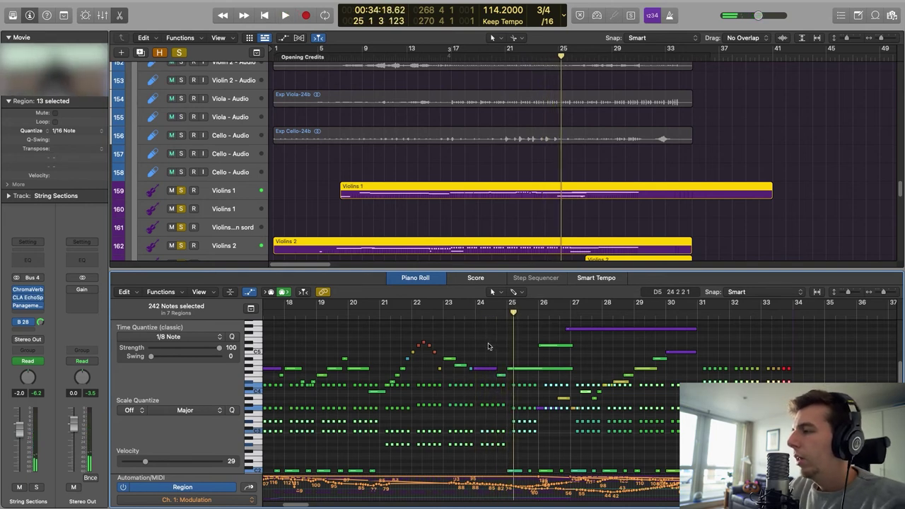
key("space")
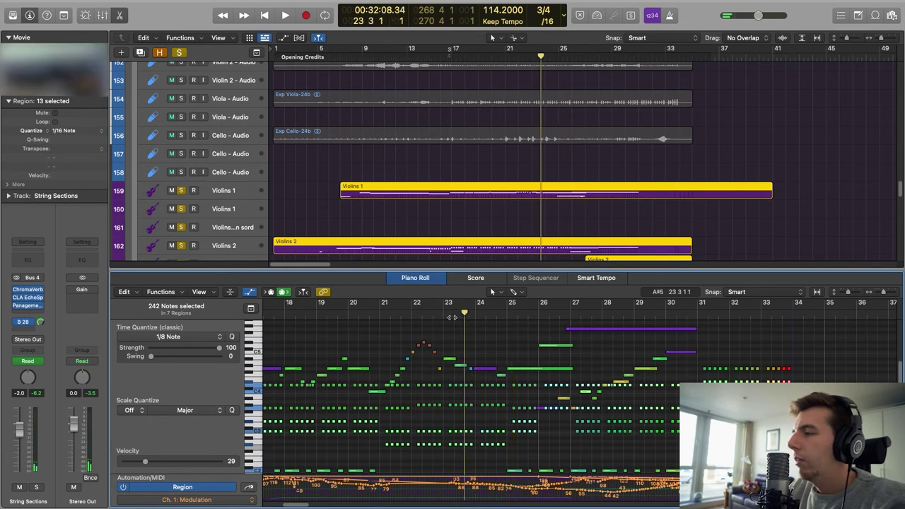
key("space")
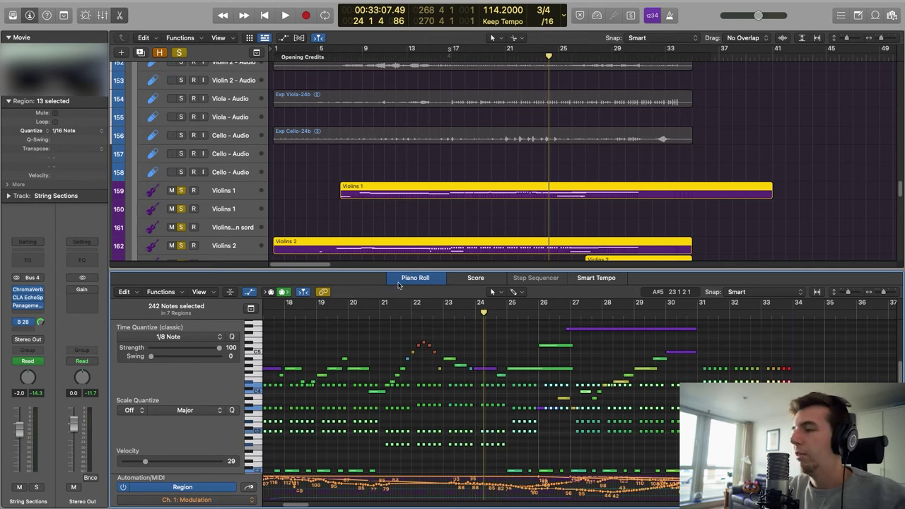
Close the note editor, unsolo the MIDI strings and play from the project start
key("p")
left_click(182, 193)
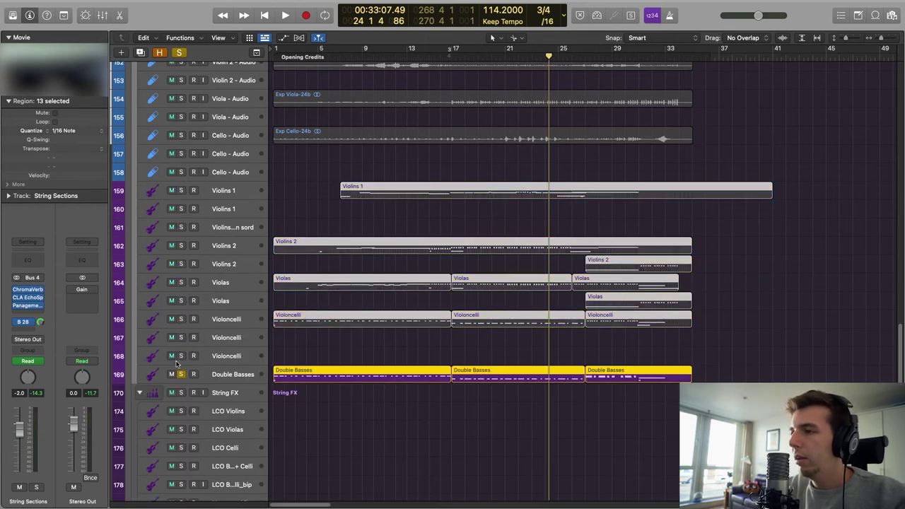
scroll(283, 59, "up", 4)
left_click(284, 59)
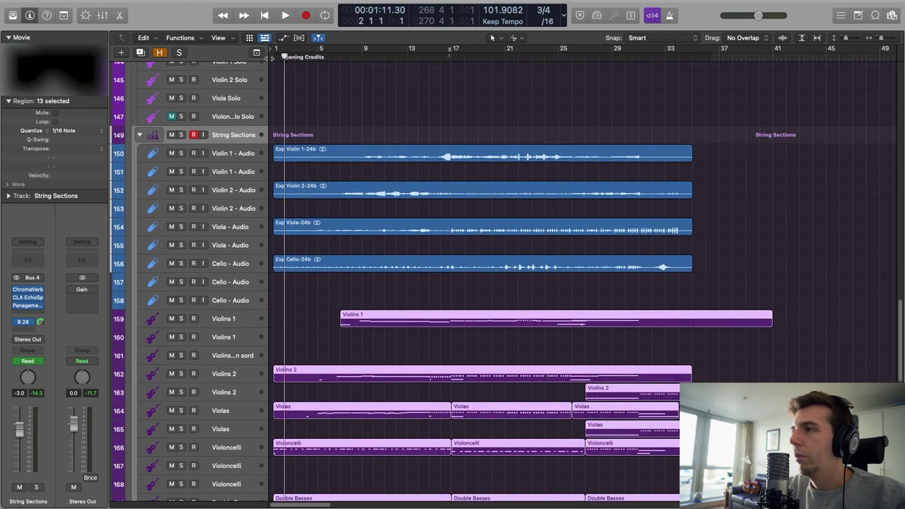
scroll(232, 145, "down", 2)
scroll(232, 144, "down", 2)
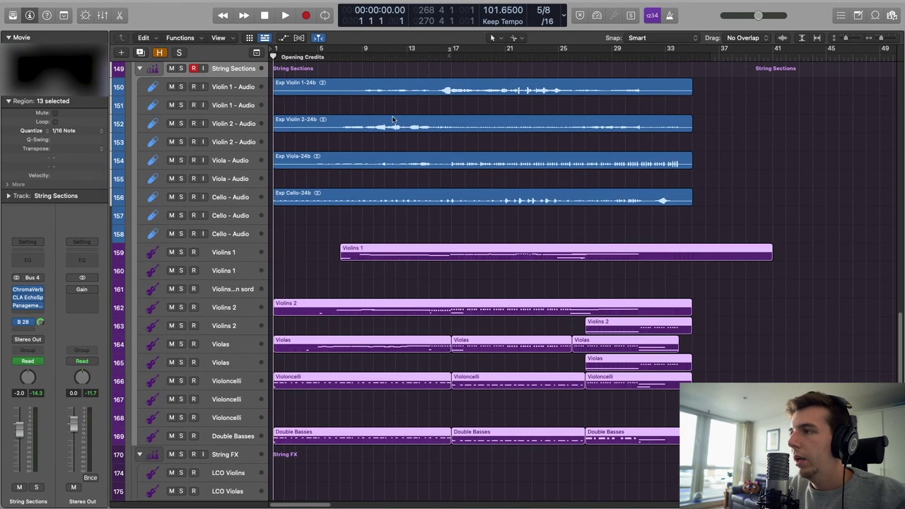
key("space")
key("space")
Solo Cello - Audio and audition it alone from the project start
left_click(181, 197)
key("Return")
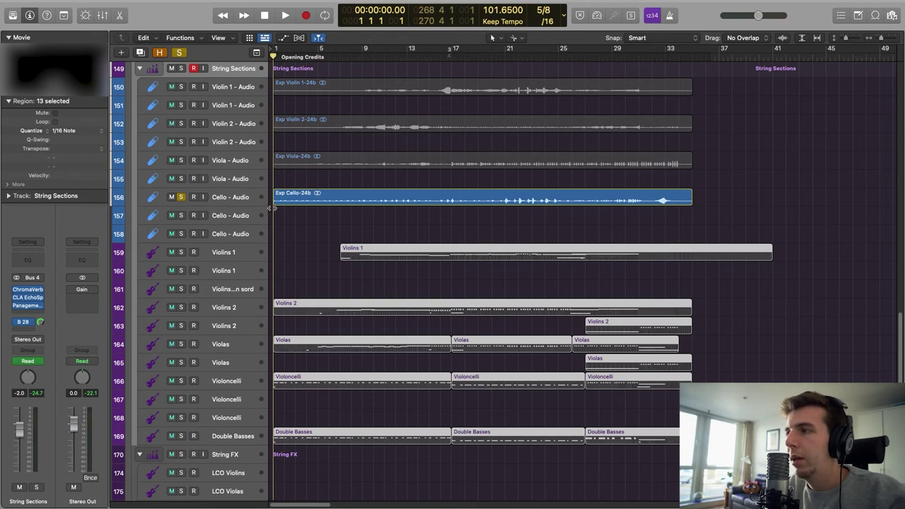
key("space")
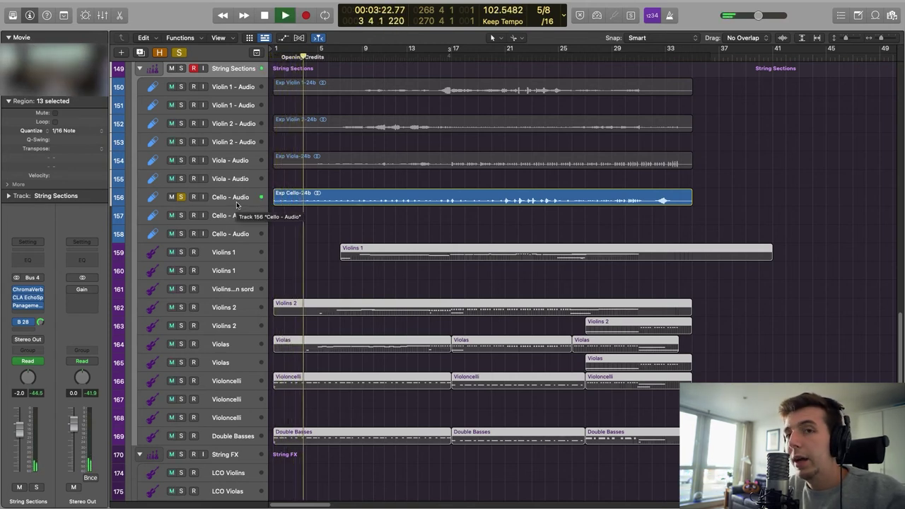
key("space")
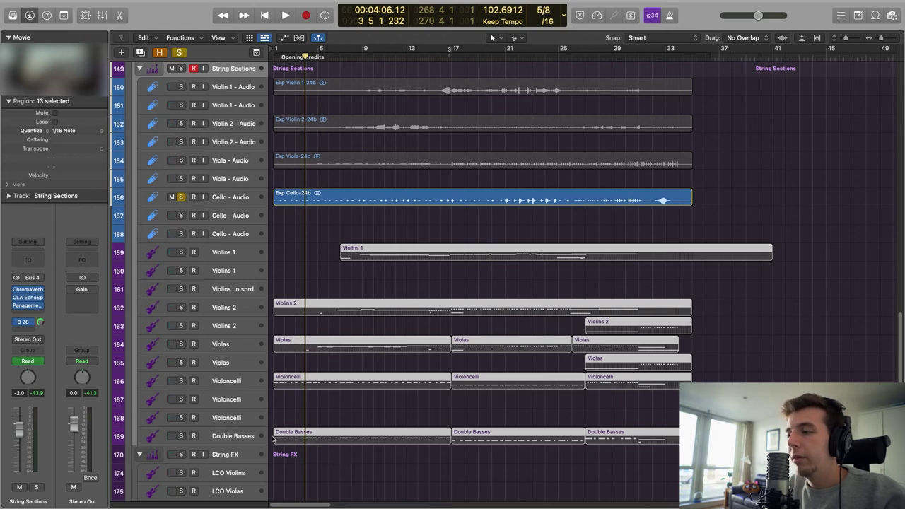
Unsolo Cello - Audio and audition the Violoncelli MIDI track from the start
left_click(182, 198)
key("space")
key("Return")
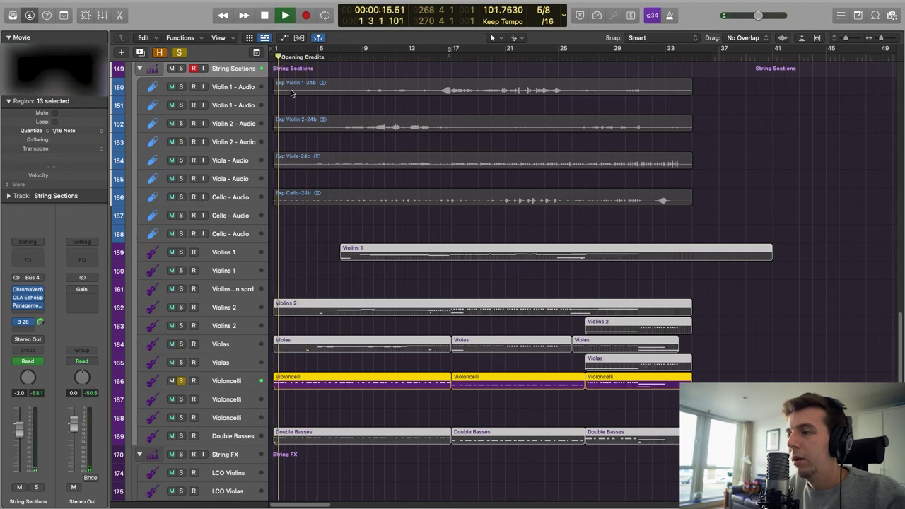
key("space")
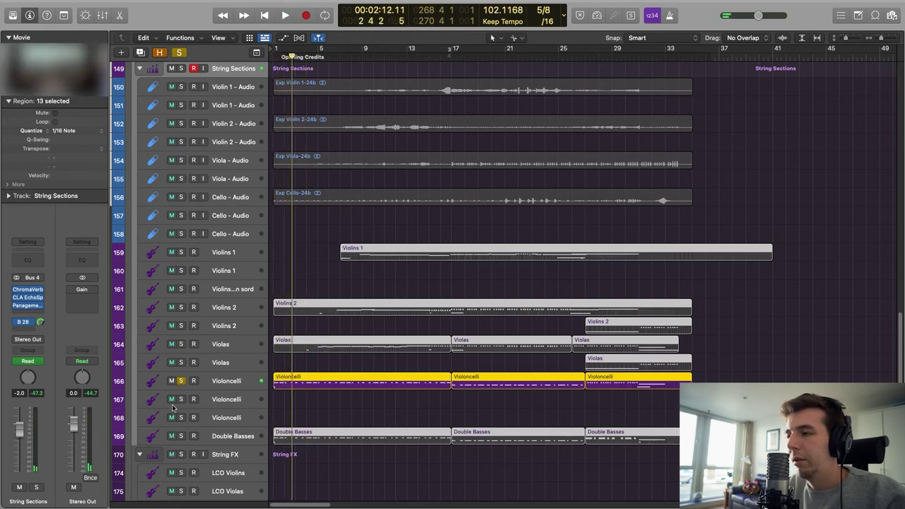
Clear the Violoncelli solo, select Double Basses, replay, and select the four Exp audio regions
left_click(181, 382)
left_click(182, 442)
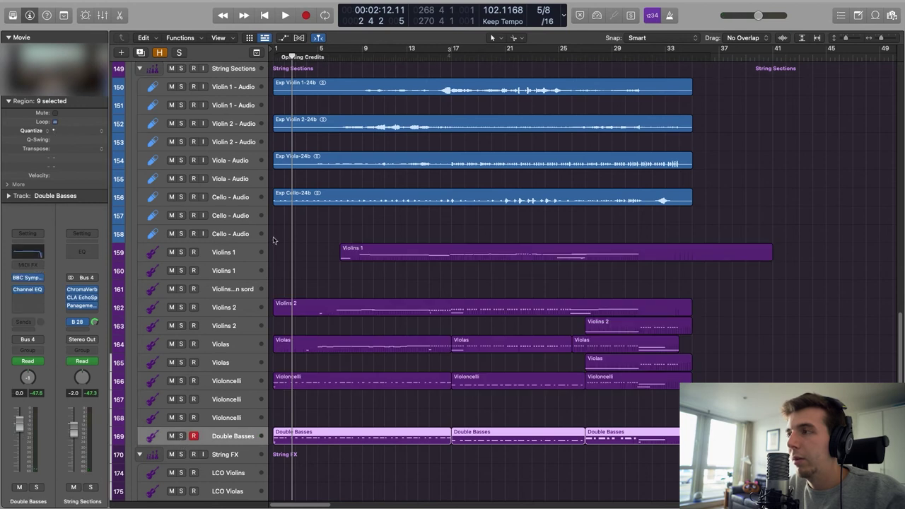
key("Return")
key("space")
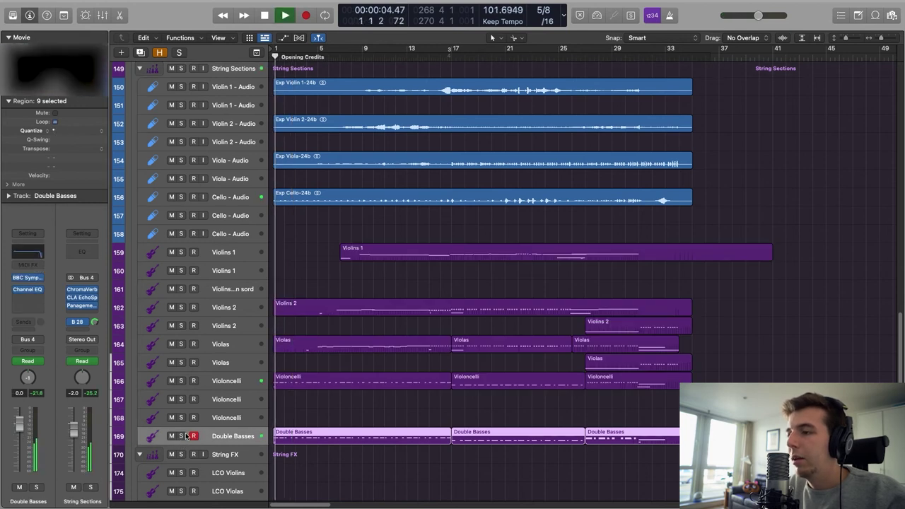
left_click(304, 204)
left_click_drag(301, 183, 297, 85)
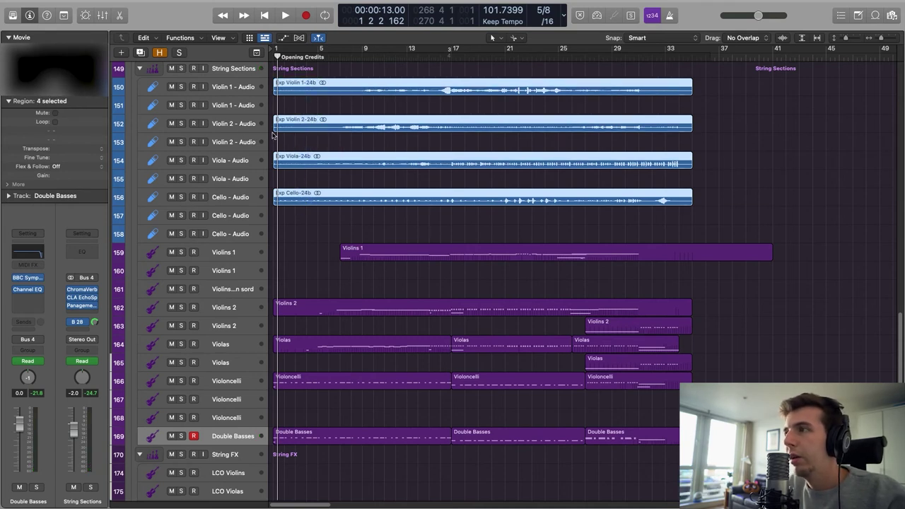
Solo the four Exp string audio regions with Ctrl+S and play them from bar 1 to 24
key("ctrl+s")
mouse_move(320, 57)
left_mouse_down()
mouse_move(339, 56)
mouse_move(319, 57)
left_mouse_up()
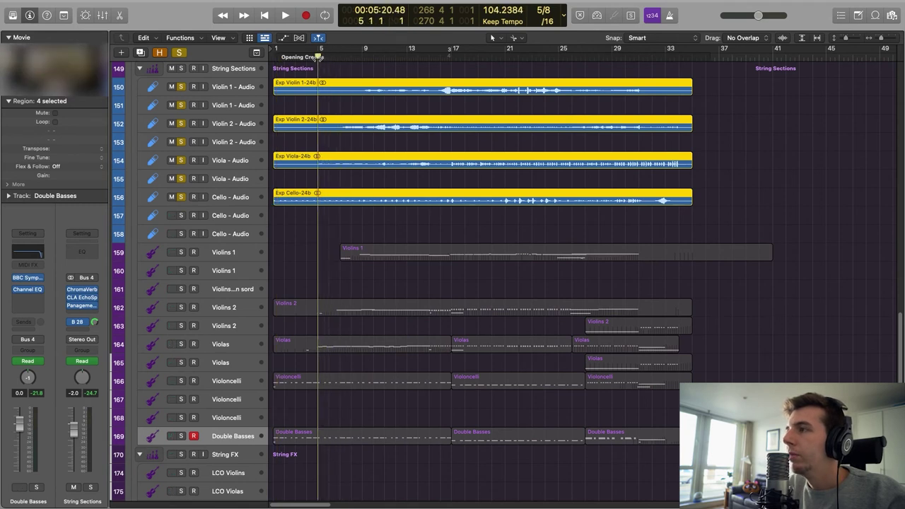
key("Return")
left_click_drag(690, 216, 369, 86)
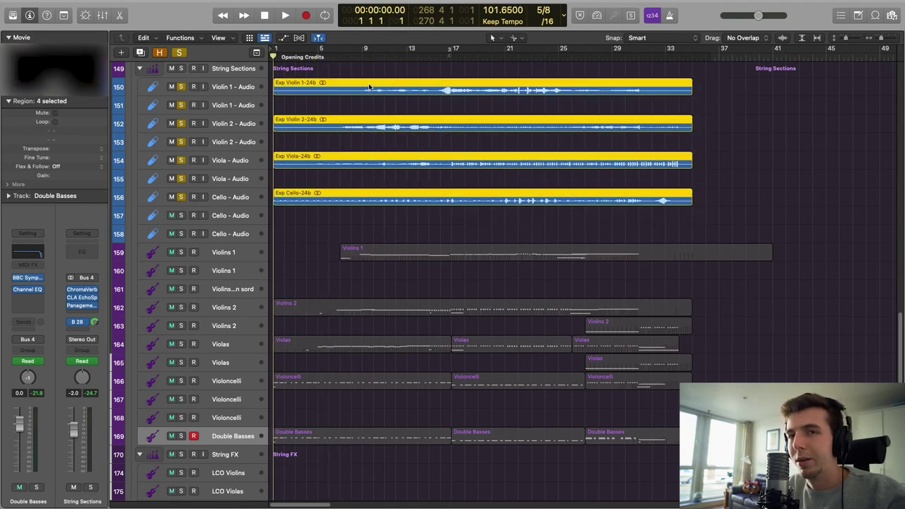
key("space")
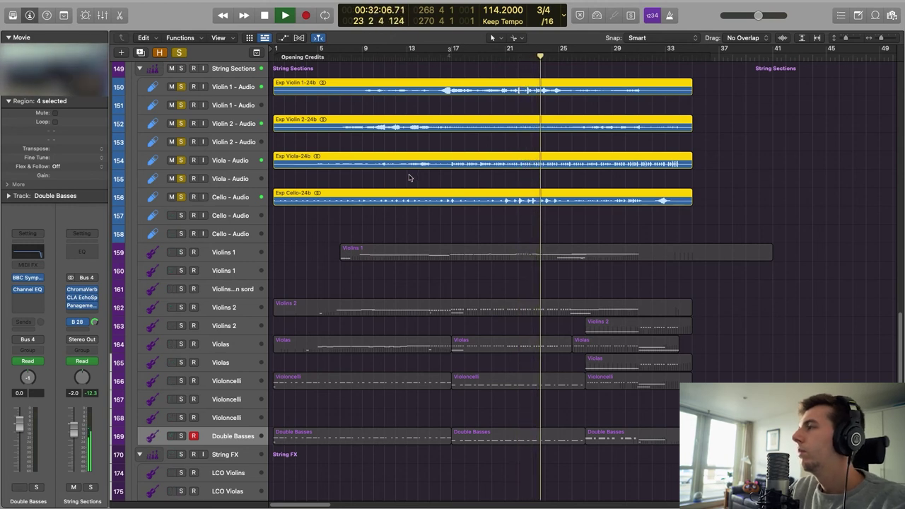
key("space")
Close Smart Controls, clear the audio stems' solo and return the playhead to bar 1
key("b")
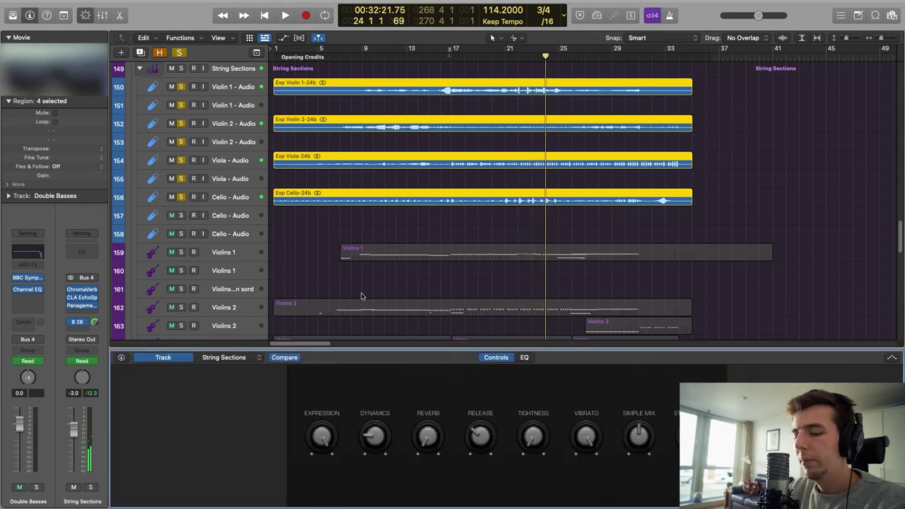
key("b")
key("Return")
left_click_drag(181, 86, 182, 204)
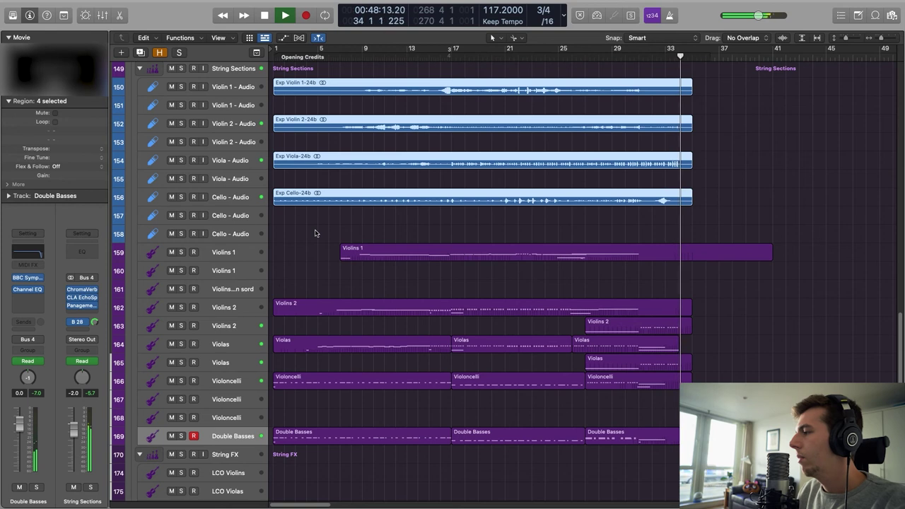
key("space")
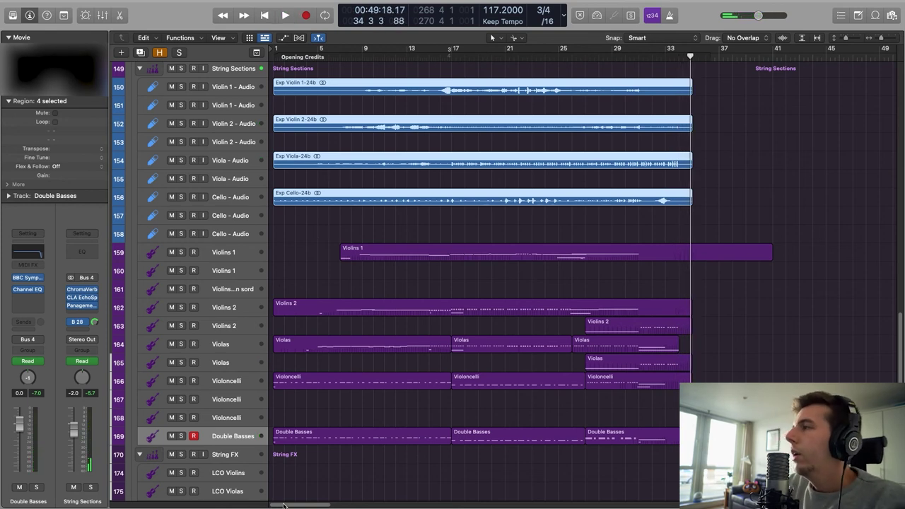
key("super+shift+a")
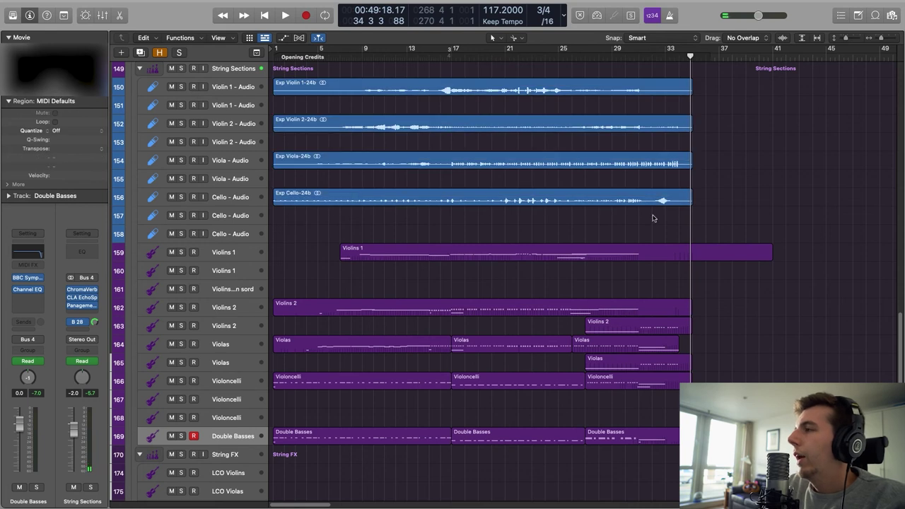
left_click_drag(636, 227, 432, 85)
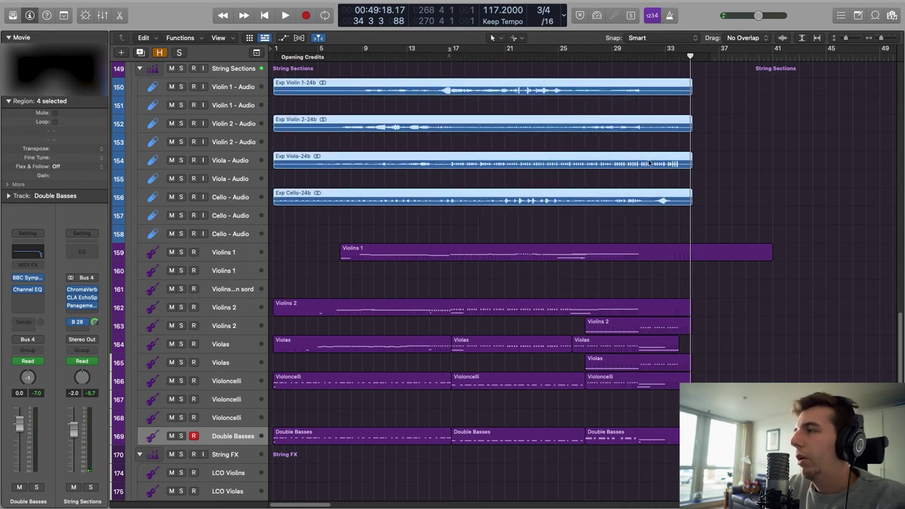
left_click_drag(715, 204, 439, 84)
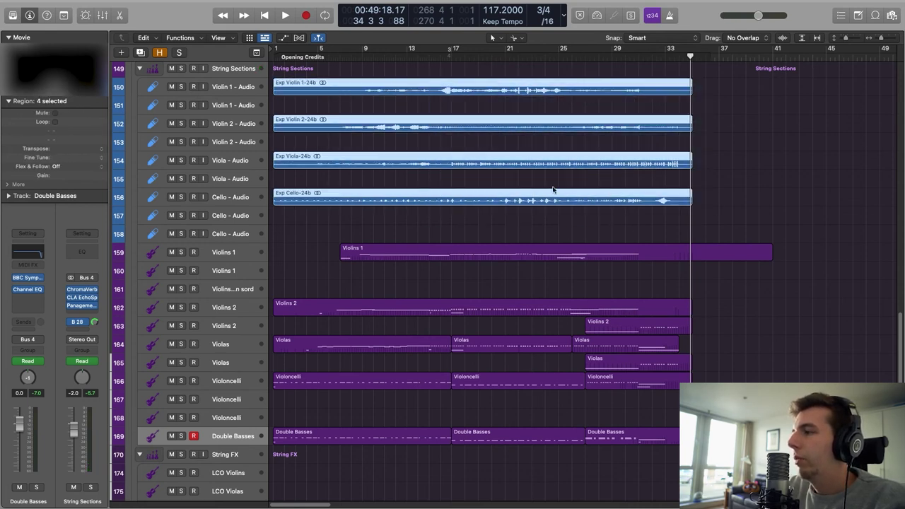
left_click_drag(729, 456, 304, 79)
left_click_drag(636, 402, 315, 244)
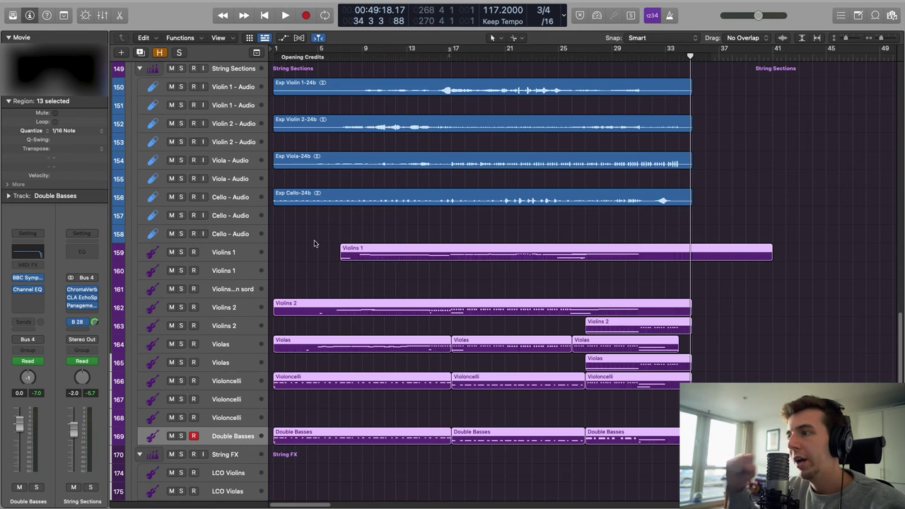
left_click_drag(415, 231, 320, 79)
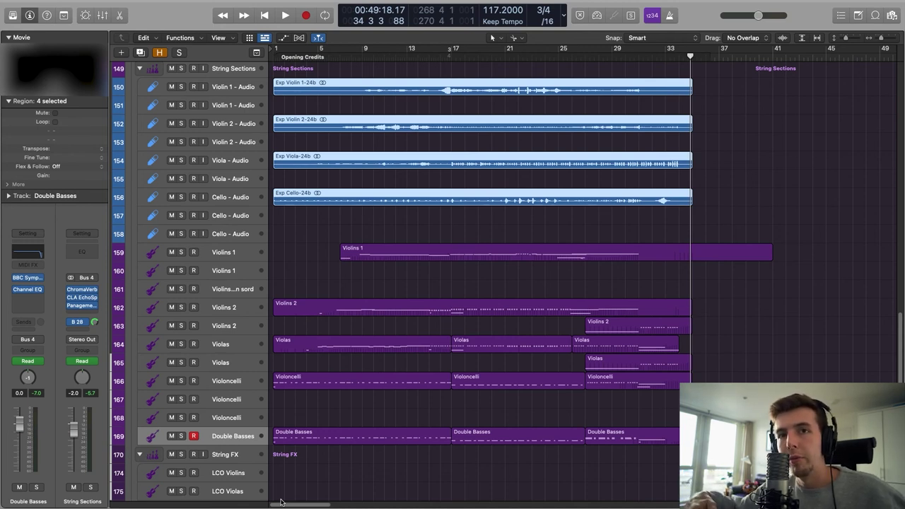
Zoom the arrangement out to span bars 329–393, from the Fight Scene into the End Credits
left_click_drag(306, 506, 778, 503)
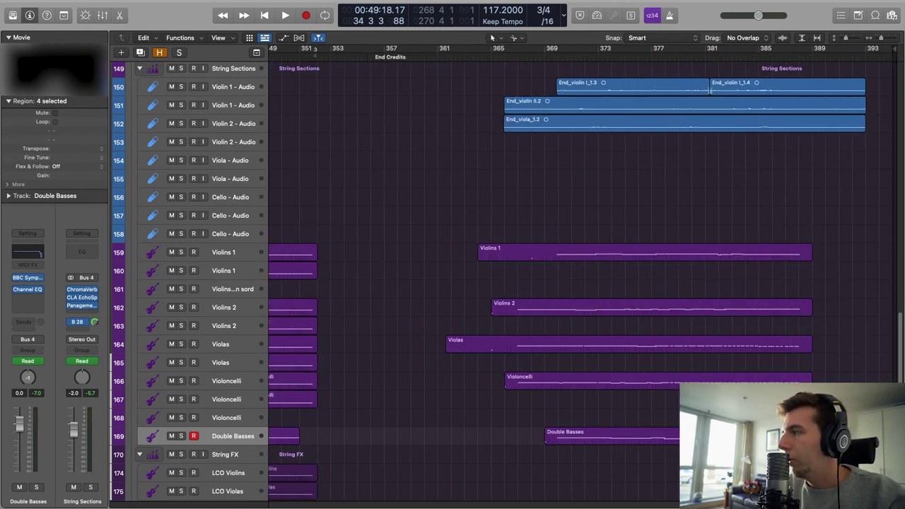
scroll(676, 382, "up", 10)
scroll(675, 382, "down", 5)
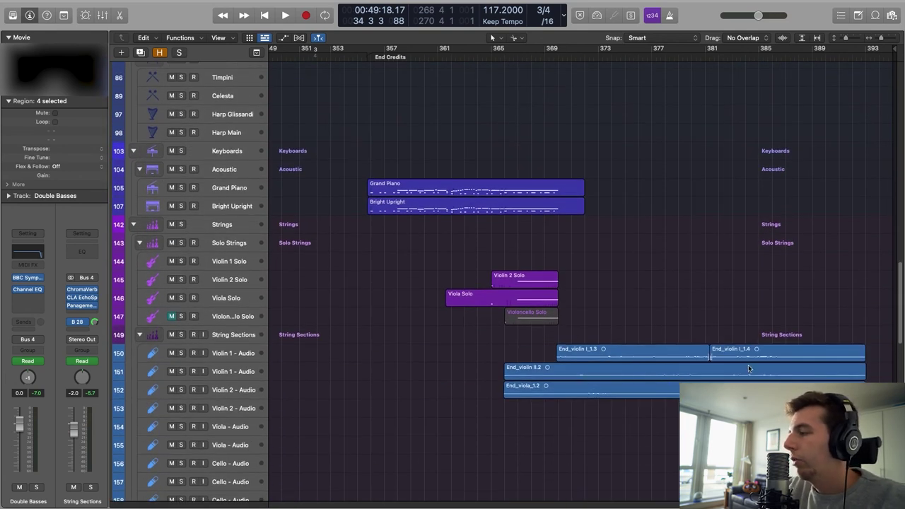
left_click_drag(881, 39, 878, 39)
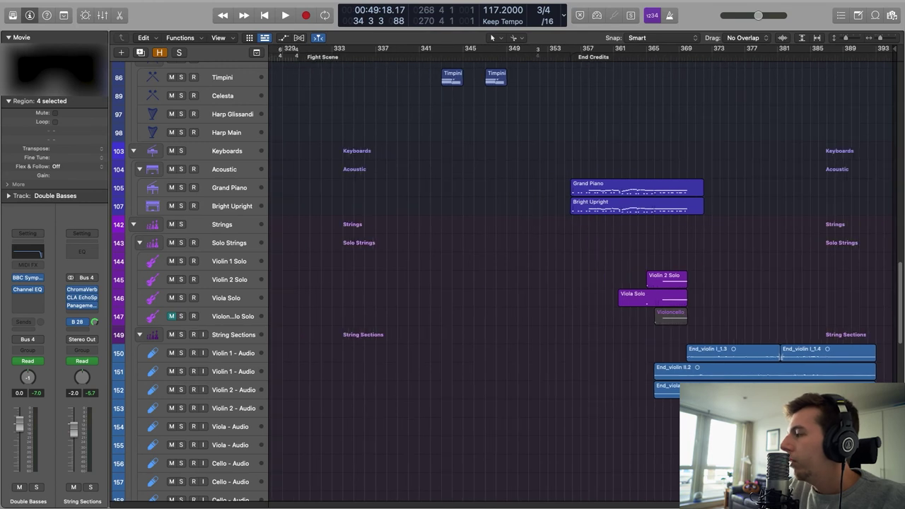
scroll(579, 282, "down", 6)
scroll(711, 130, "down", 5)
scroll(711, 129, "up", 4)
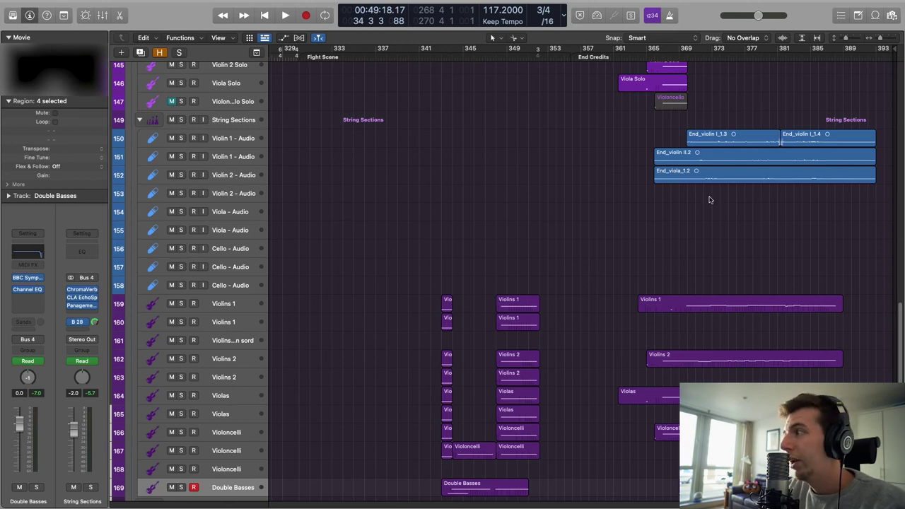
scroll(724, 329, "up", 20)
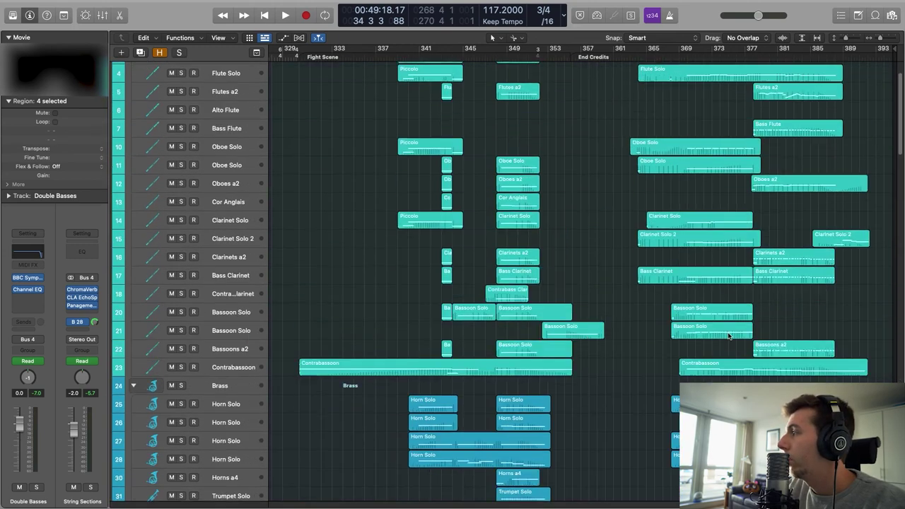
scroll(726, 332, "down", 10)
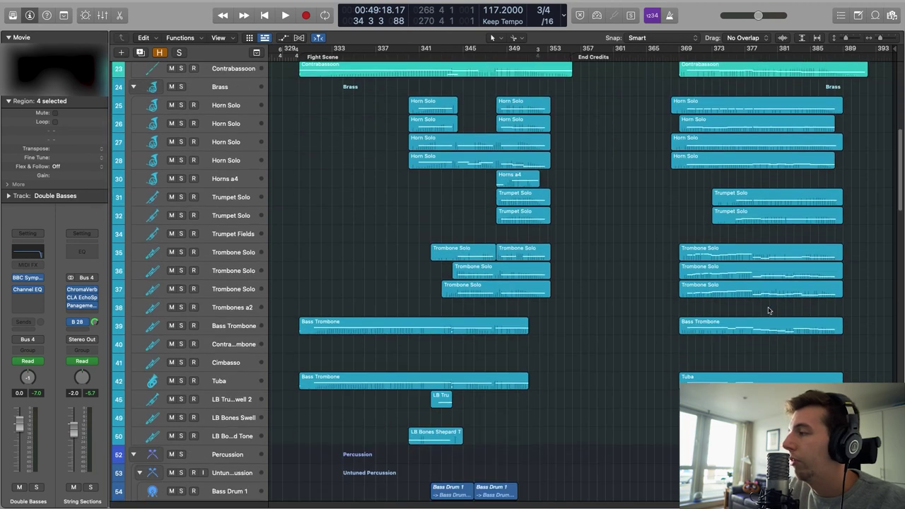
scroll(769, 310, "down", 20)
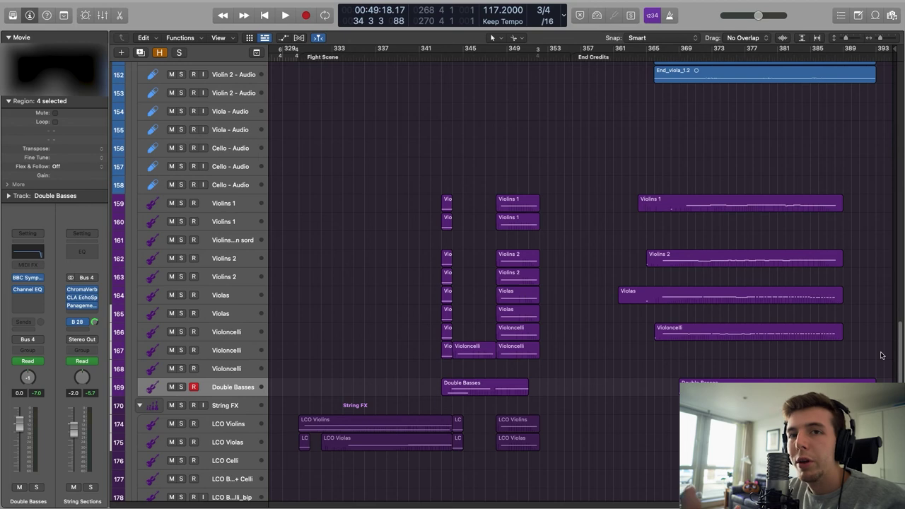
scroll(778, 247, "up", 5)
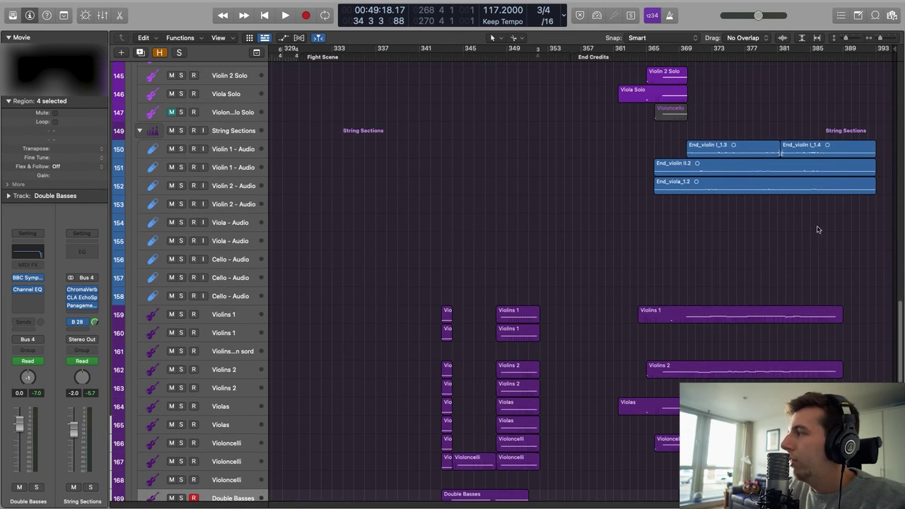
Show the string stems' volume automation curves, inspect them, then hide them again
key("a")
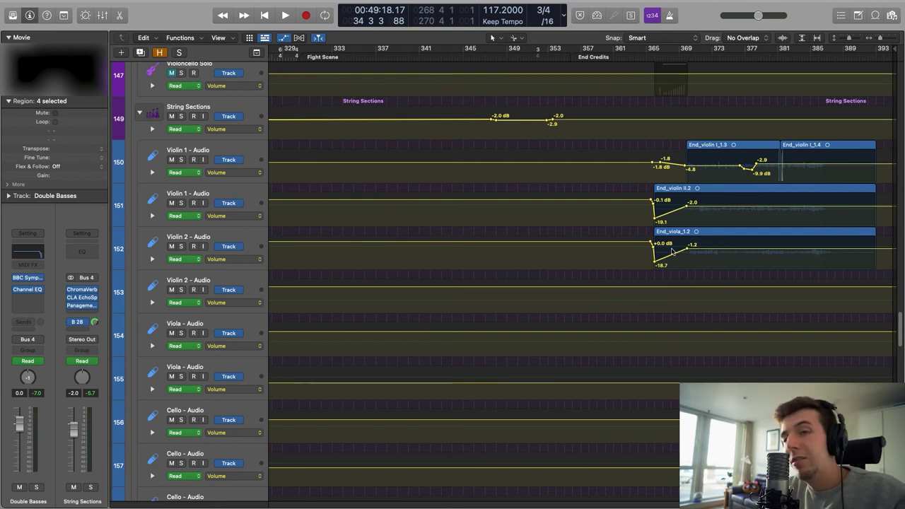
key("a")
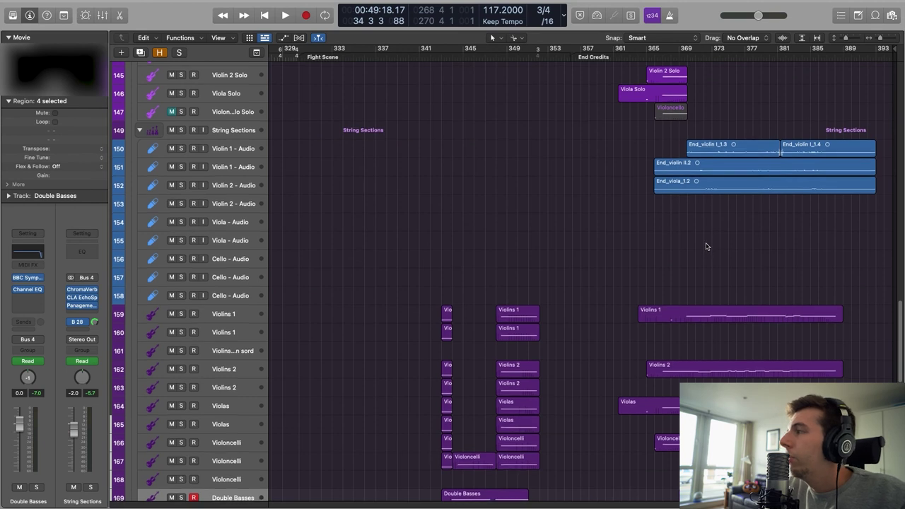
scroll(706, 248, "up", 5)
scroll(754, 293, "down", 5)
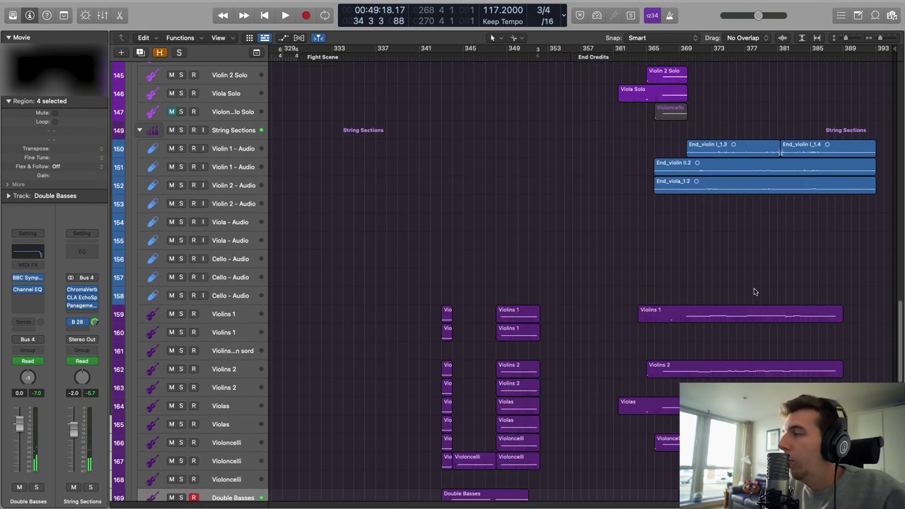
scroll(697, 297, "down", 2)
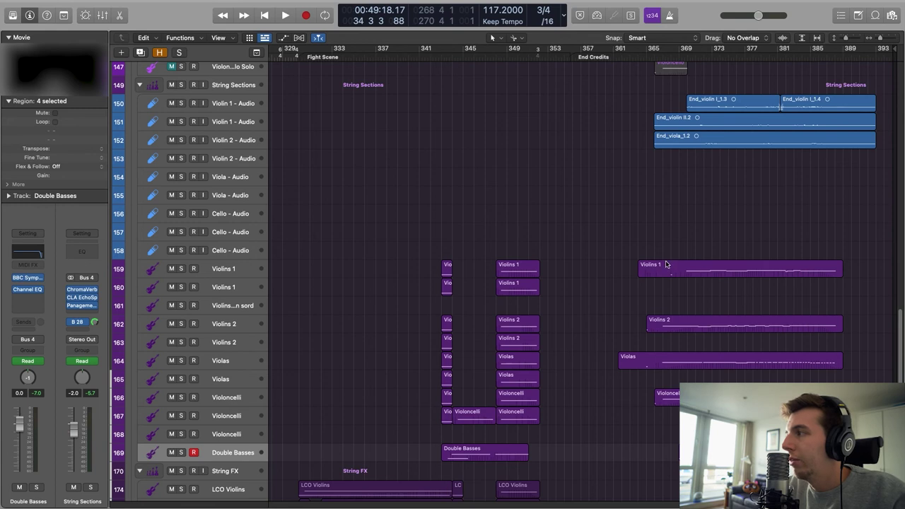
scroll(786, 344, "up", 20)
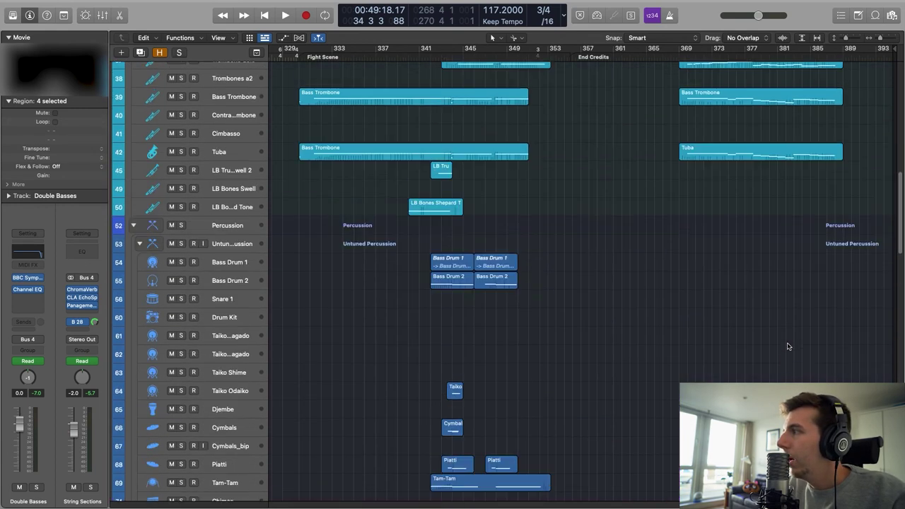
scroll(786, 342, "up", 14)
scroll(787, 342, "down", 20)
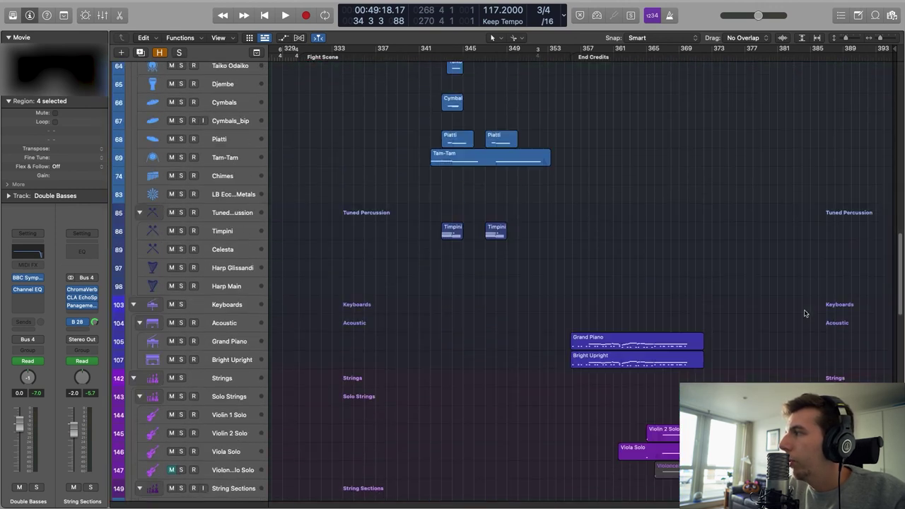
scroll(805, 313, "down", 10)
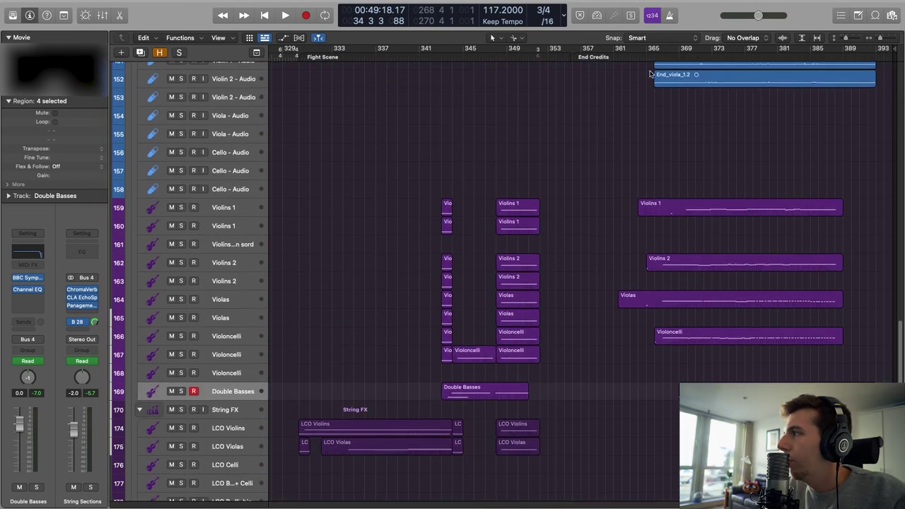
Briefly test playback from near bar 365
left_click(648, 50)
key("space")
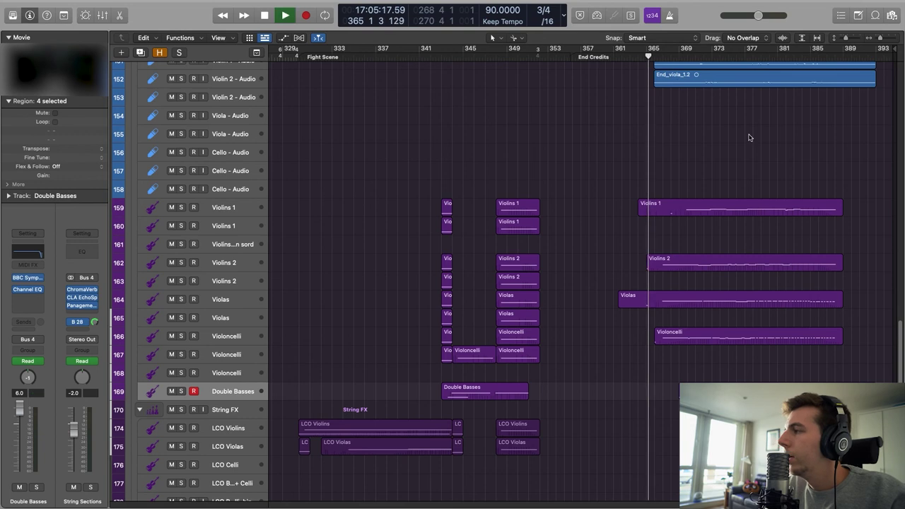
key("space")
scroll(679, 141, "up", 6)
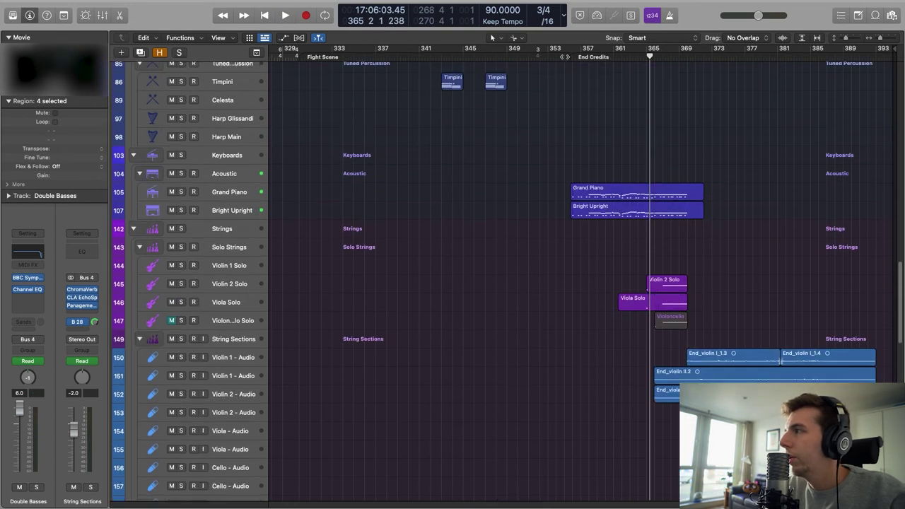
Play the End Credits from about bar 354 past bar 391, comparing audio stems with MIDI strings
left_click(563, 51)
key("space")
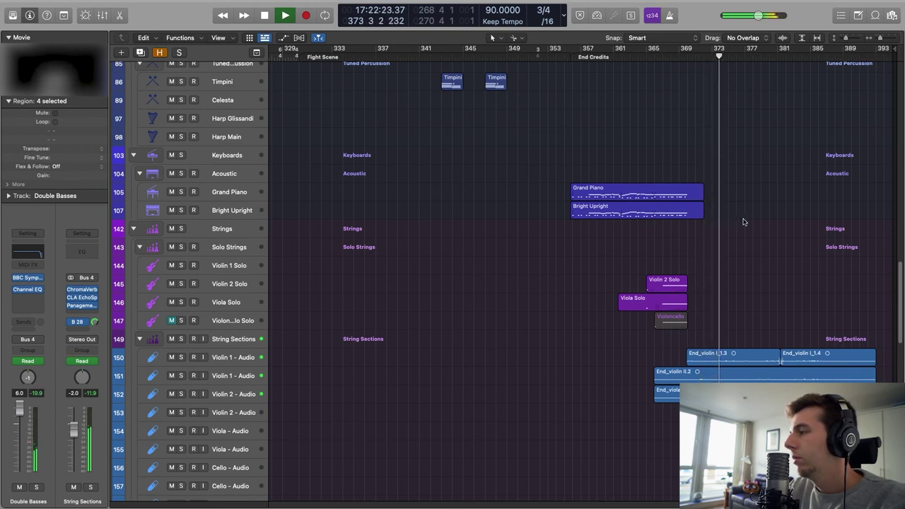
scroll(745, 221, "down", 5)
scroll(745, 222, "down", 8)
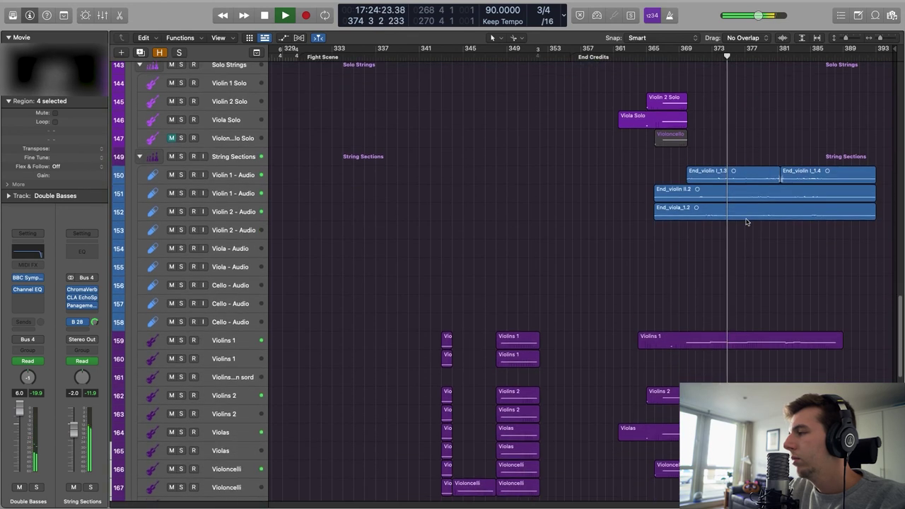
scroll(770, 247, "up", 20)
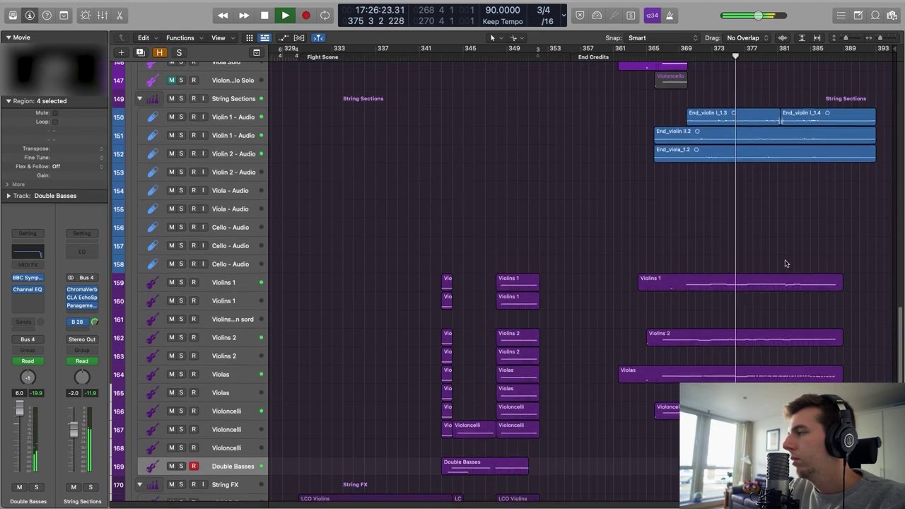
scroll(788, 280, "up", 8)
scroll(789, 280, "down", 15)
scroll(788, 280, "down", 20)
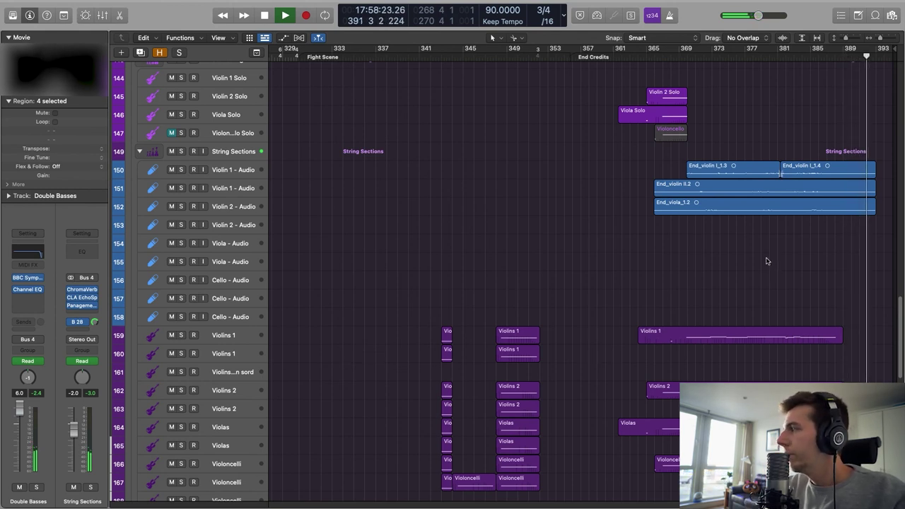
key("space")
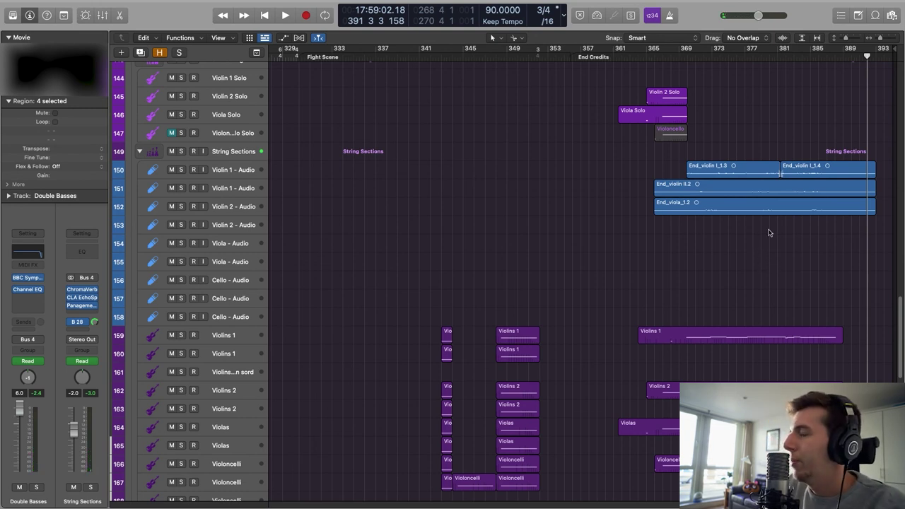
scroll(769, 244, "up", 5)
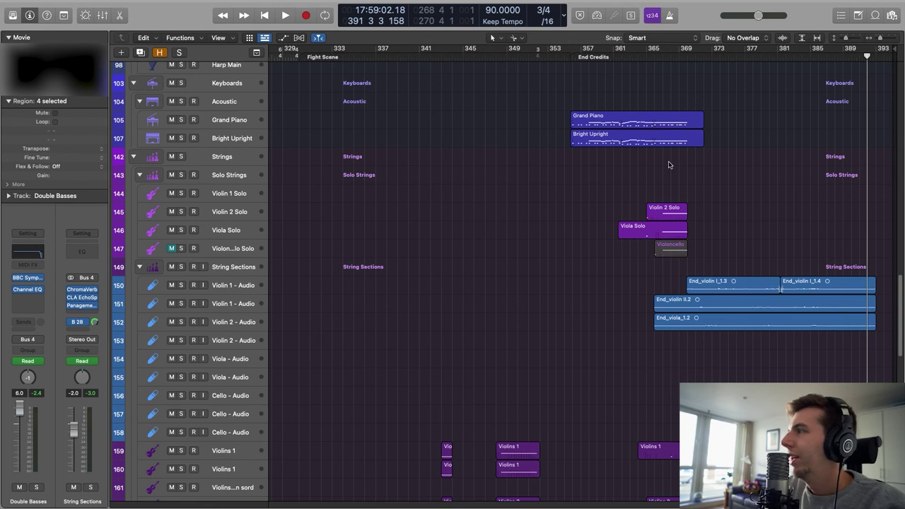
scroll(751, 380, "up", 20)
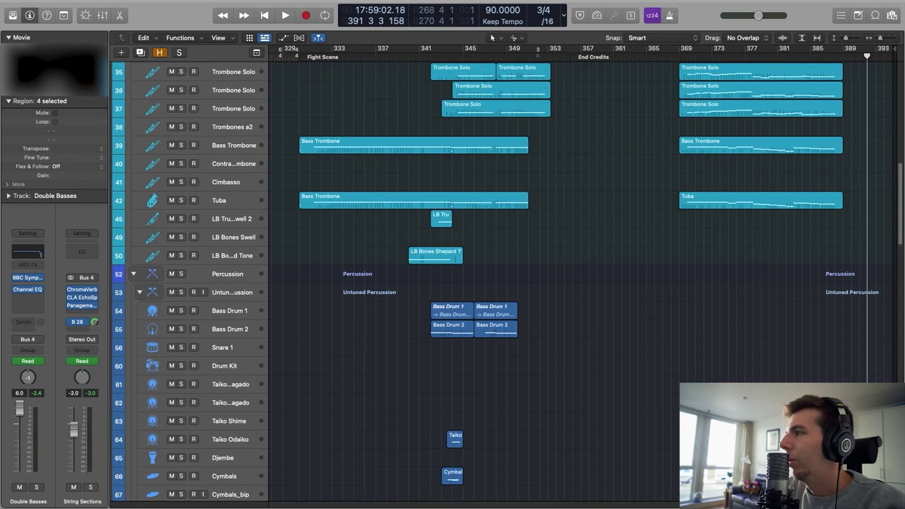
scroll(606, 327, "up", 8)
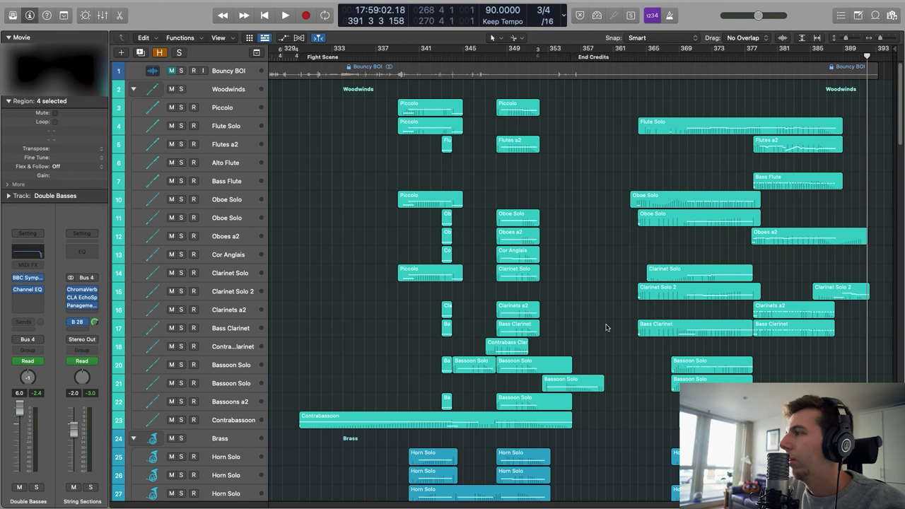
scroll(642, 355, "down", 8)
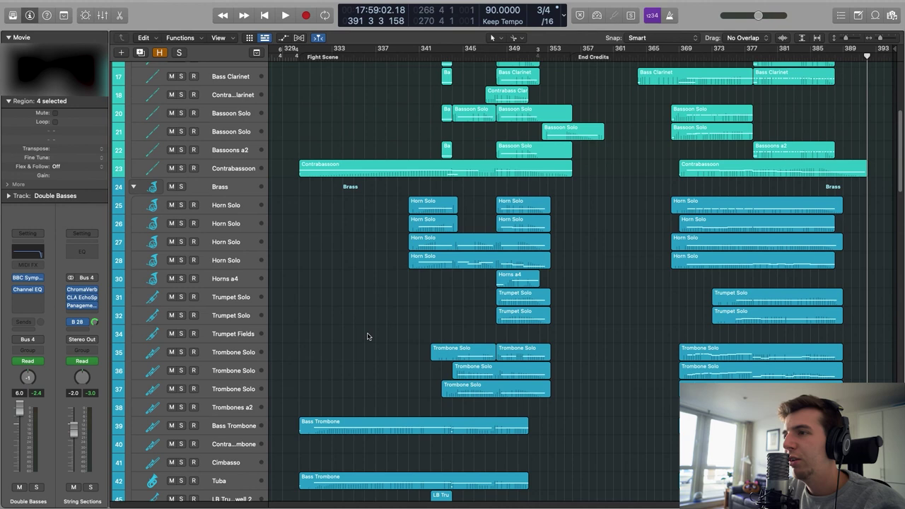
scroll(614, 301, "down", 20)
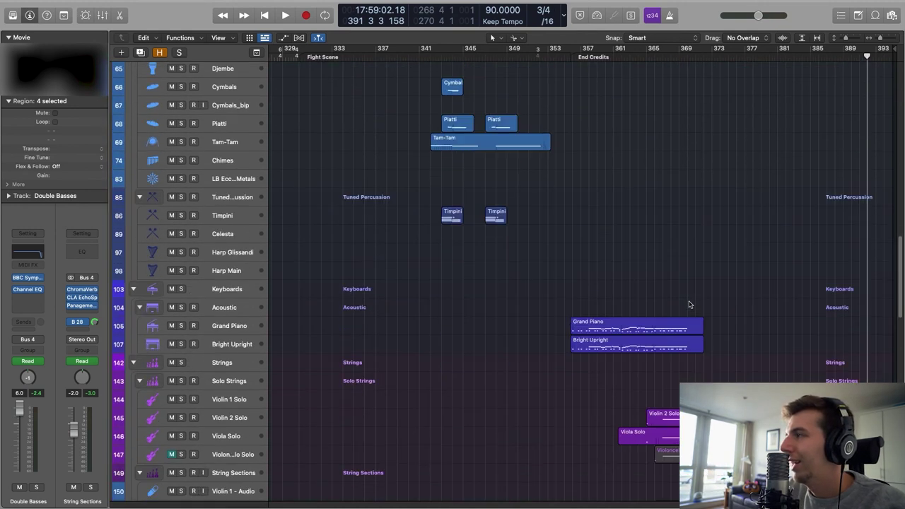
scroll(715, 323, "down", 15)
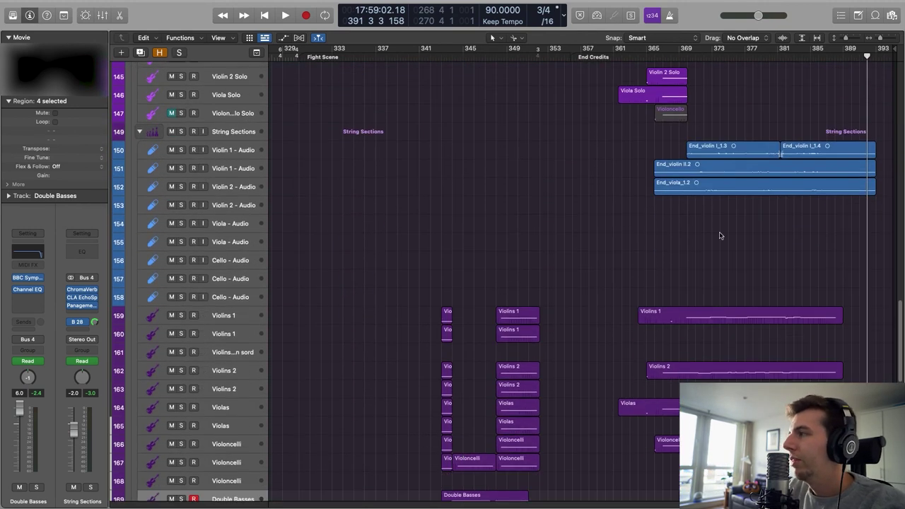
scroll(731, 229, "down", 1)
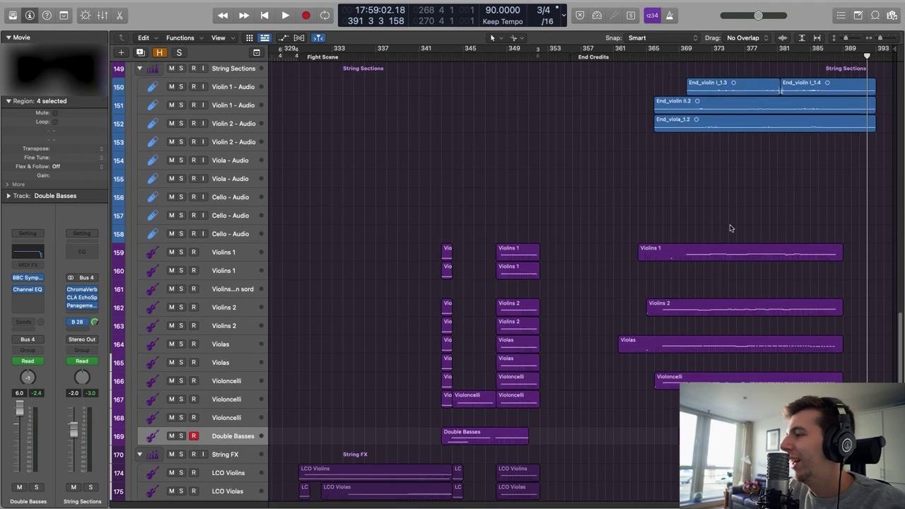